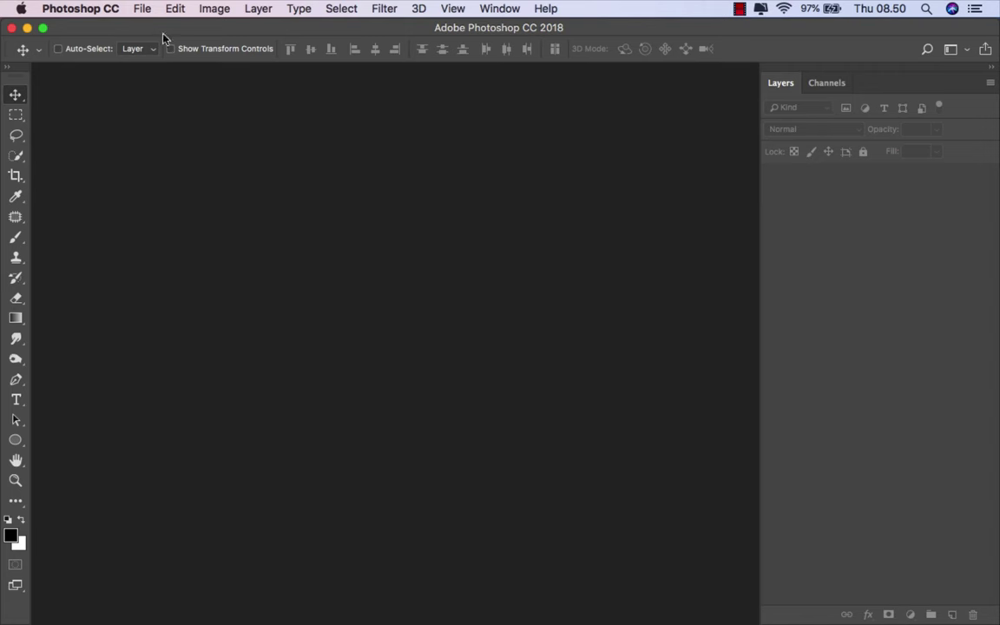
Step: Create a white 5000 × 3000 px, 300 ppi document from the Custom recent preset
click(141, 9)
click(173, 28)
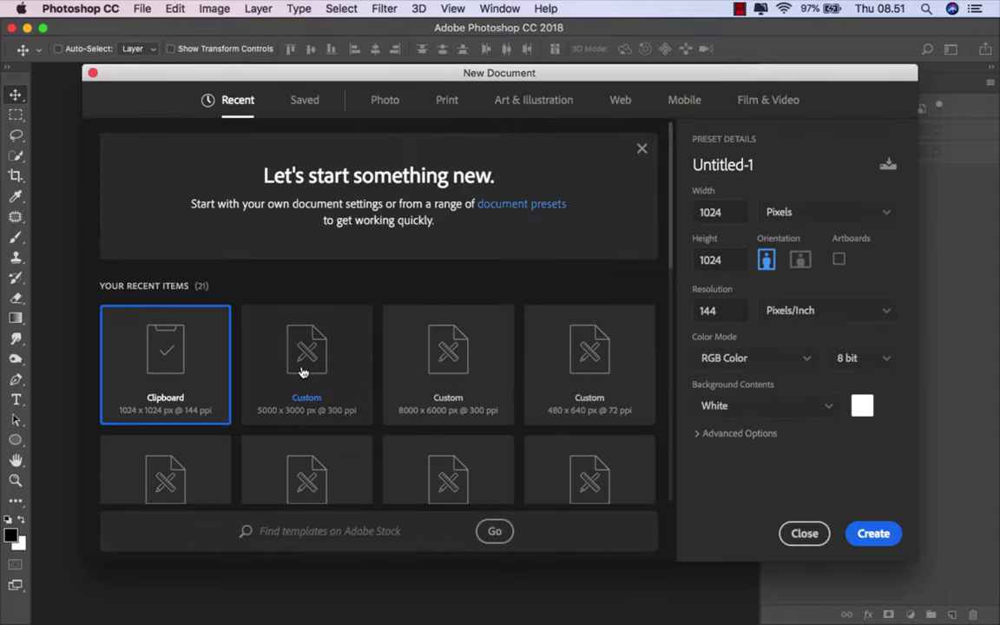
click(303, 372)
key(Tab)
key(Tab)
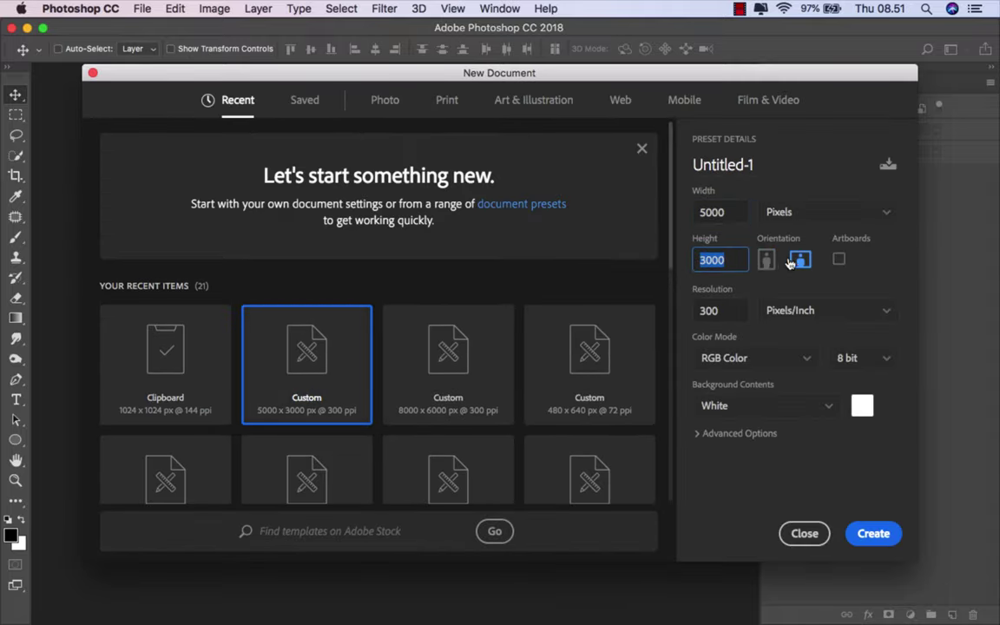
click(873, 533)
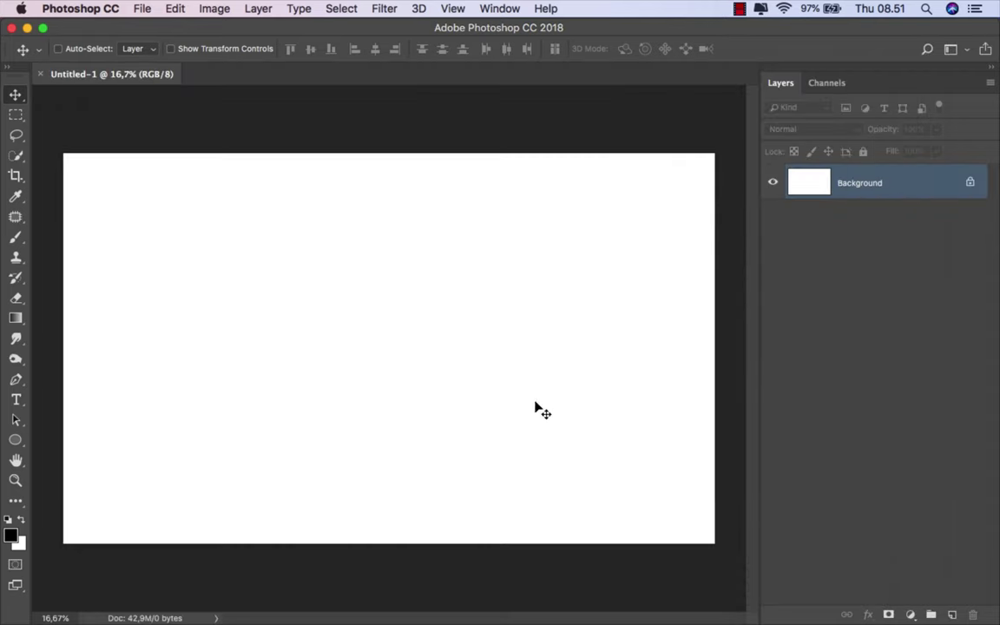
Step: Place the underwater background PNG and stretch it to the canvas width, leaving white above
mouse_move(357, 608)
click(365, 586)
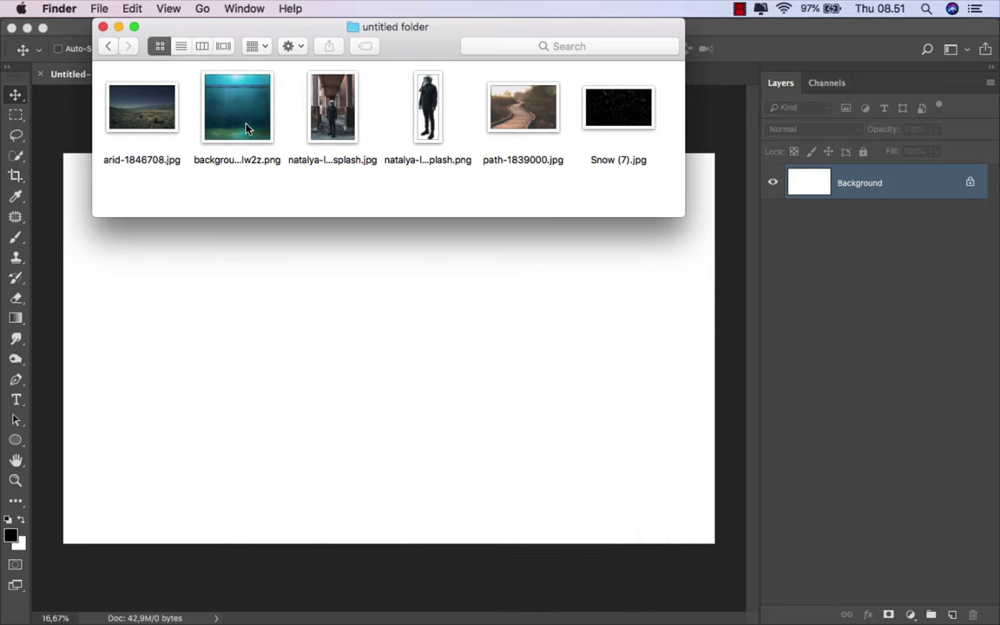
drag(239, 122, 300, 399)
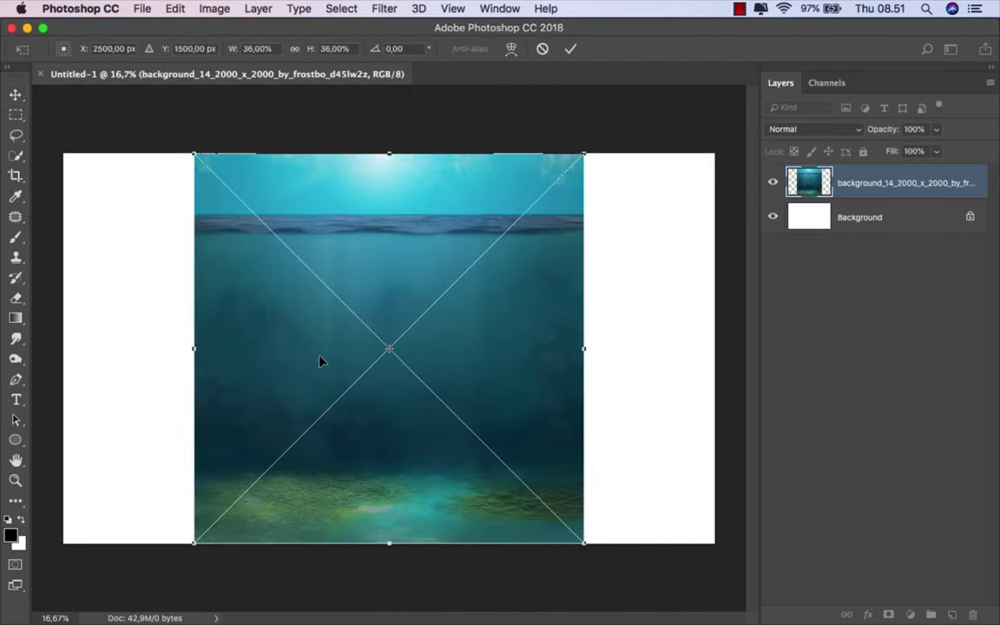
drag(590, 361, 714, 351)
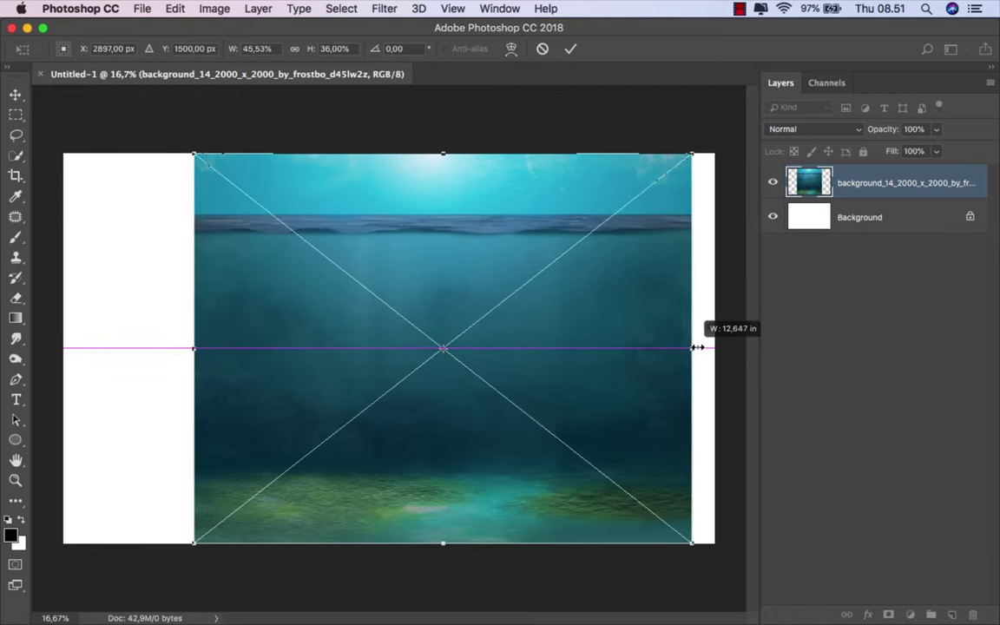
drag(189, 349, 65, 352)
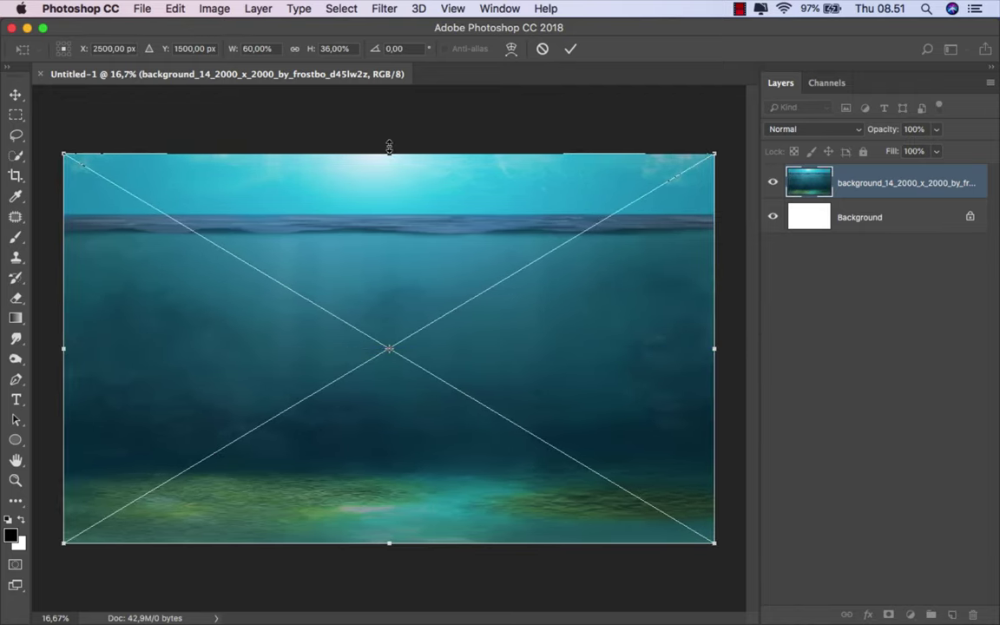
mouse_move(389, 147)
mouse_down()
mouse_move(385, 303)
mouse_move(387, 283)
mouse_up()
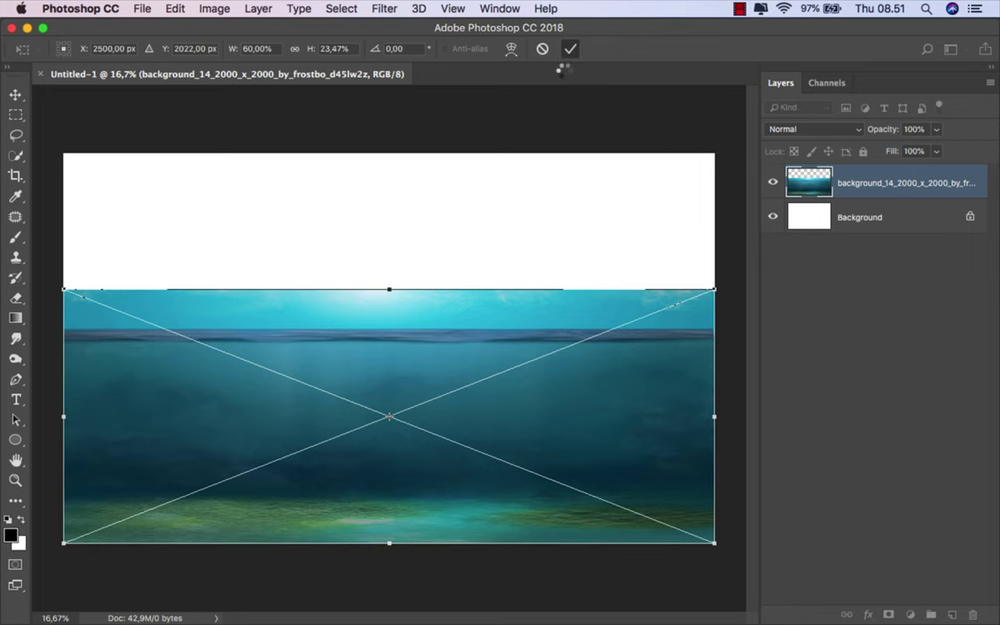
click(570, 49)
Step: Mask the underwater layer to a rectangular selection from the waterline to the bottom
right_click(16, 114)
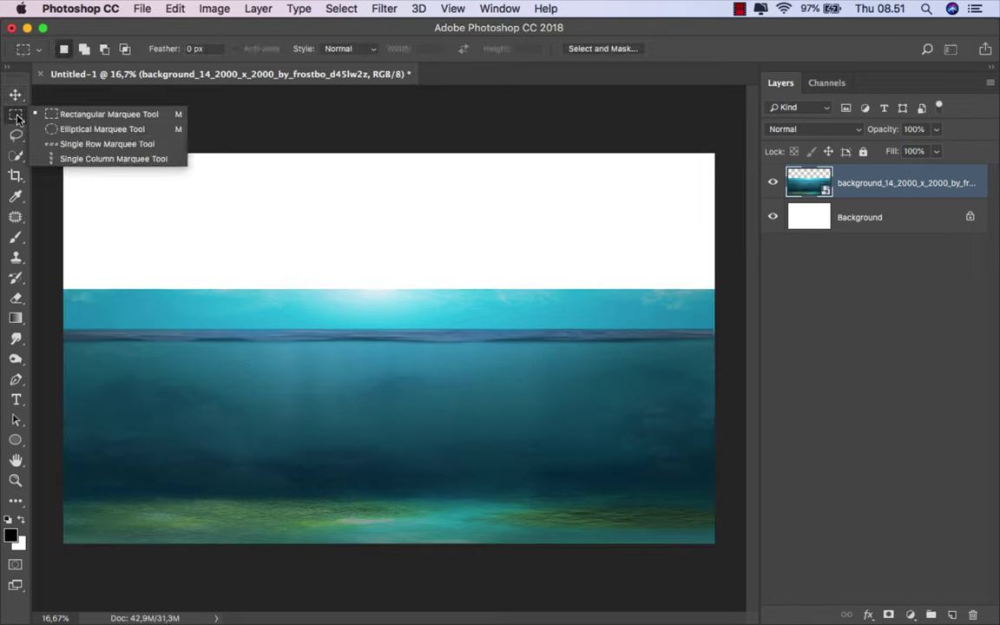
click(50, 104)
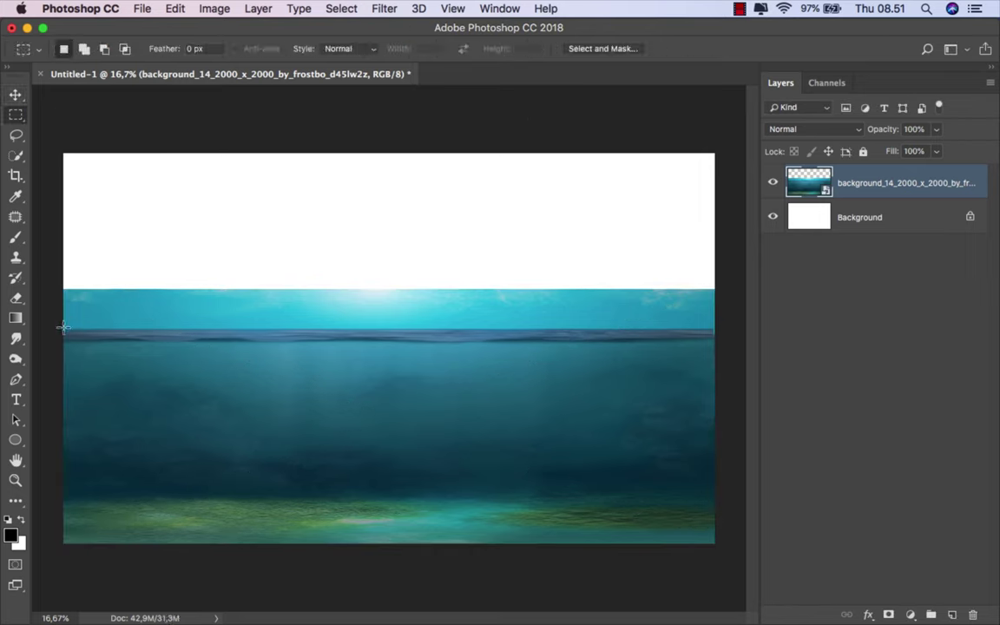
mouse_move(59, 330)
mouse_down()
mouse_move(721, 521)
mouse_move(736, 547)
mouse_up()
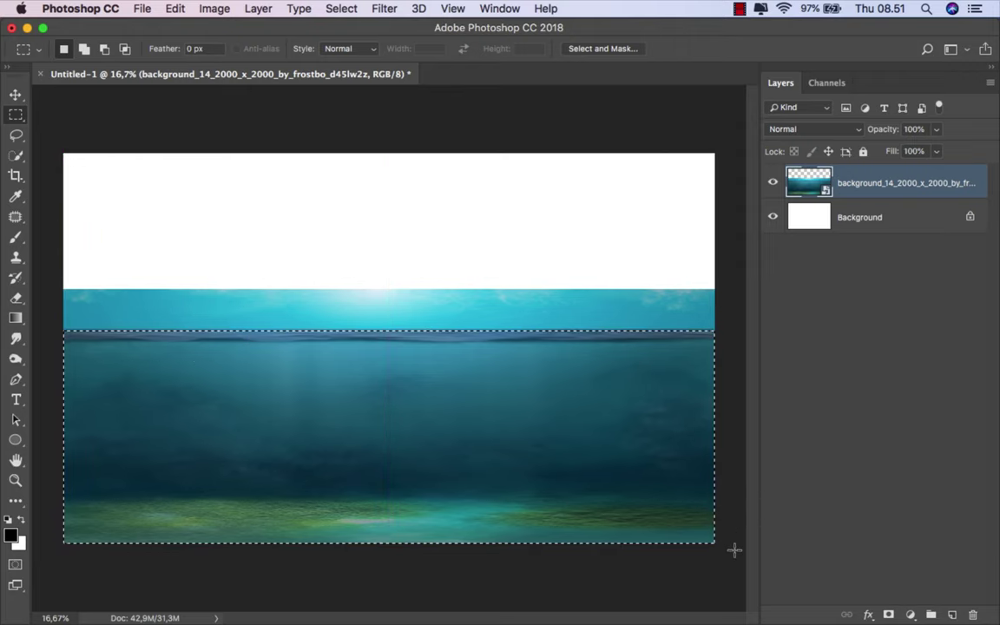
click(889, 615)
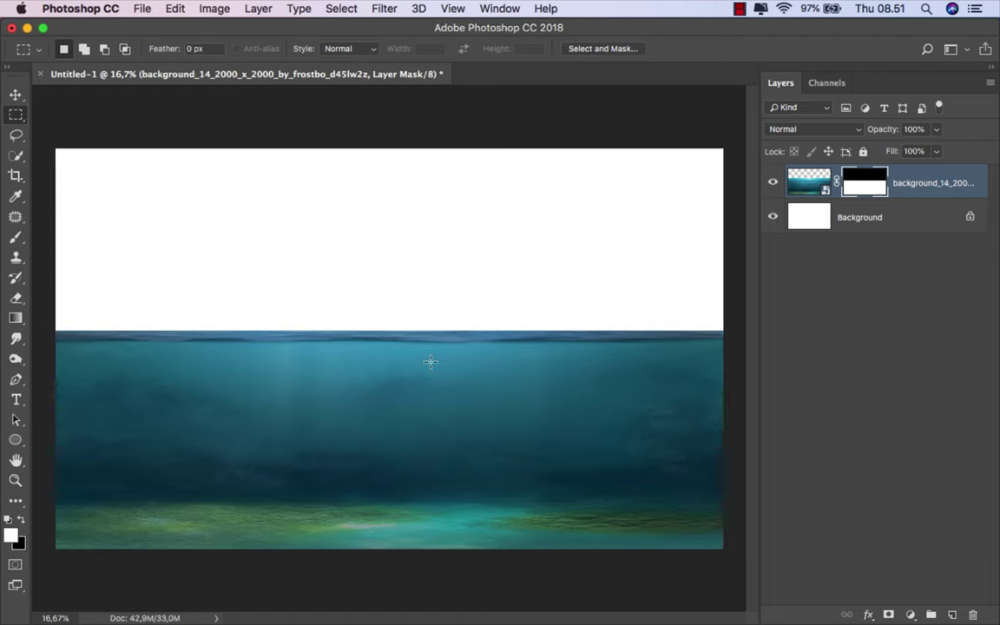
scroll(429, 362, up, 2)
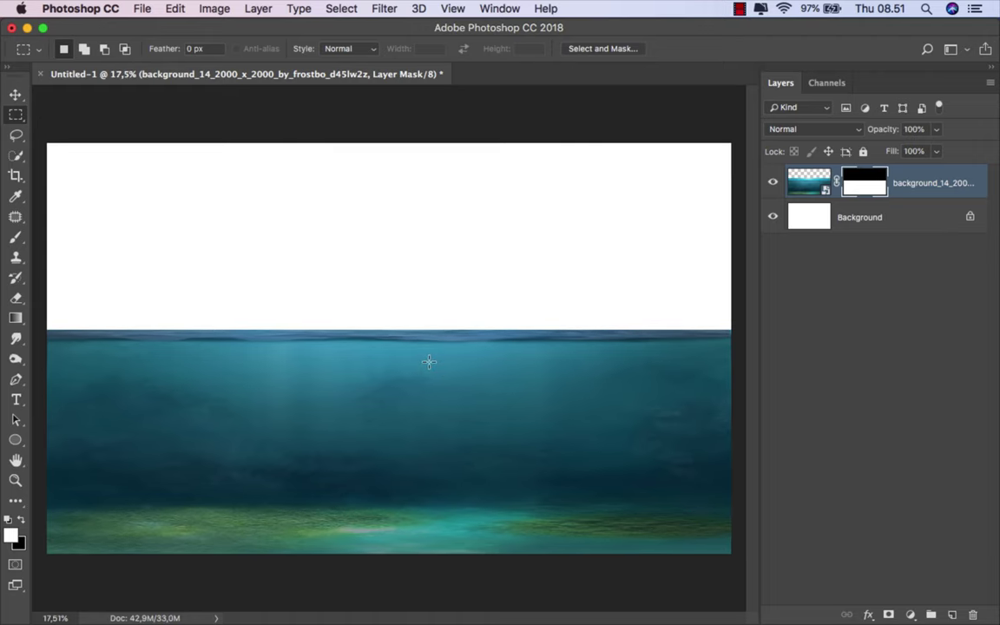
click(812, 180)
key(v)
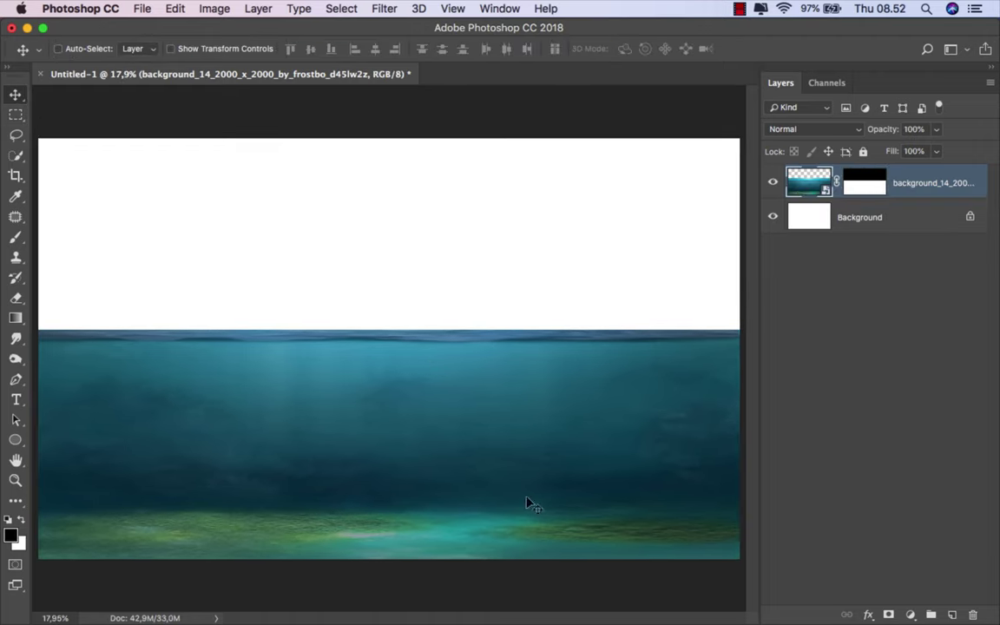
click(364, 591)
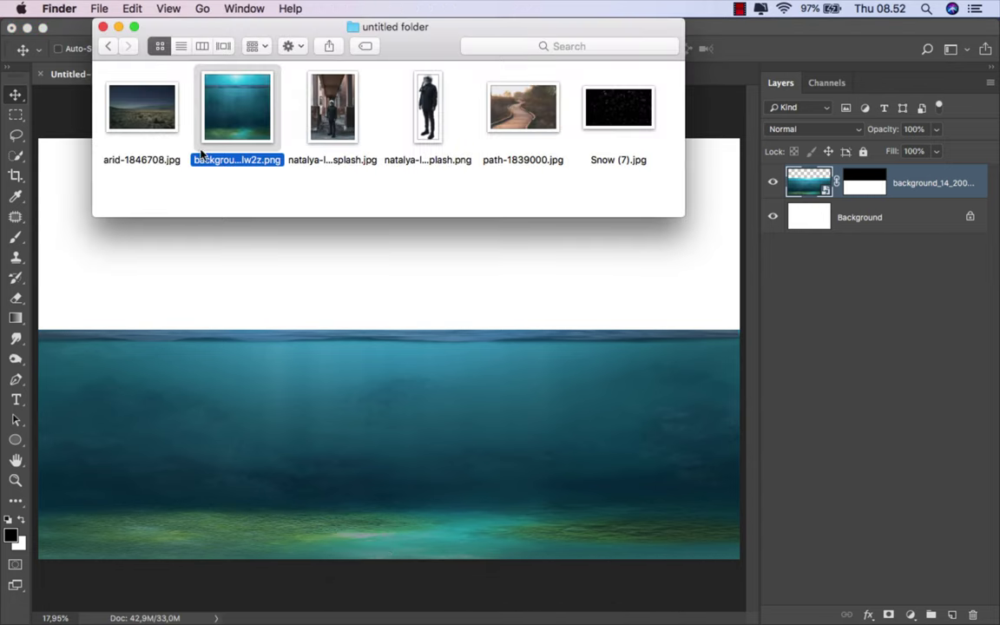
Step: Place arid-1846708.jpg and move its layer beneath the water layer
mouse_move(137, 113)
mouse_down()
mouse_move(306, 401)
mouse_move(325, 266)
mouse_up()
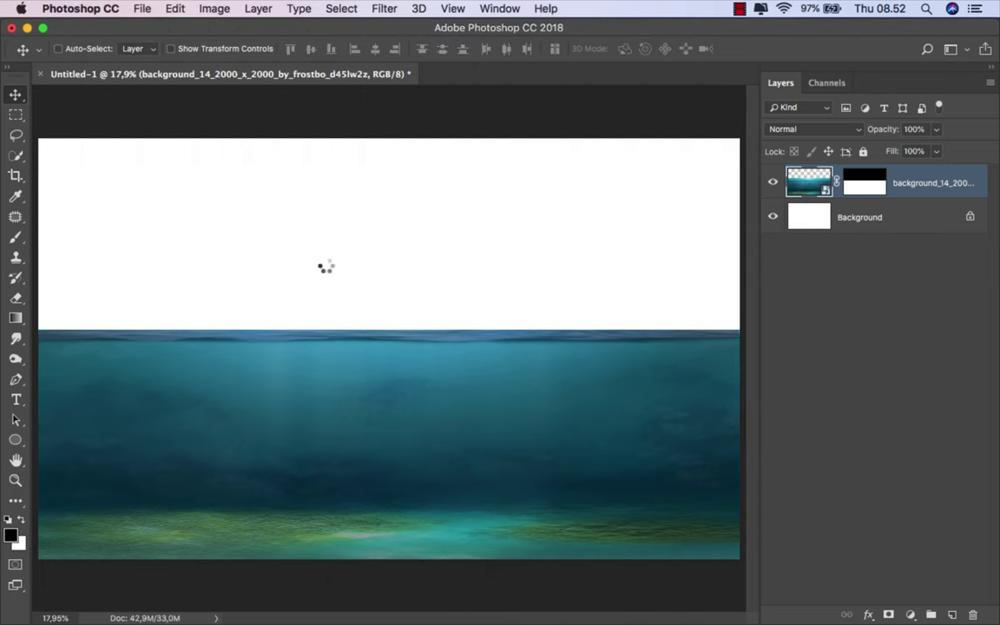
scroll(387, 339, down, 1)
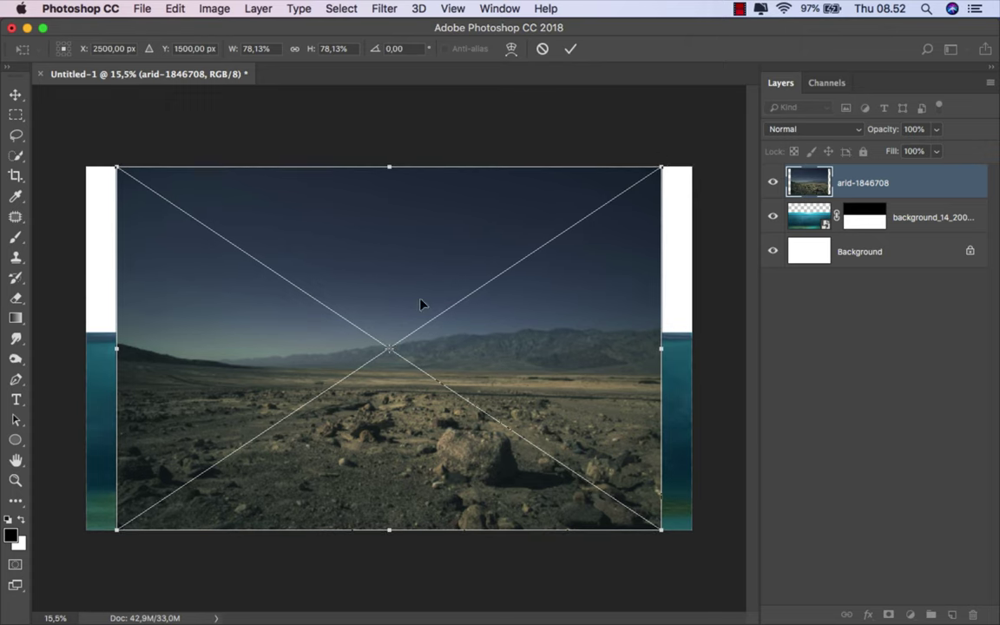
click(570, 51)
scroll(465, 205, up, 1)
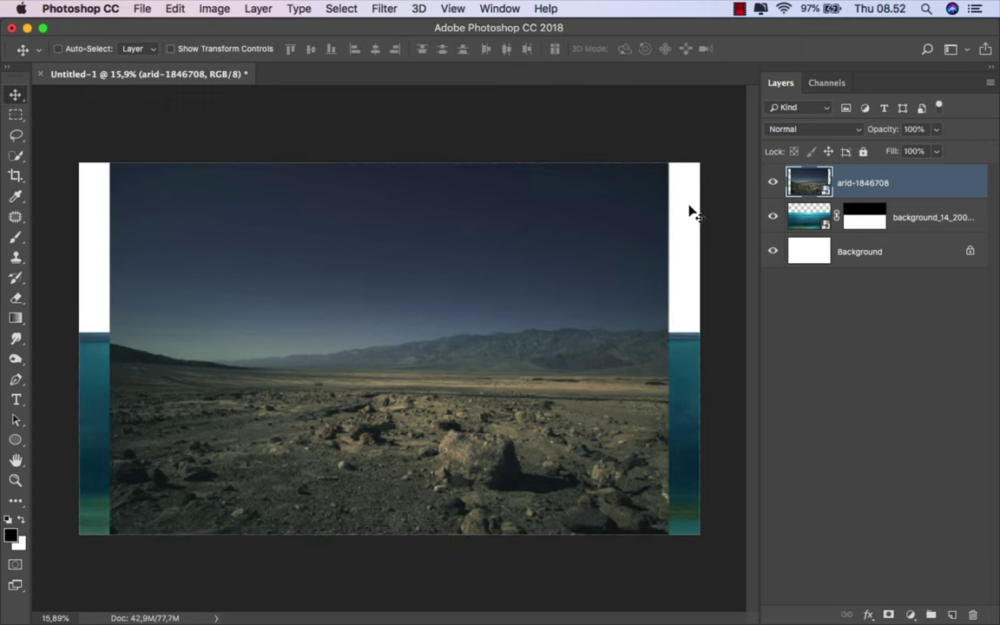
drag(853, 183, 863, 221)
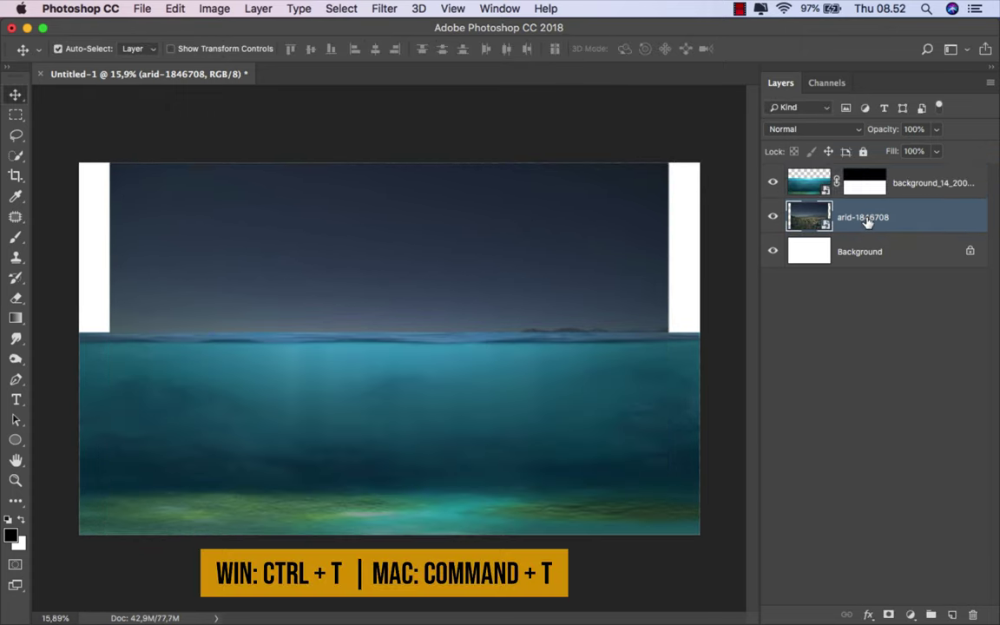
Step: Widen the desert image and raise it so its mountains and sky fill the top
key(super+t)
drag(667, 348, 694, 350)
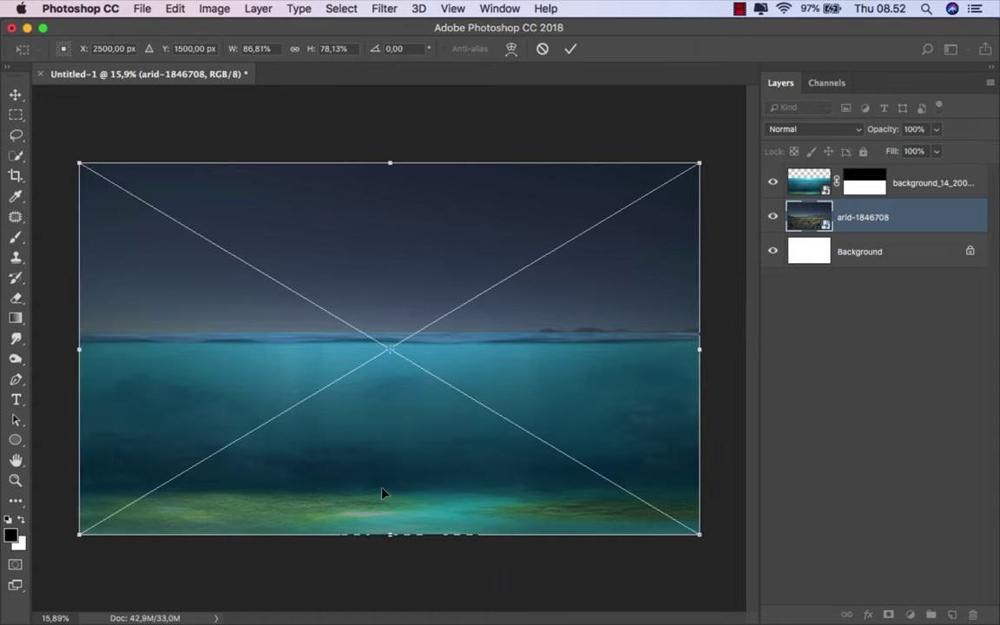
drag(383, 494, 383, 456)
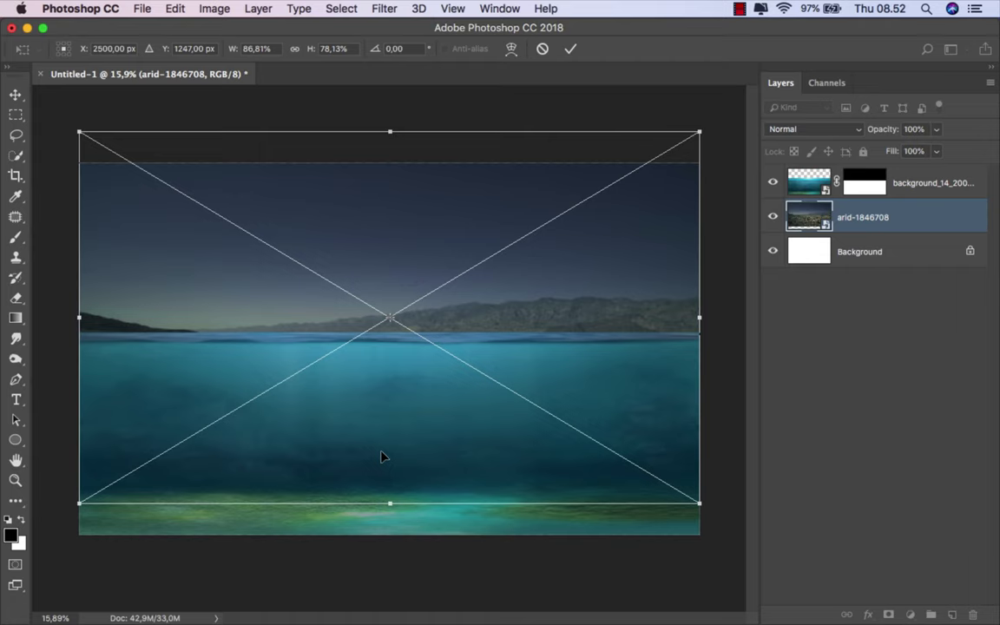
click(570, 49)
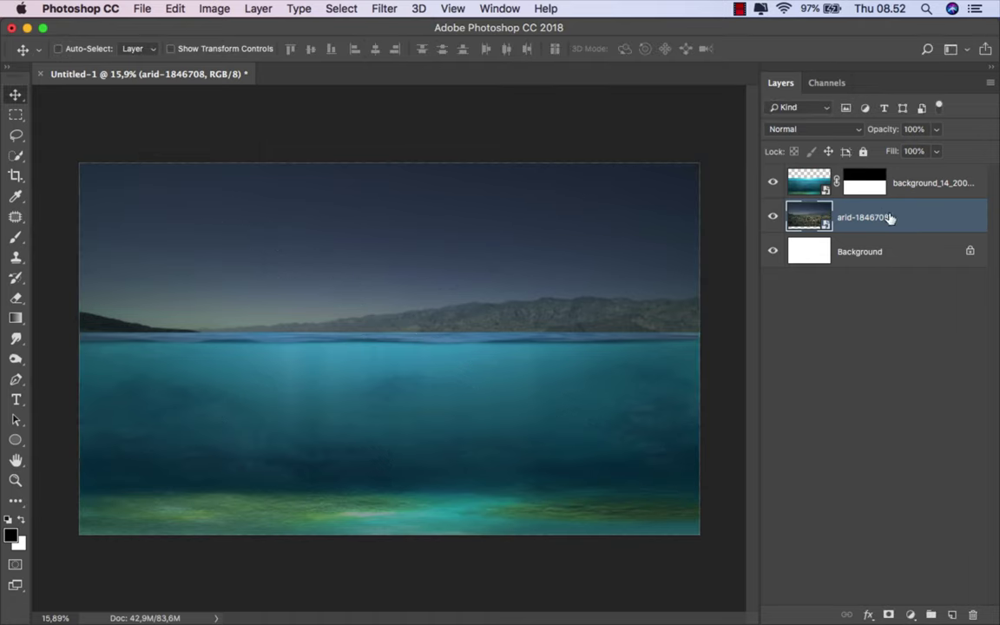
click(909, 184)
mouse_move(426, 622)
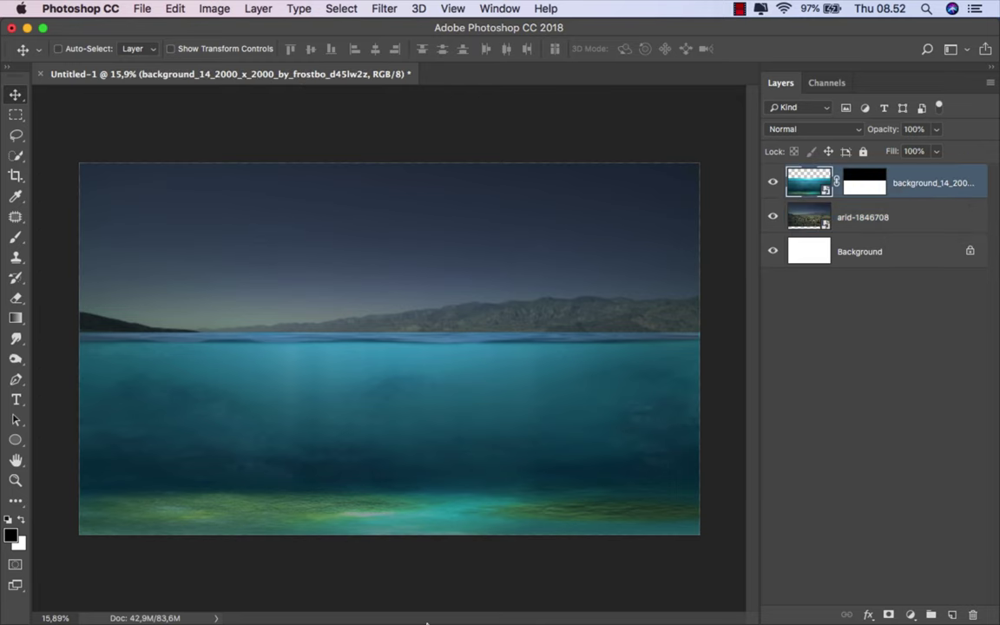
click(365, 591)
Step: Stretch path-1839000.jpg across the lower canvas width and give it a white layer mask
mouse_move(523, 108)
mouse_down()
mouse_move(463, 410)
mouse_move(415, 348)
mouse_up()
scroll(415, 350, up, 1)
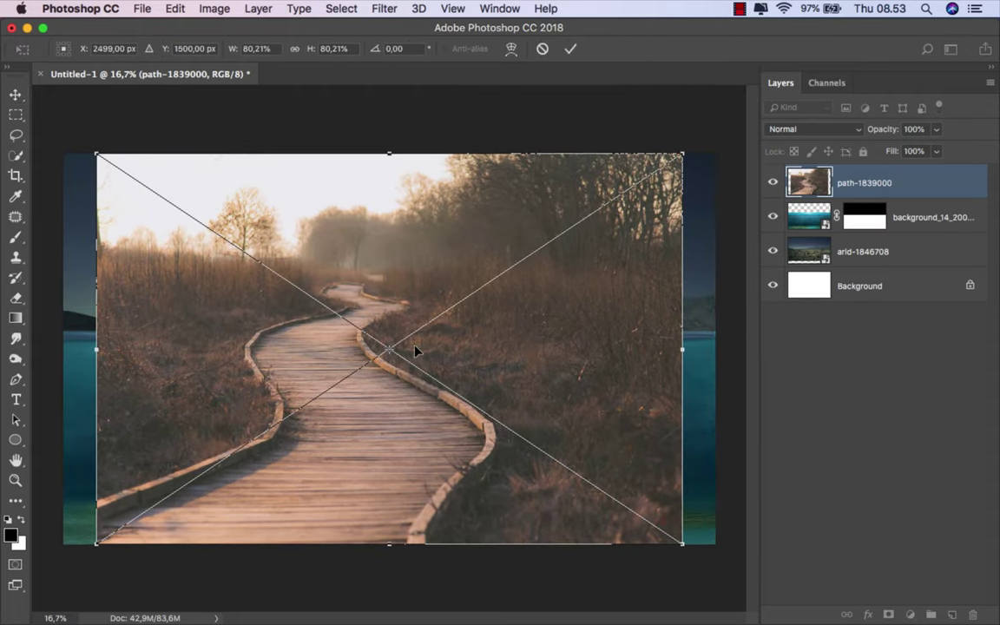
drag(88, 349, 63, 349)
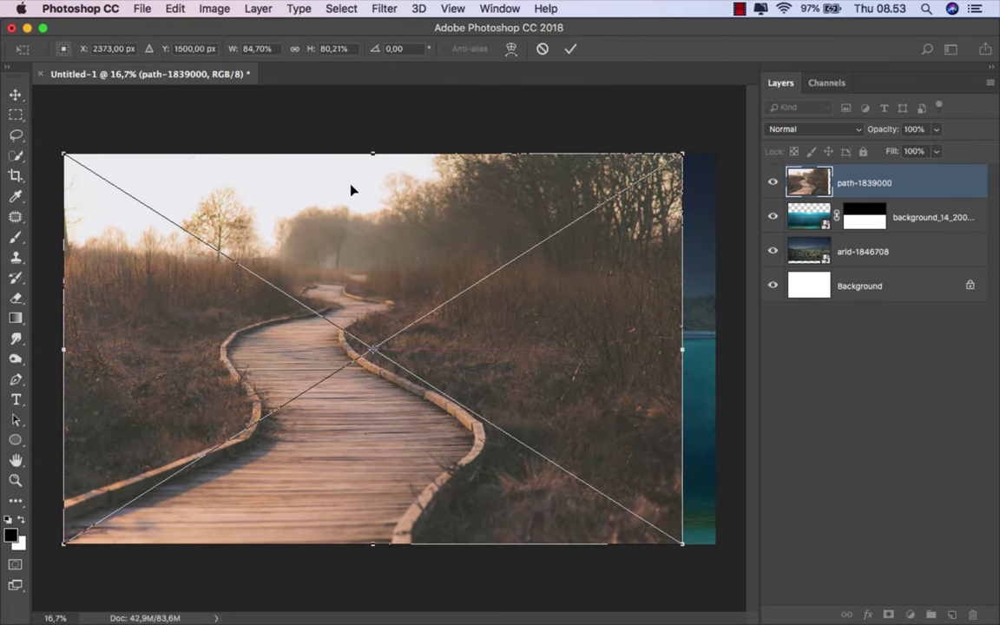
drag(370, 157, 354, 345)
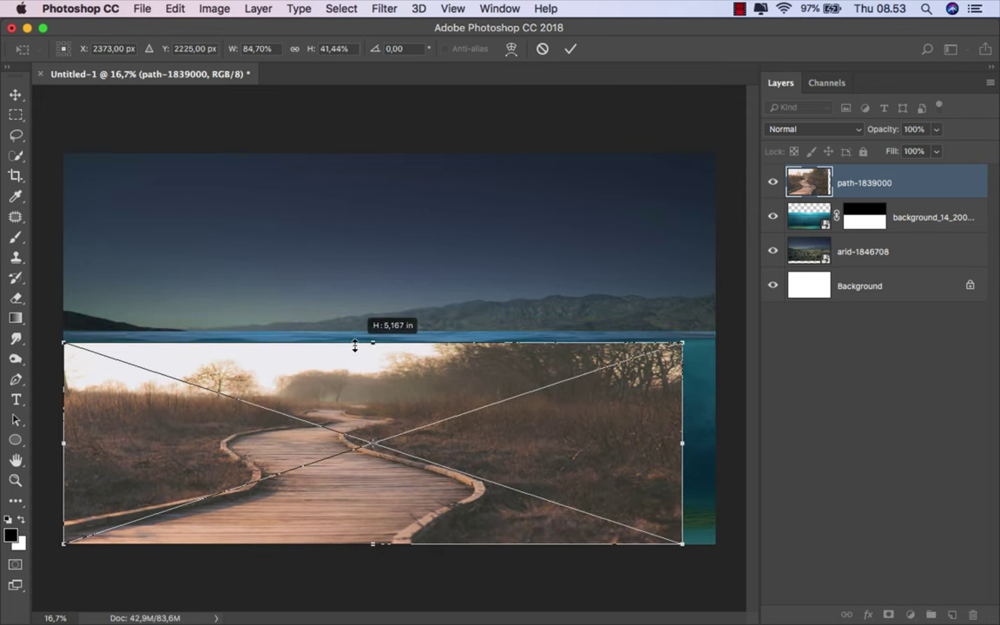
scroll(355, 350, down, 1)
scroll(356, 350, down, 1)
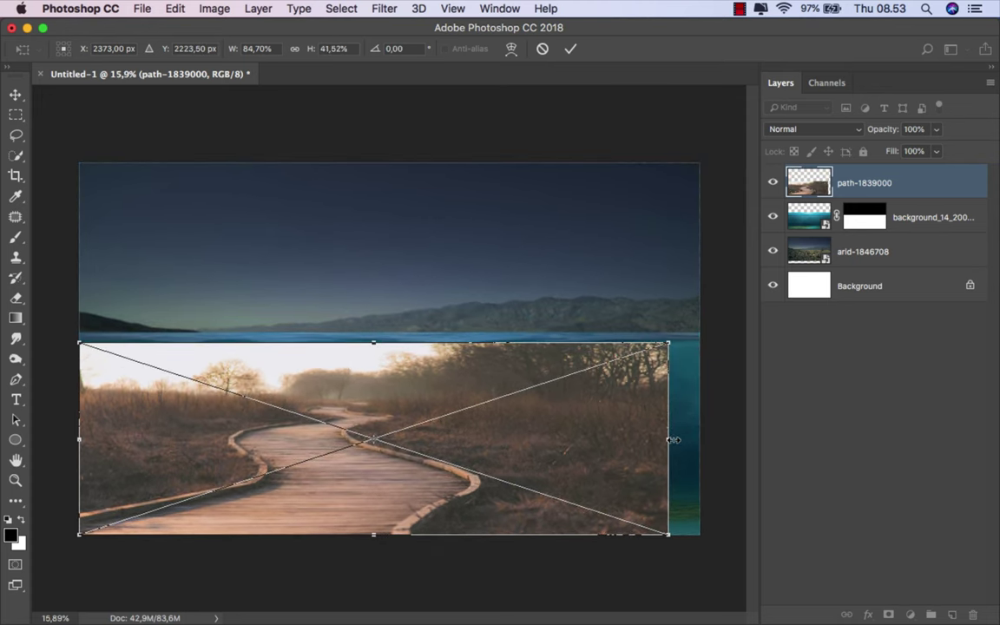
drag(673, 440, 826, 436)
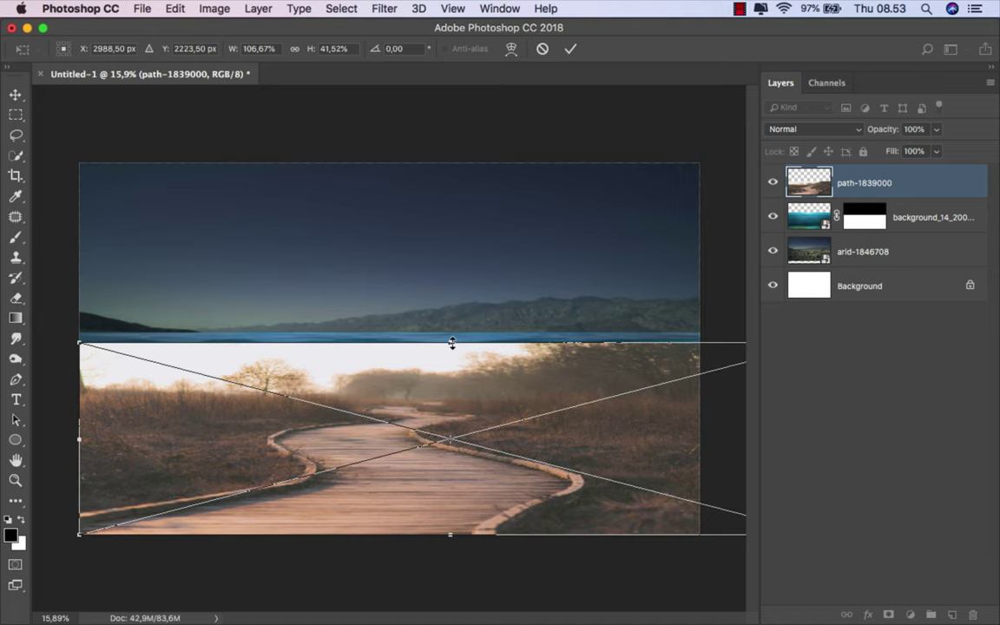
drag(452, 343, 450, 274)
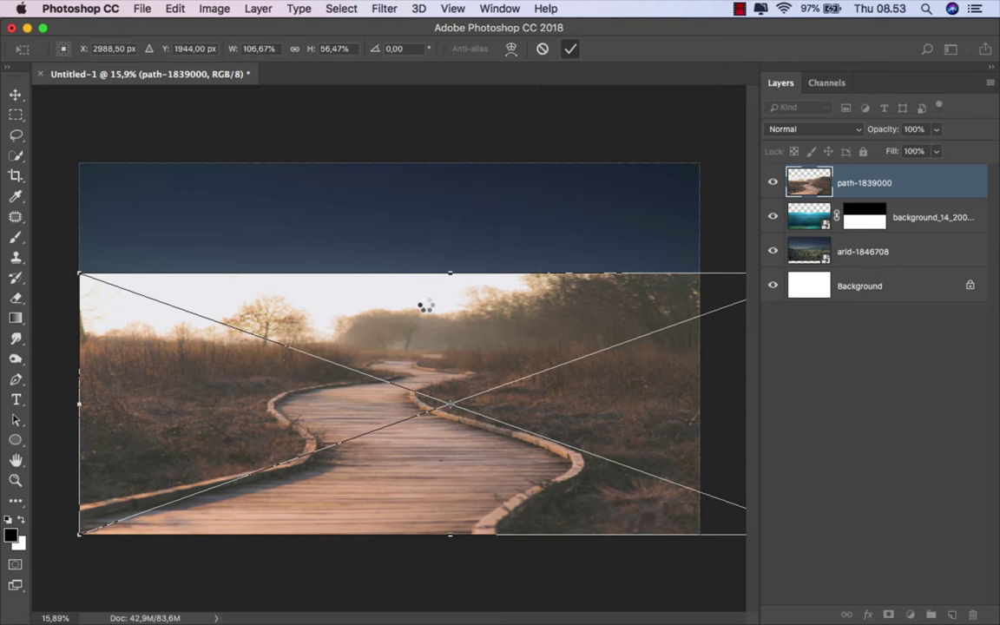
scroll(382, 272, up, 1)
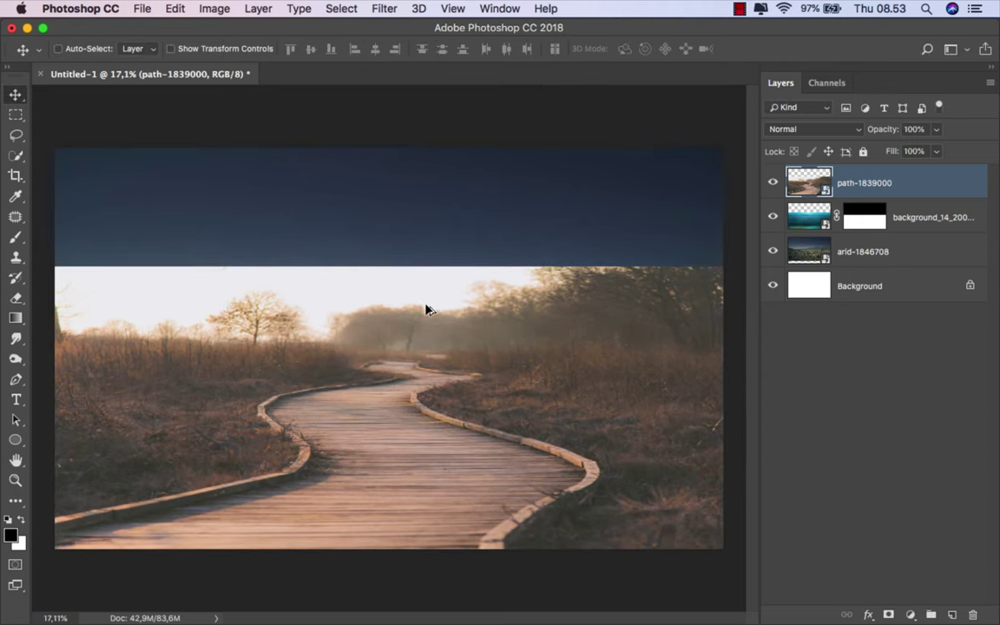
click(888, 615)
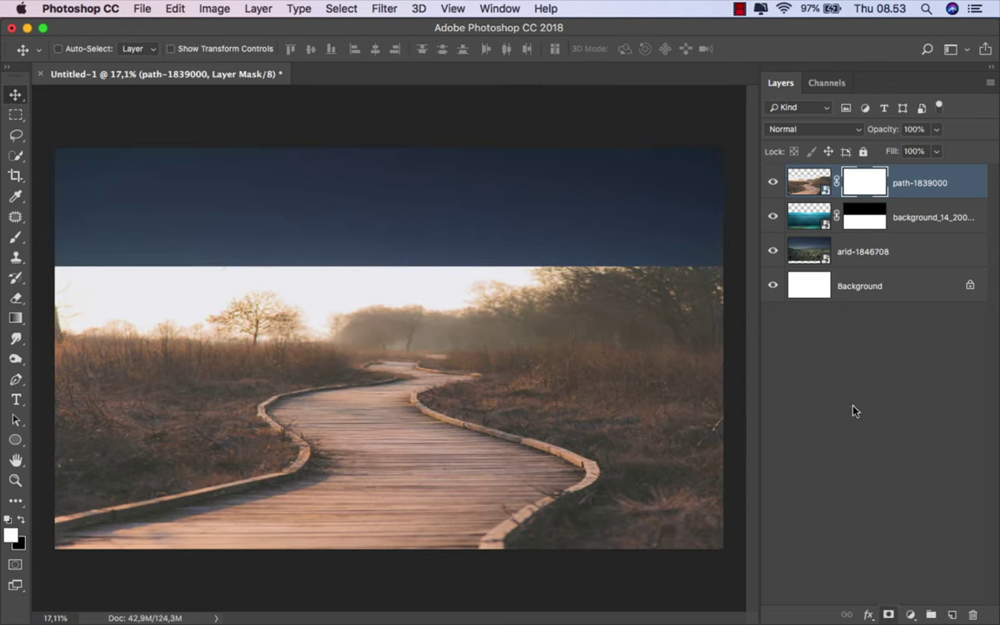
Step: Draw a black-to-white vertical gradient on the path mask, fading its top into the water
click(15, 318)
click(78, 318)
click(22, 519)
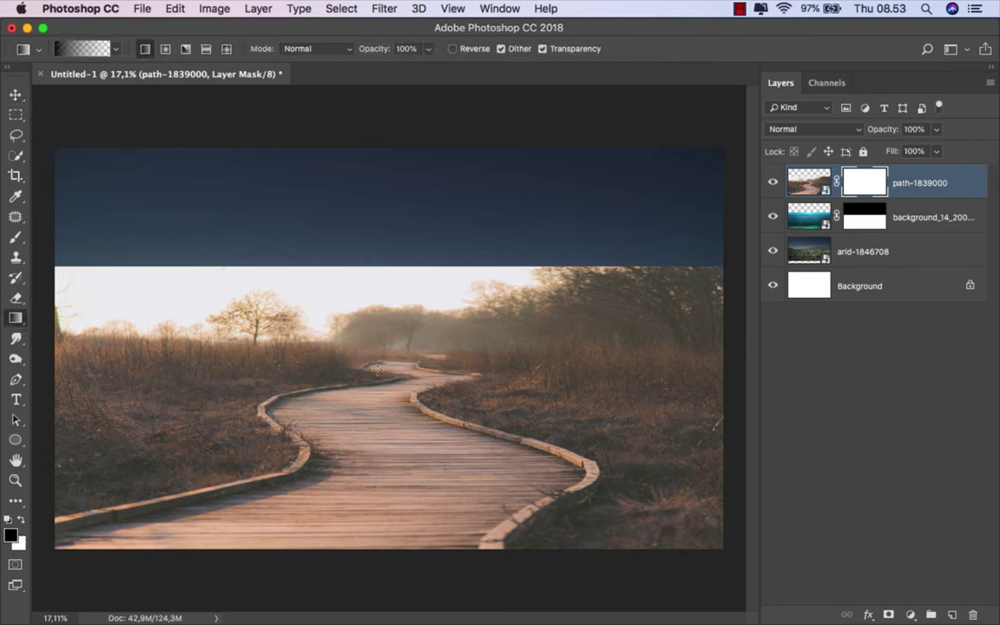
drag(379, 349, 380, 446)
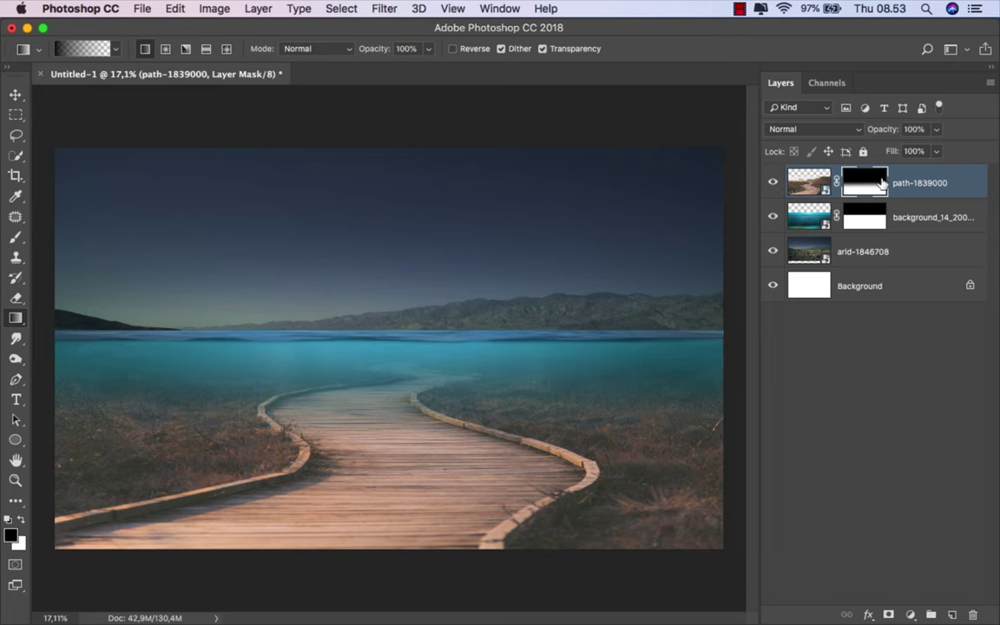
click(809, 182)
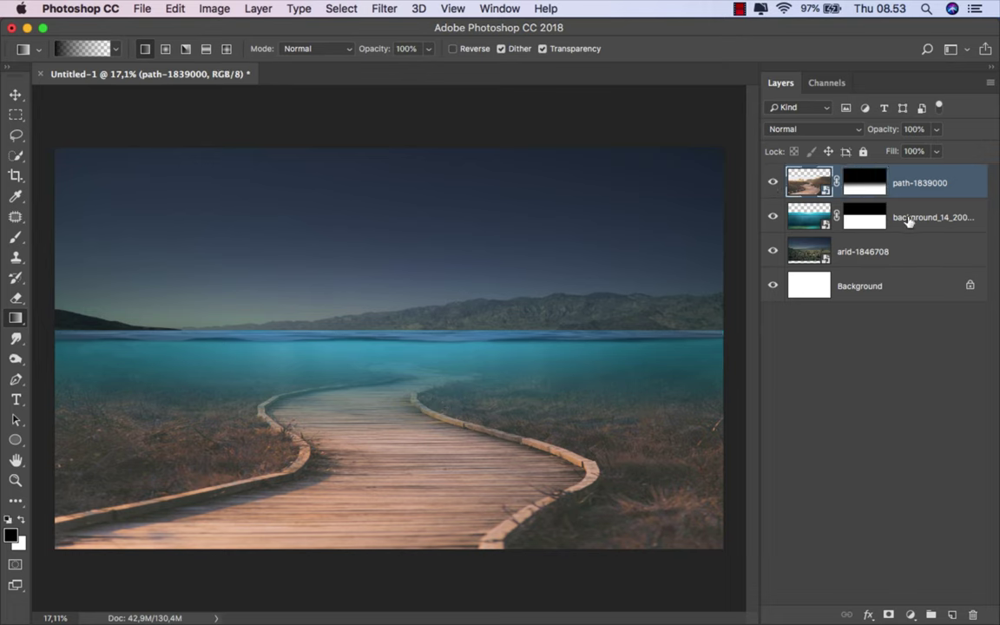
click(909, 218)
Step: Clip a Hue/Saturation layer to background_14 with Hue +10, Saturation -65, Lightness -10
key(v)
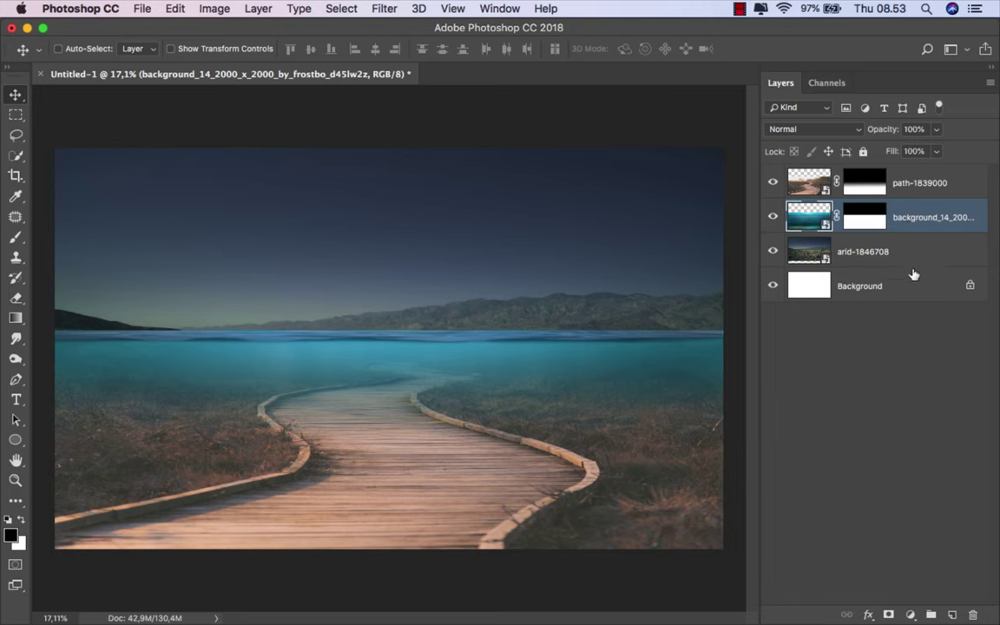
click(910, 615)
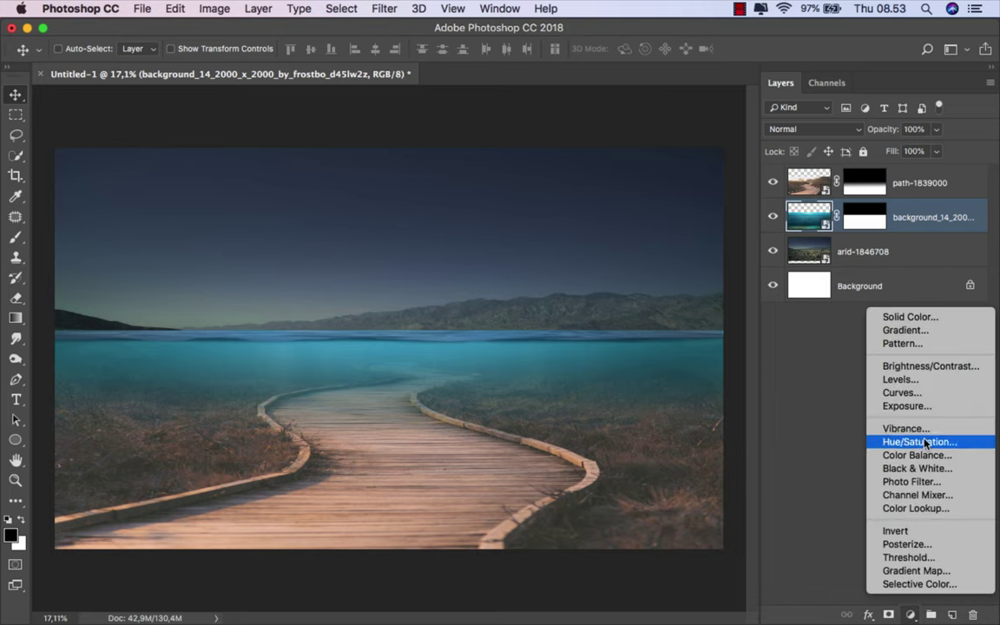
click(867, 458)
click(647, 533)
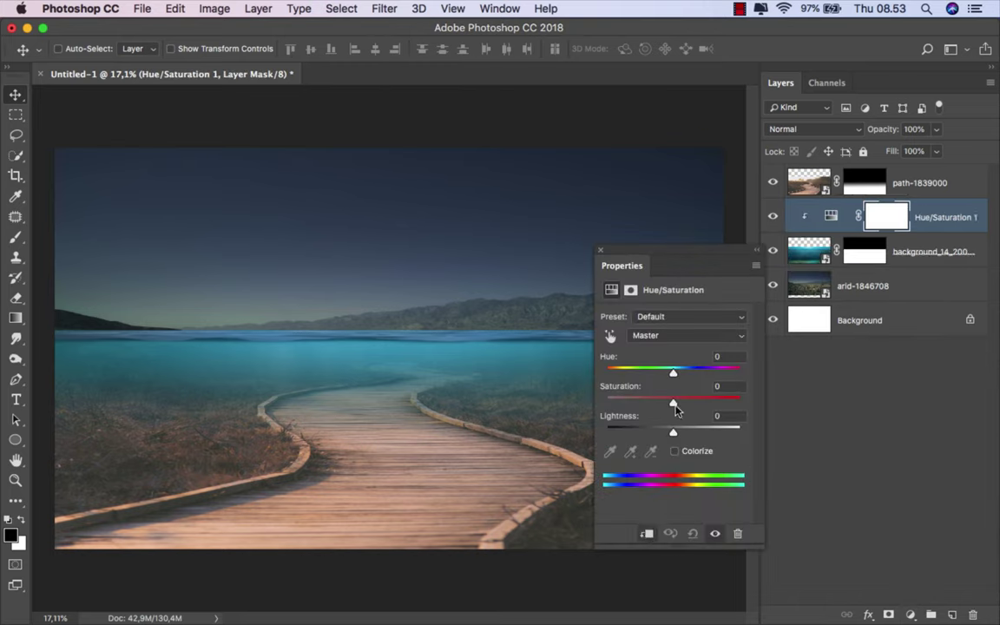
mouse_move(675, 405)
mouse_down()
mouse_move(619, 408)
mouse_move(631, 406)
mouse_up()
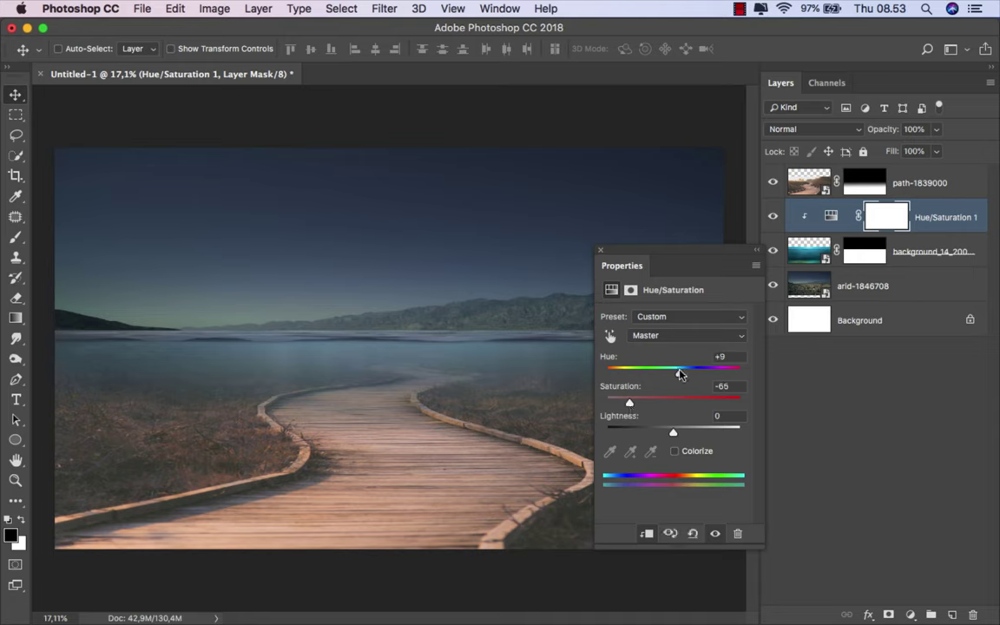
drag(670, 432, 668, 435)
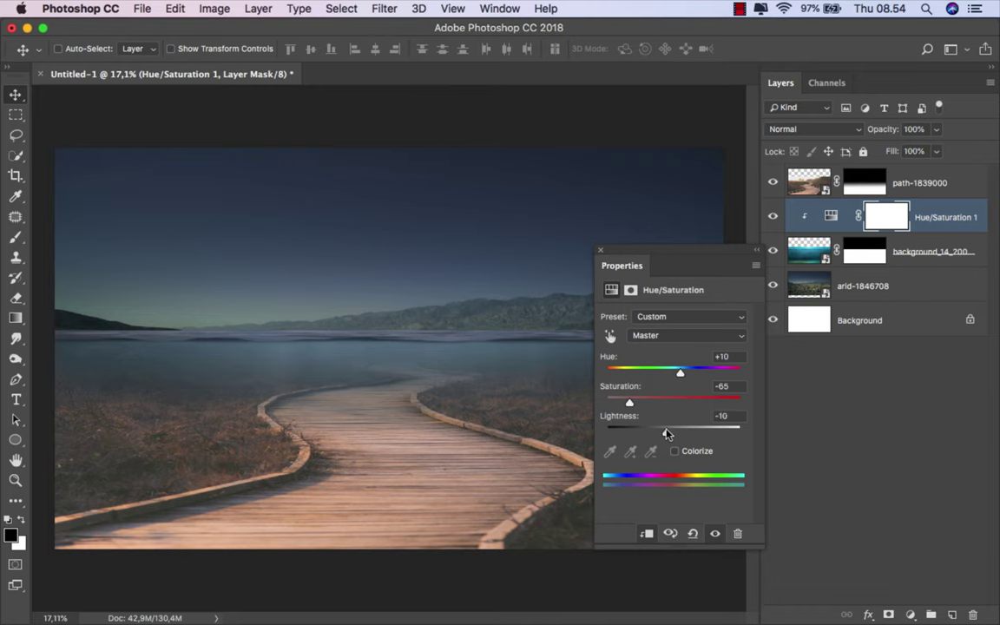
click(600, 250)
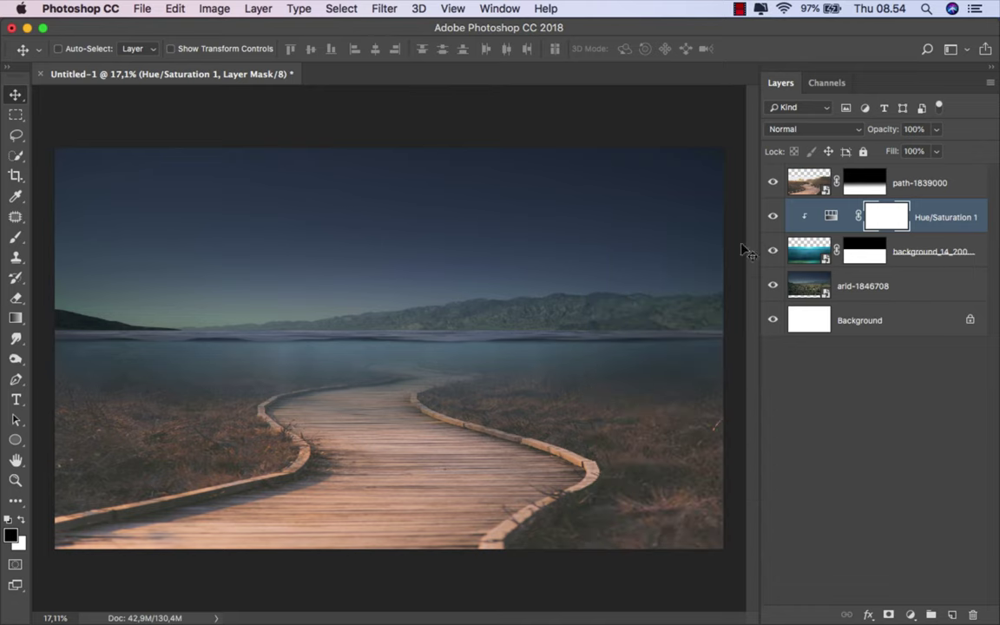
click(773, 217)
scroll(715, 286, up, 1)
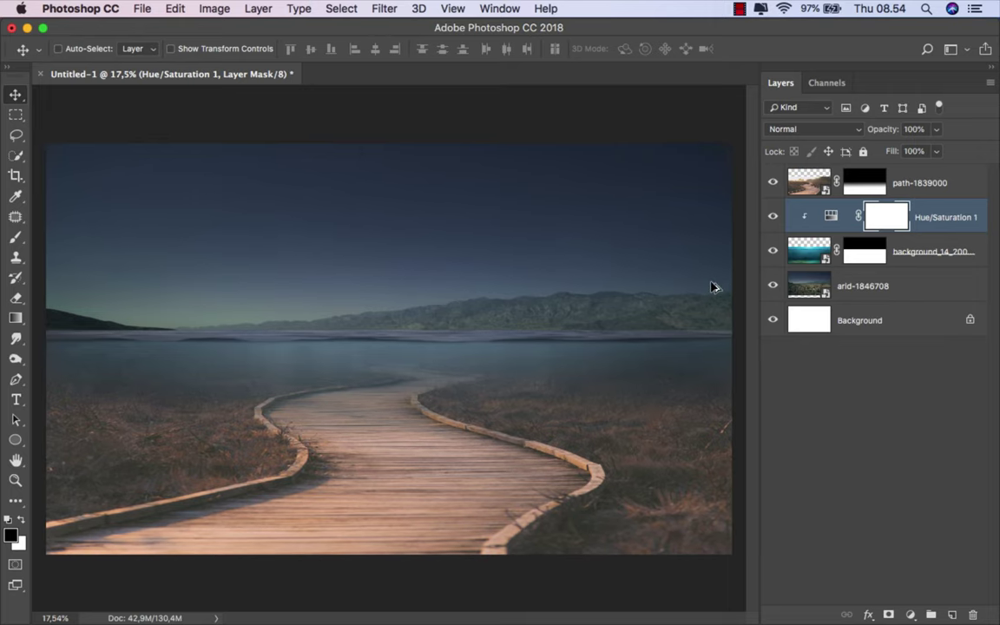
click(831, 213)
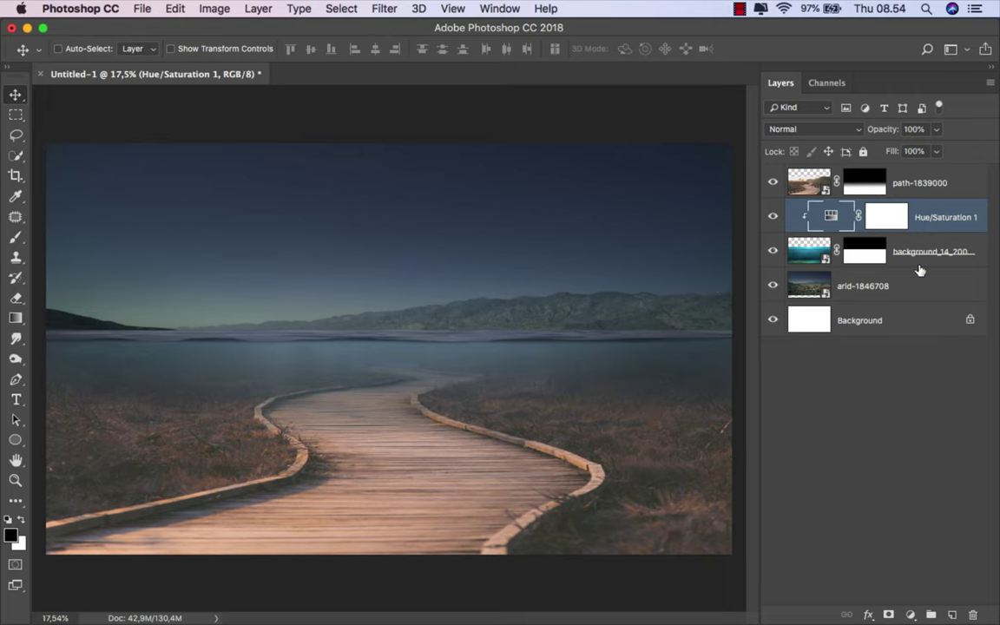
click(911, 290)
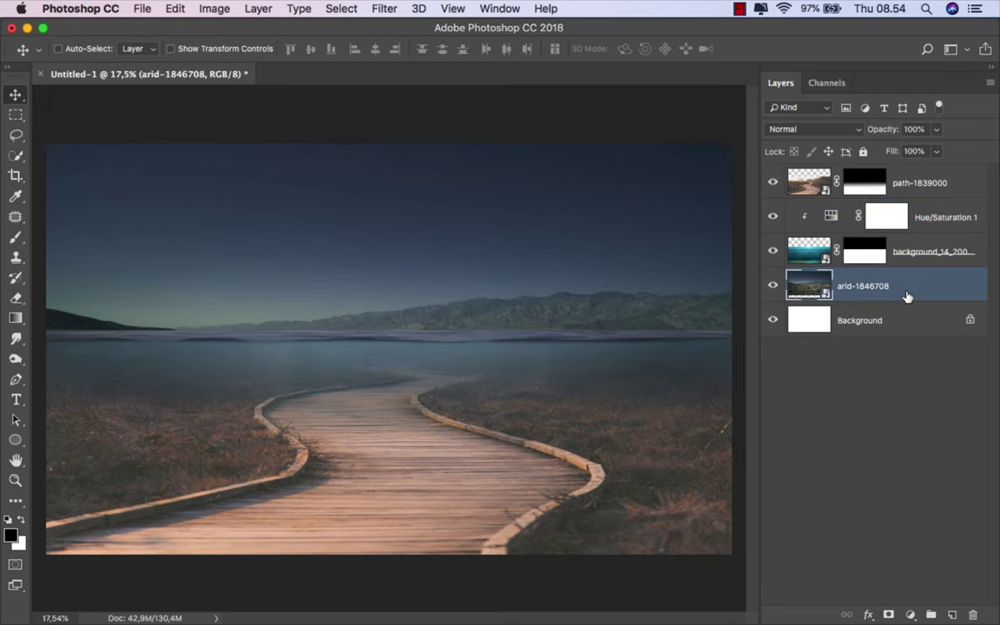
Step: Clip a Selective Color layer to arid-1846708 with Neutrals Black -100 and Blacks Black +20
click(911, 615)
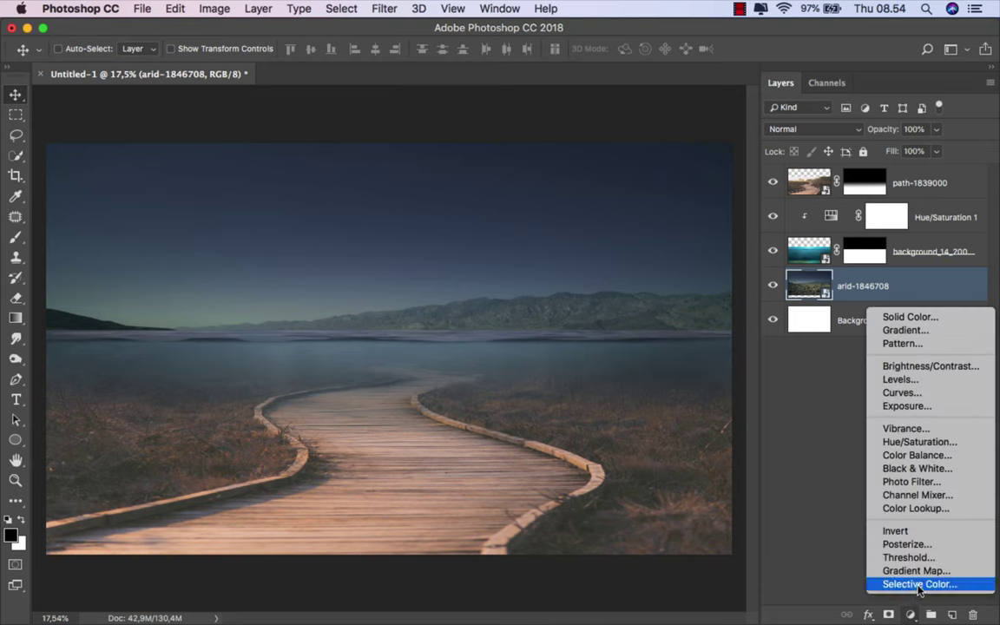
click(916, 585)
click(647, 534)
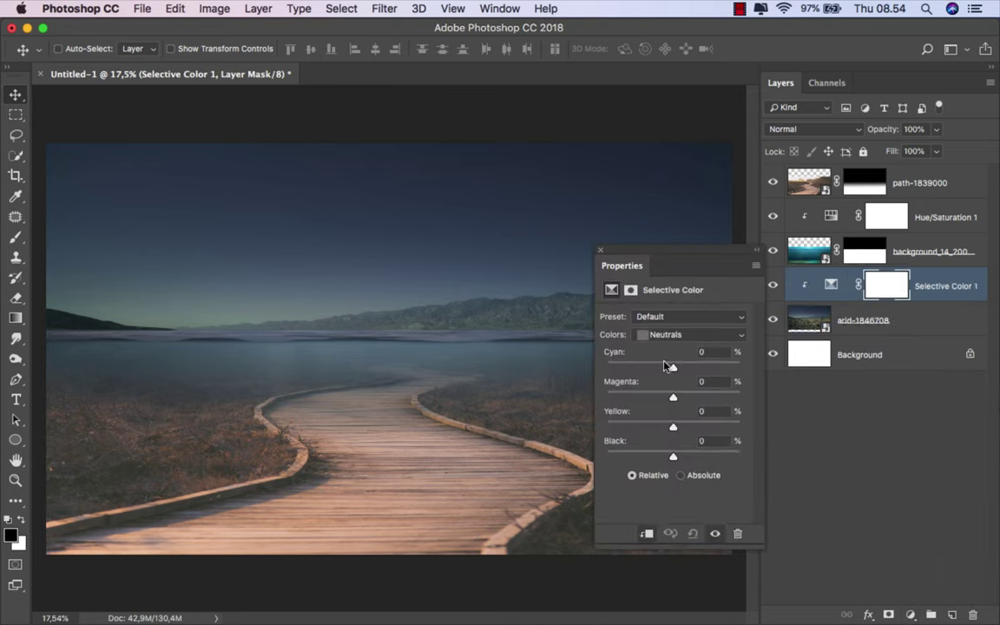
click(677, 334)
click(678, 342)
drag(625, 463, 597, 465)
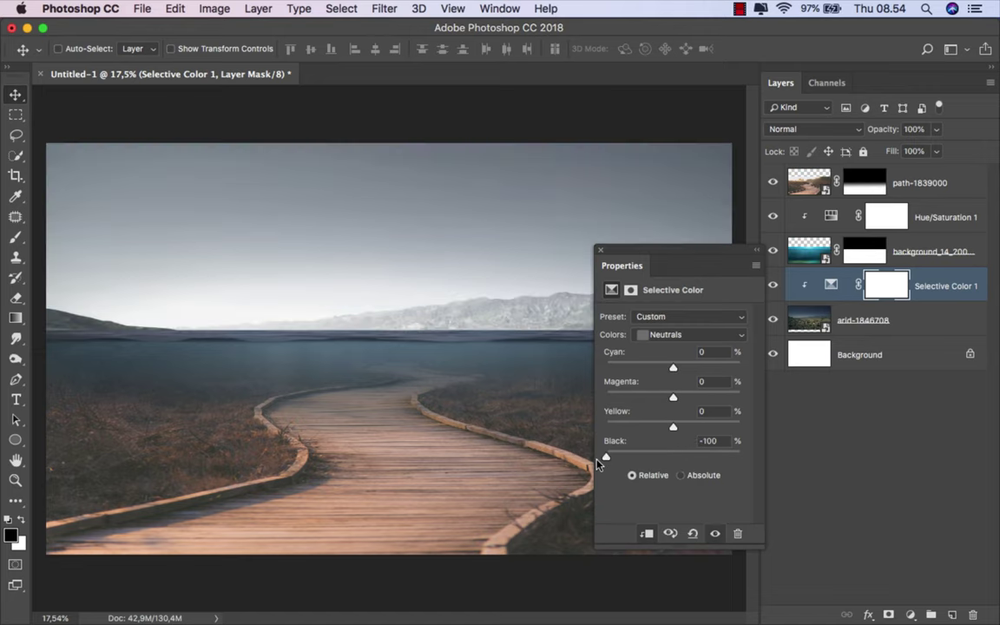
click(682, 336)
click(685, 347)
drag(675, 460, 688, 460)
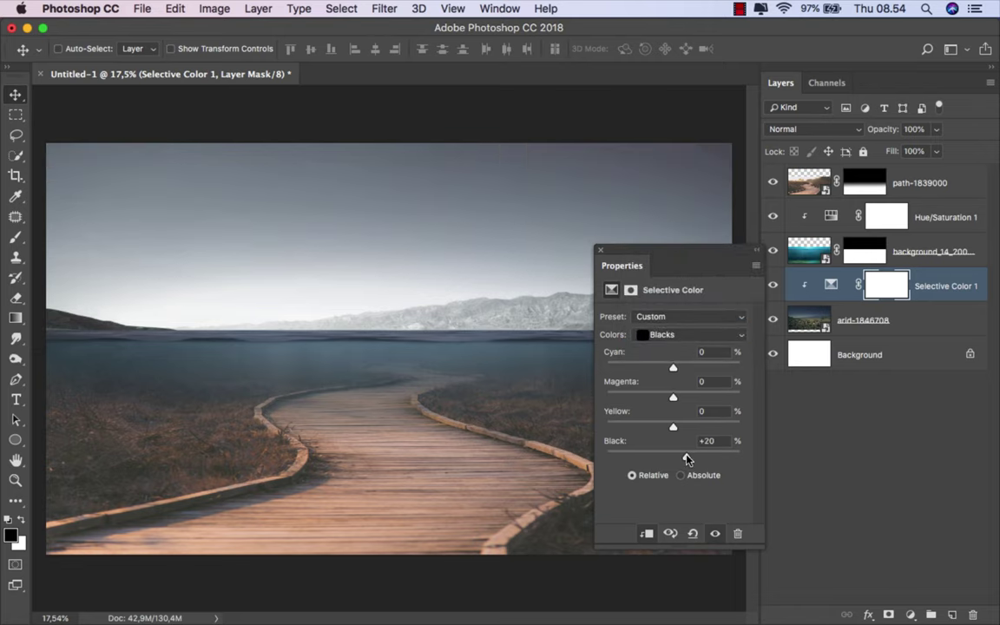
click(601, 254)
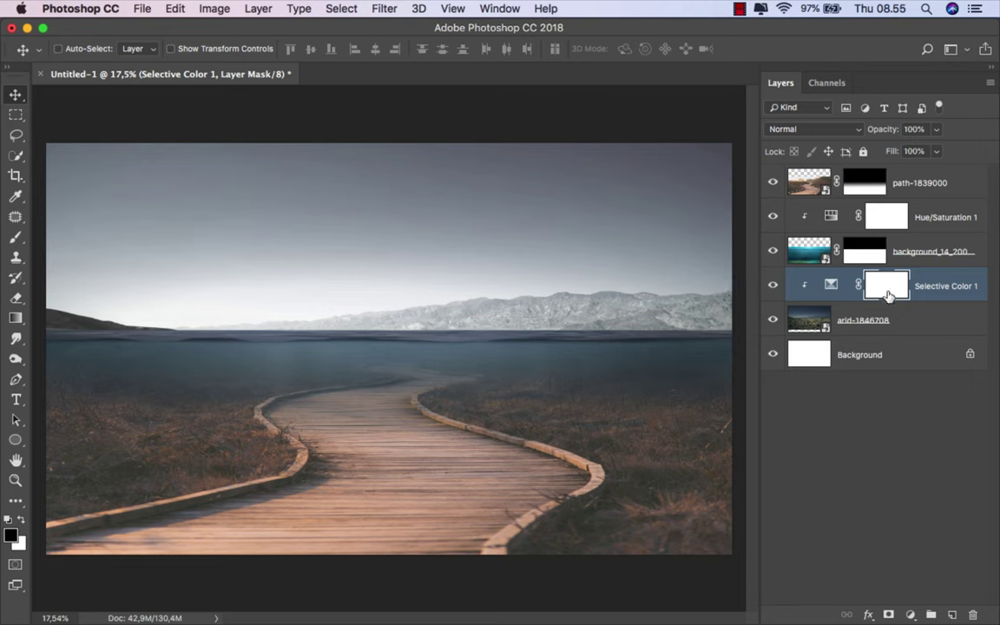
click(831, 285)
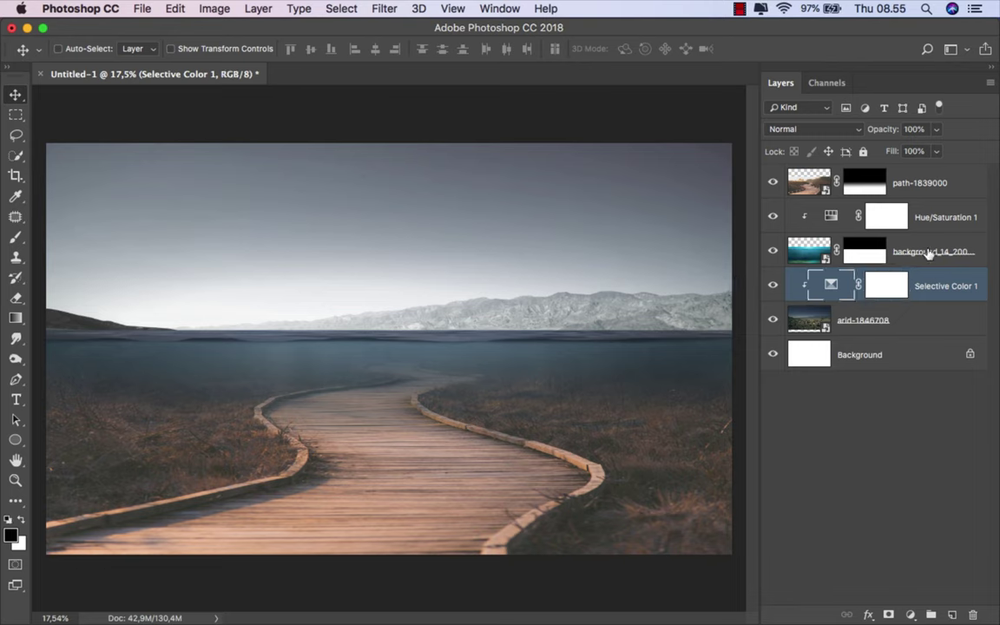
Step: Add Selective Color 2 above Hue/Saturation 1 (Blacks +20, Neutrals Black -100) and invert its mask
click(934, 218)
click(911, 614)
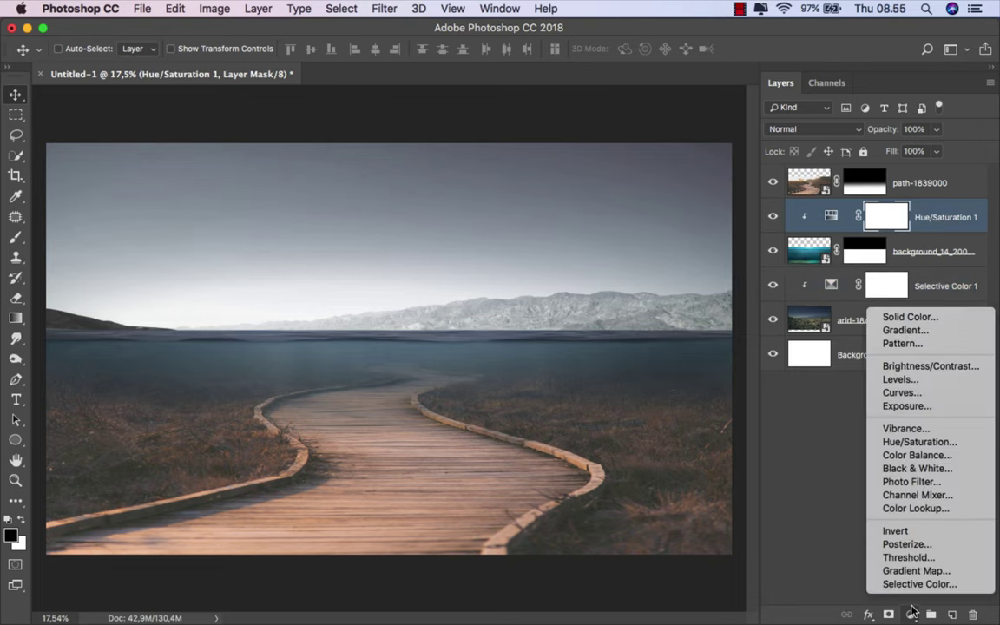
click(917, 585)
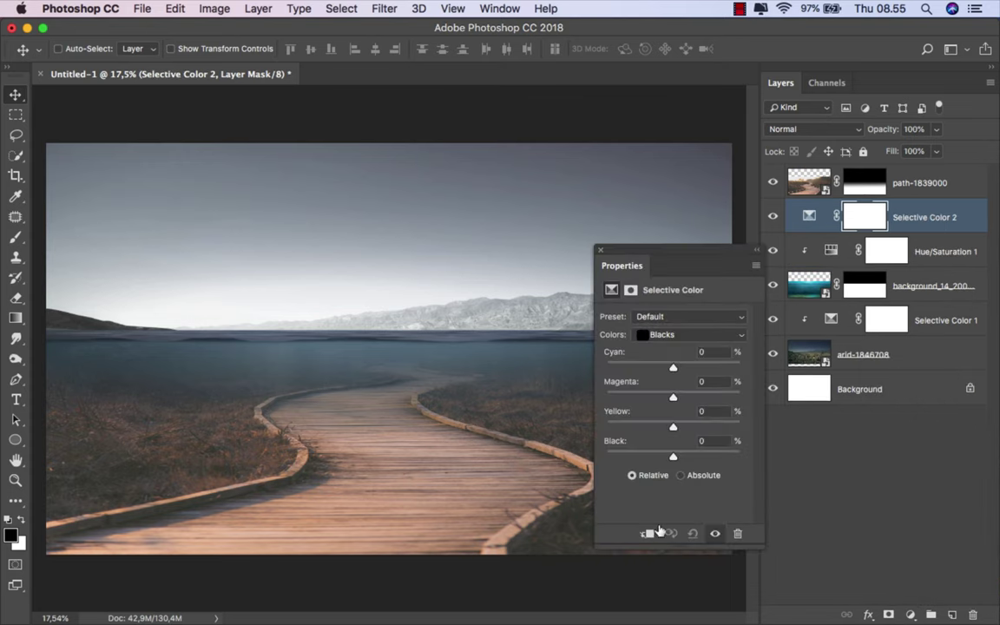
drag(674, 458, 685, 458)
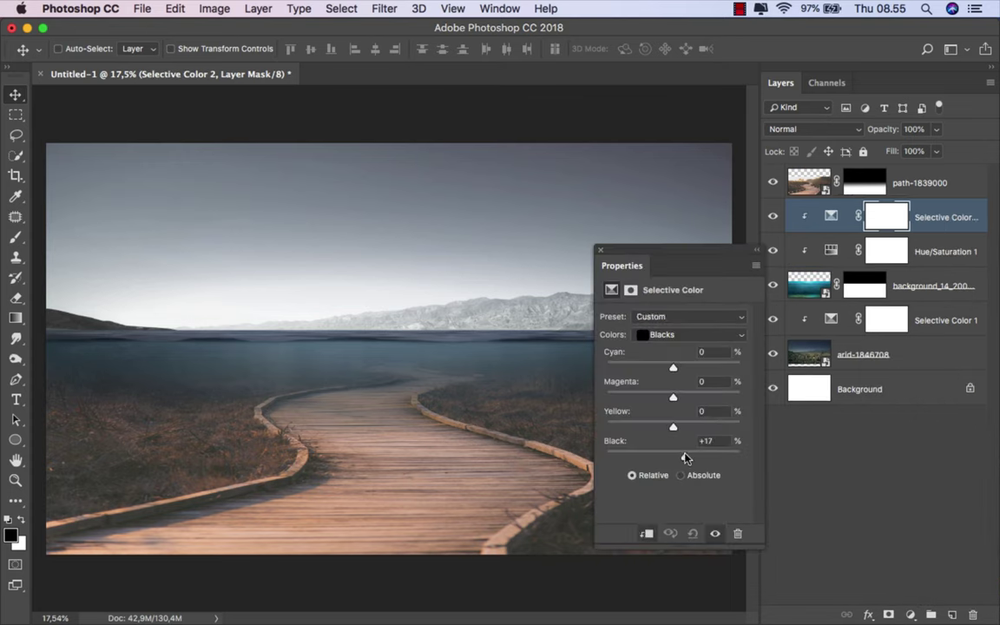
click(667, 335)
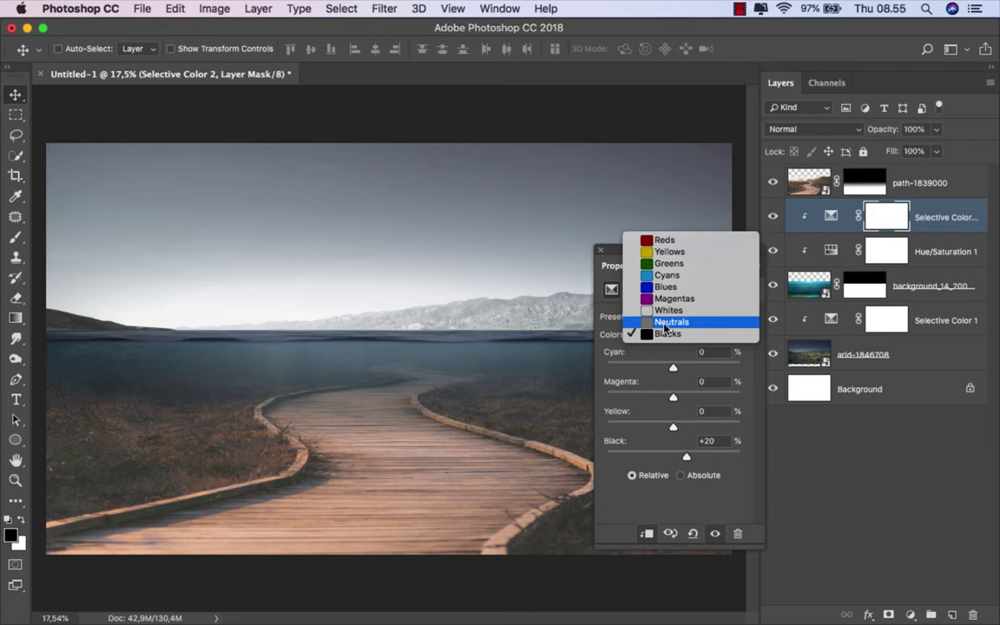
click(665, 324)
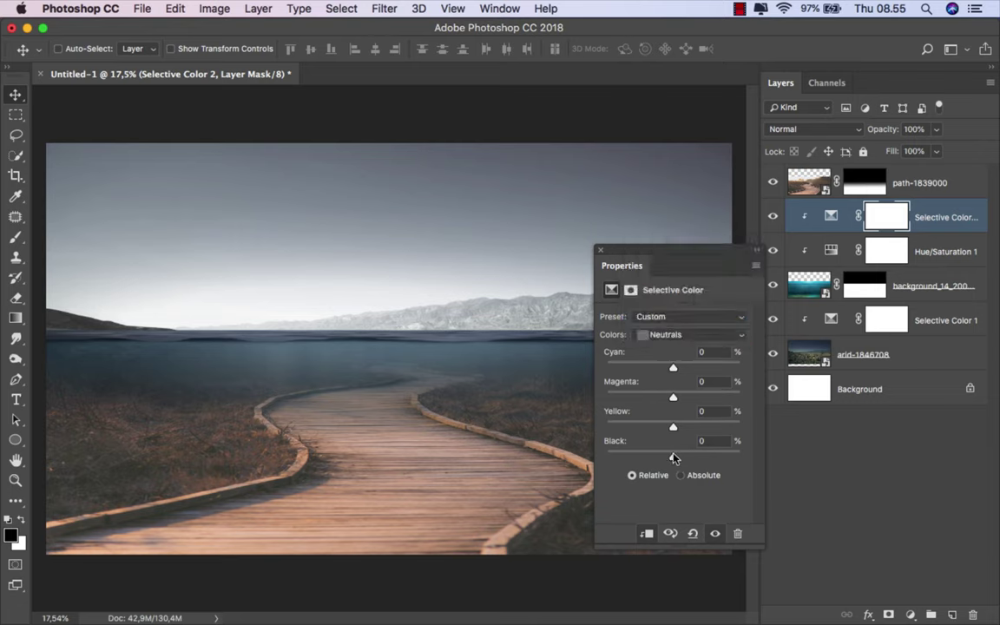
drag(674, 458, 581, 463)
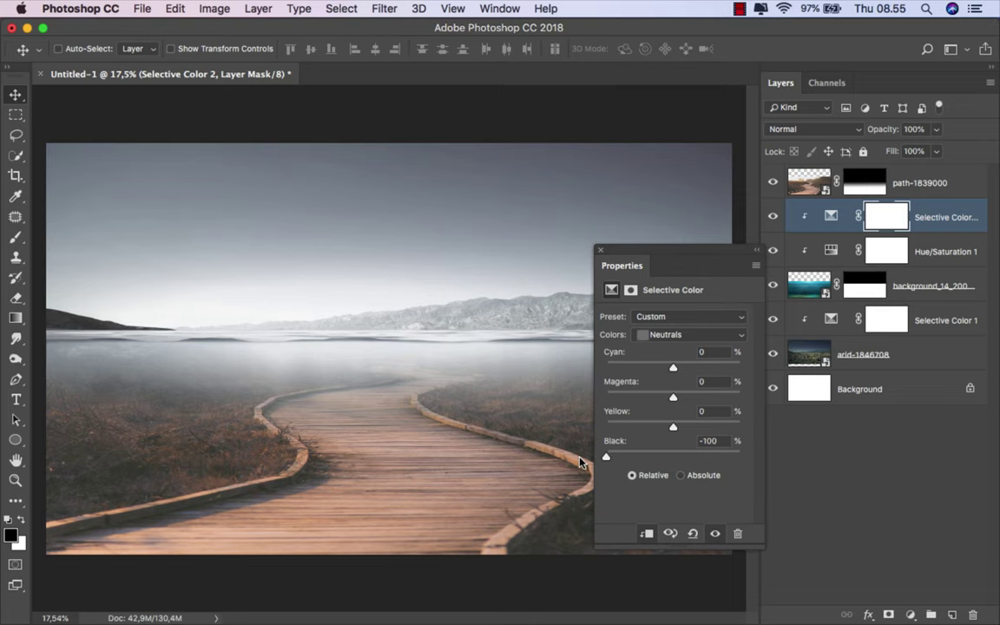
click(600, 250)
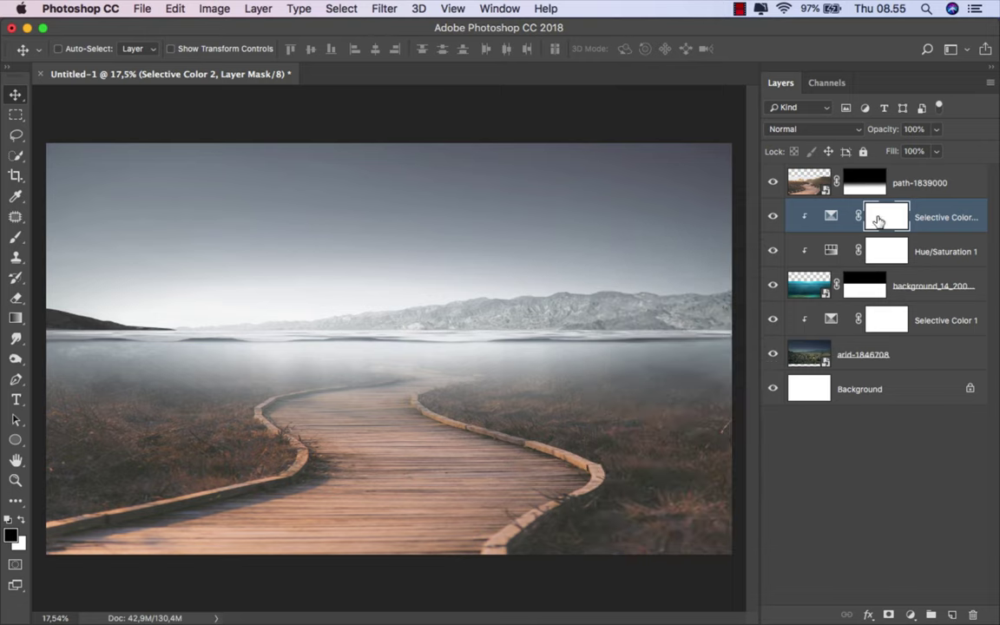
drag(880, 221, 881, 223)
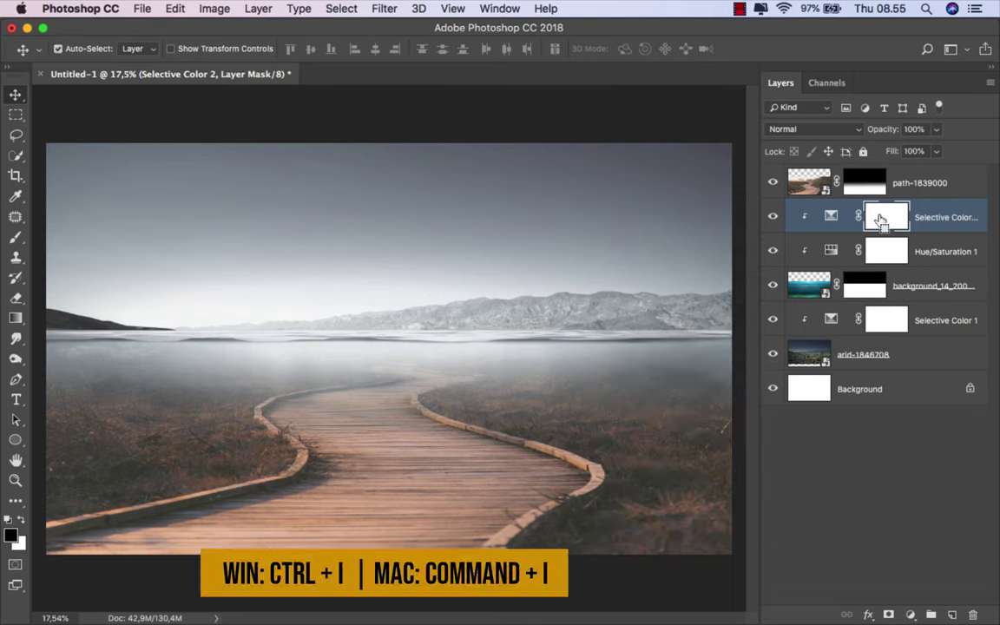
key(super+i)
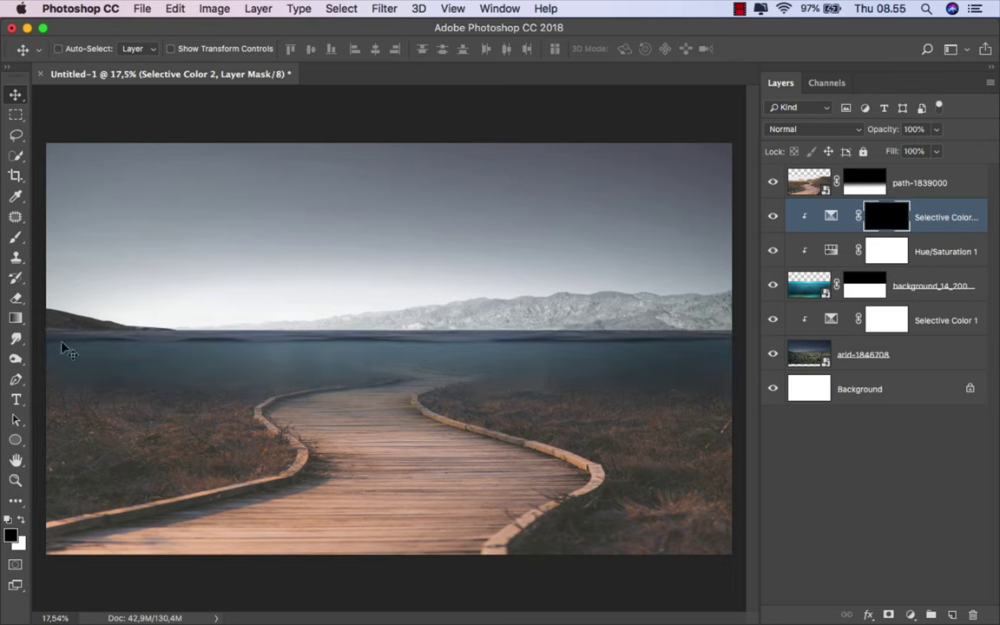
Step: Zoom in on the water surface and start a Pen path at the waterline's left edge
click(15, 380)
click(51, 379)
scroll(67, 353, up, 5)
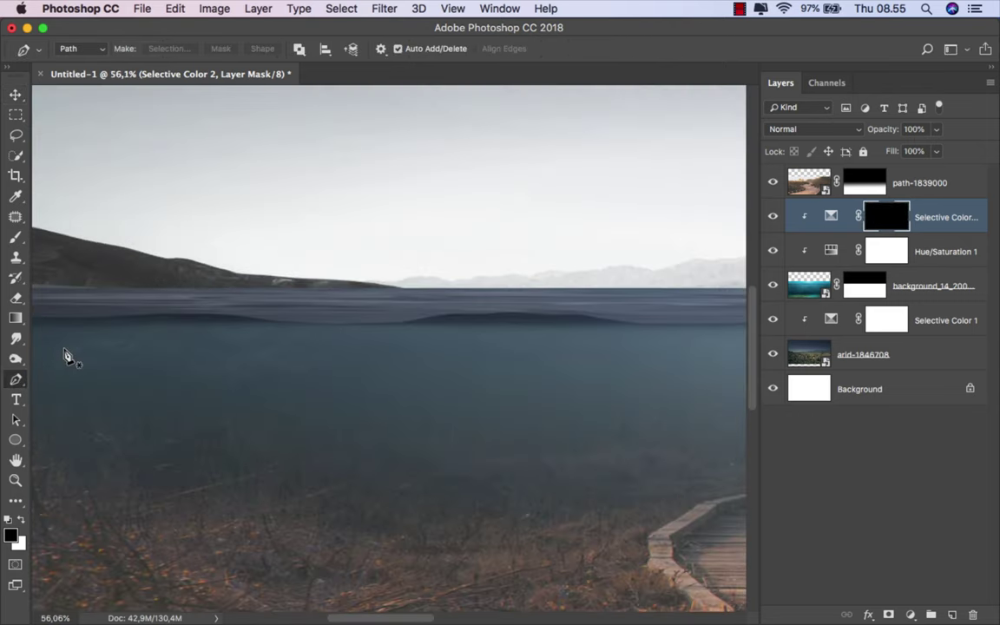
scroll(173, 354, left, 3)
scroll(171, 356, up, 2)
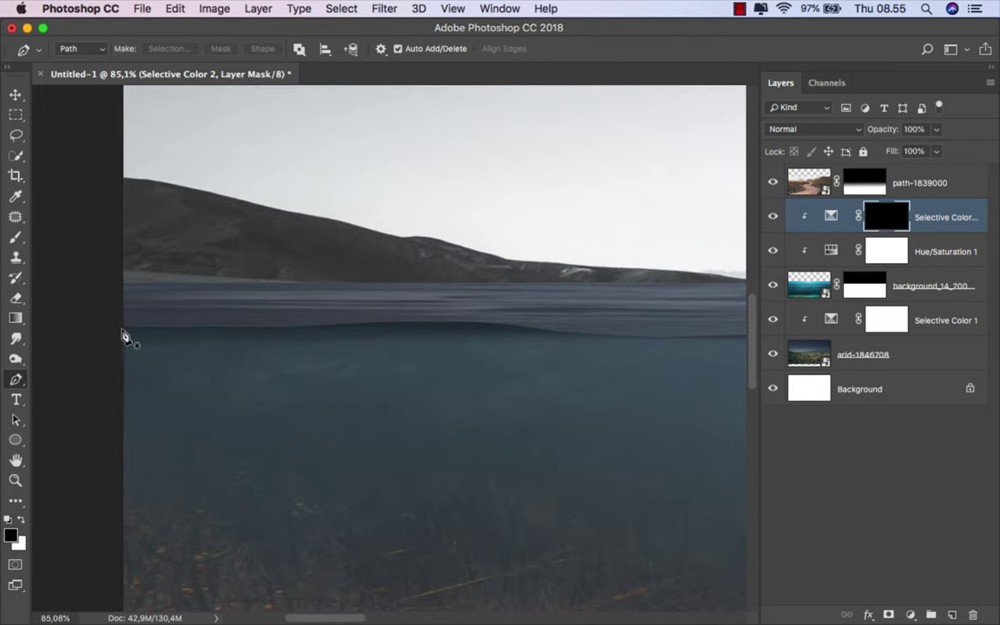
click(119, 326)
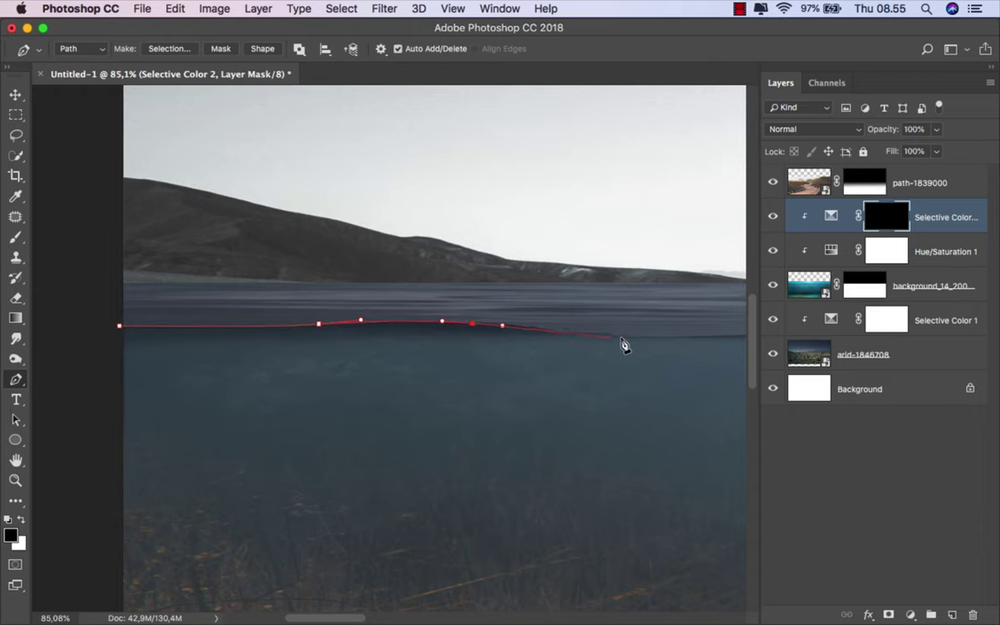
Step: Trace the rest of the waterline, then add corner points above the horizon at right and far left
drag(652, 341, 239, 365)
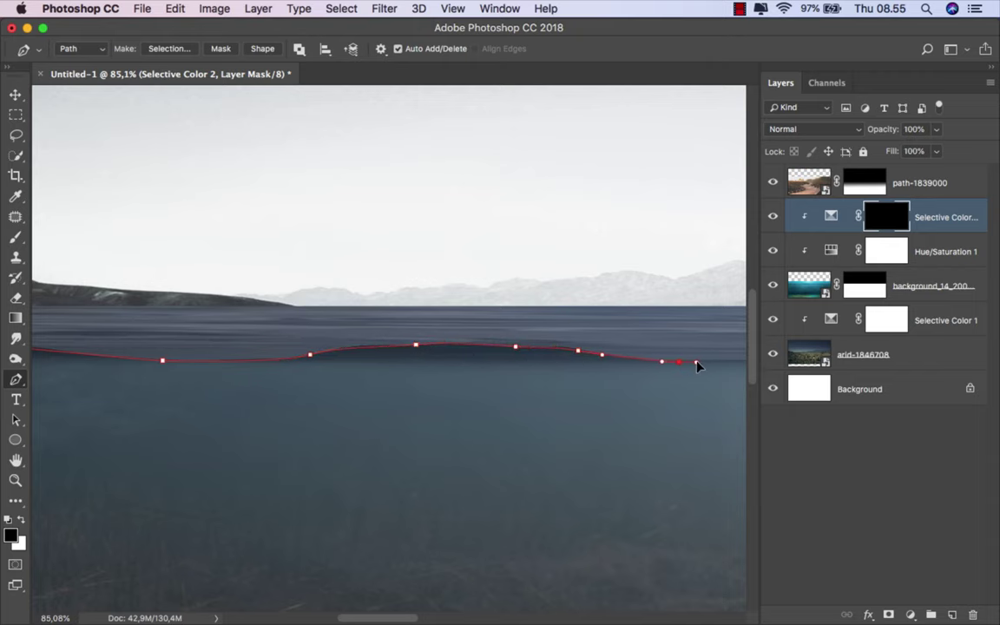
drag(697, 365, 339, 365)
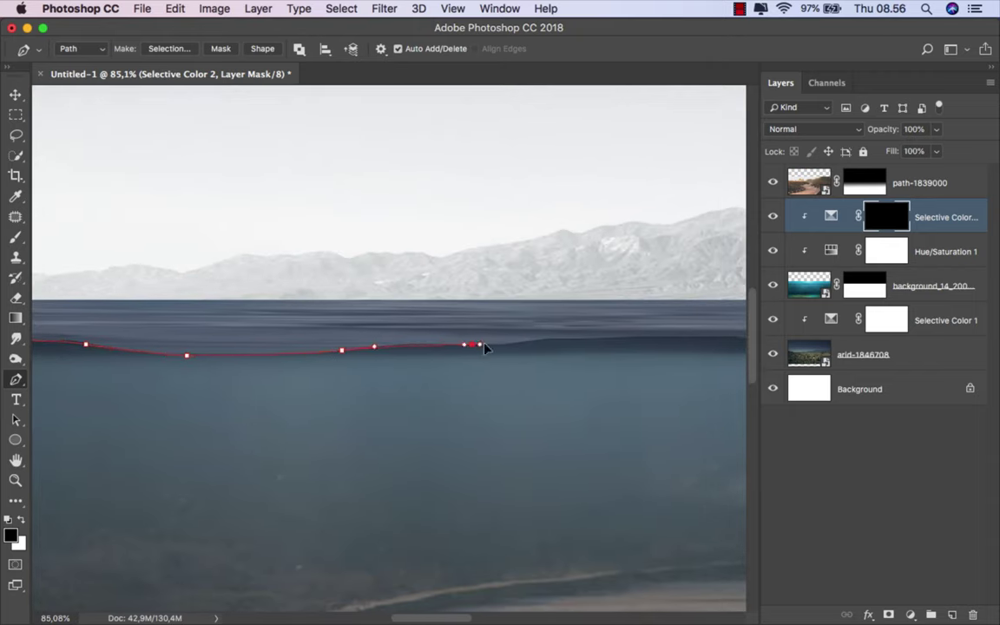
drag(705, 339, 172, 360)
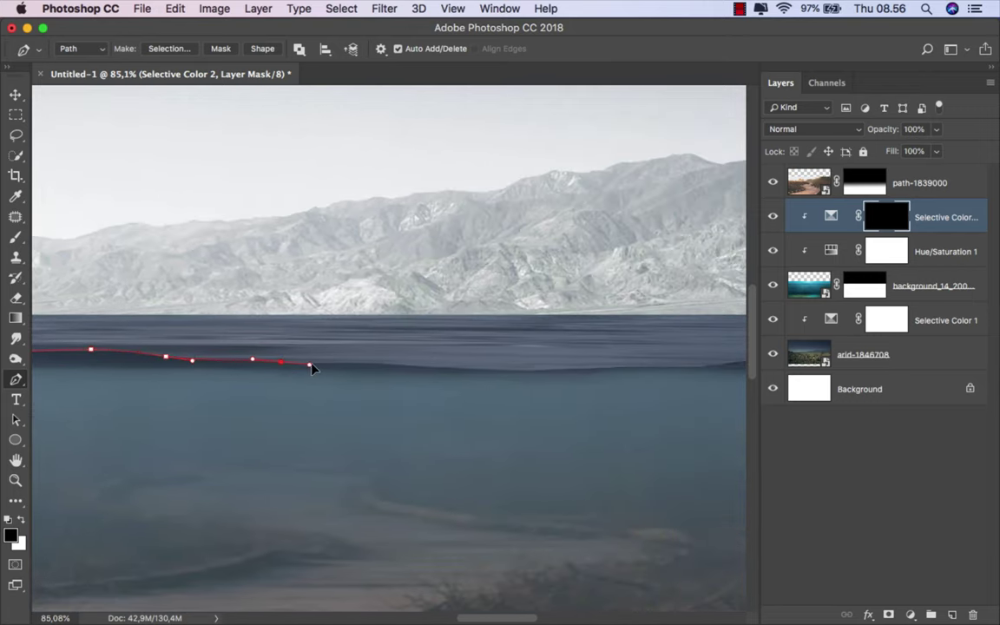
drag(611, 374, 159, 420)
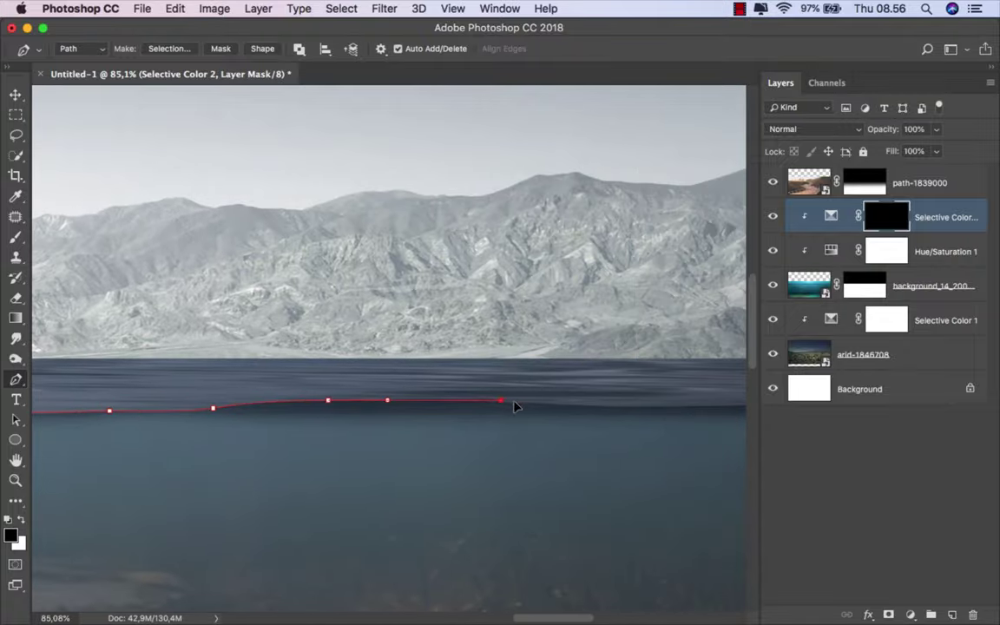
mouse_move(686, 412)
mouse_down()
mouse_move(163, 435)
mouse_move(144, 445)
mouse_up()
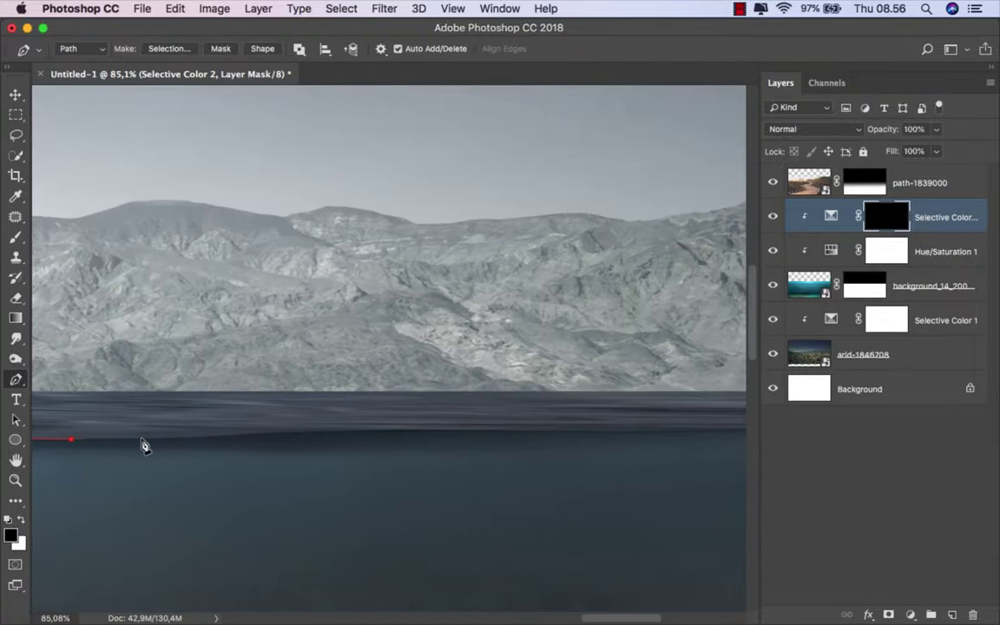
click(467, 434)
scroll(435, 443, right, 5)
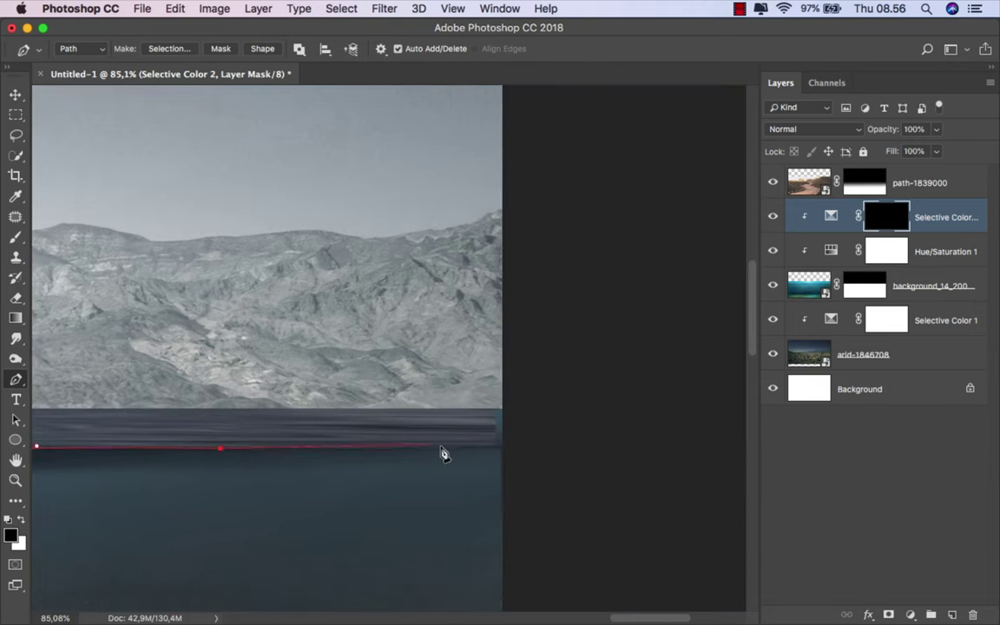
key(ctrl+0)
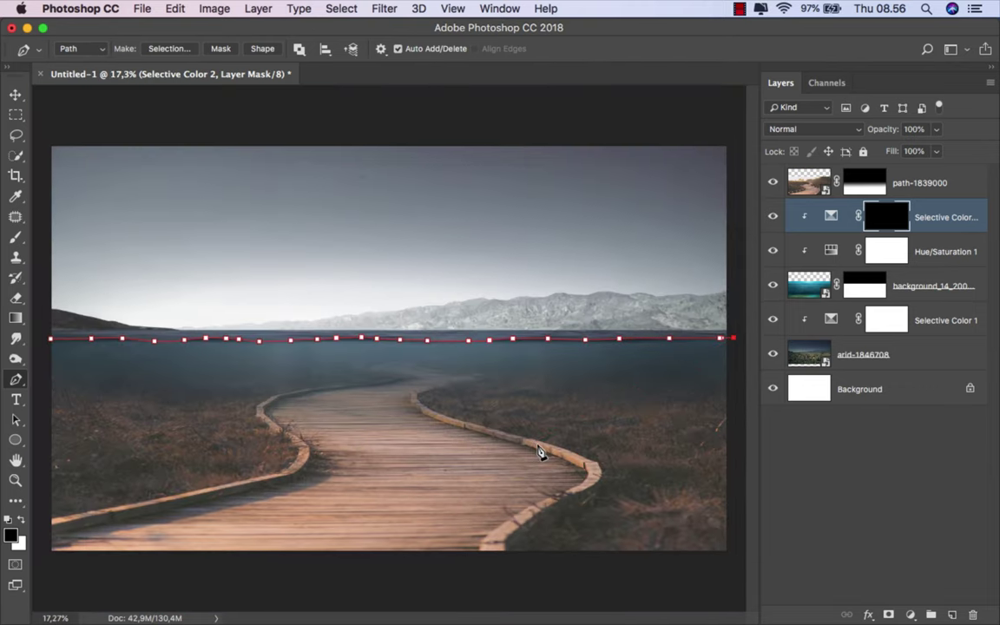
click(735, 304)
click(40, 301)
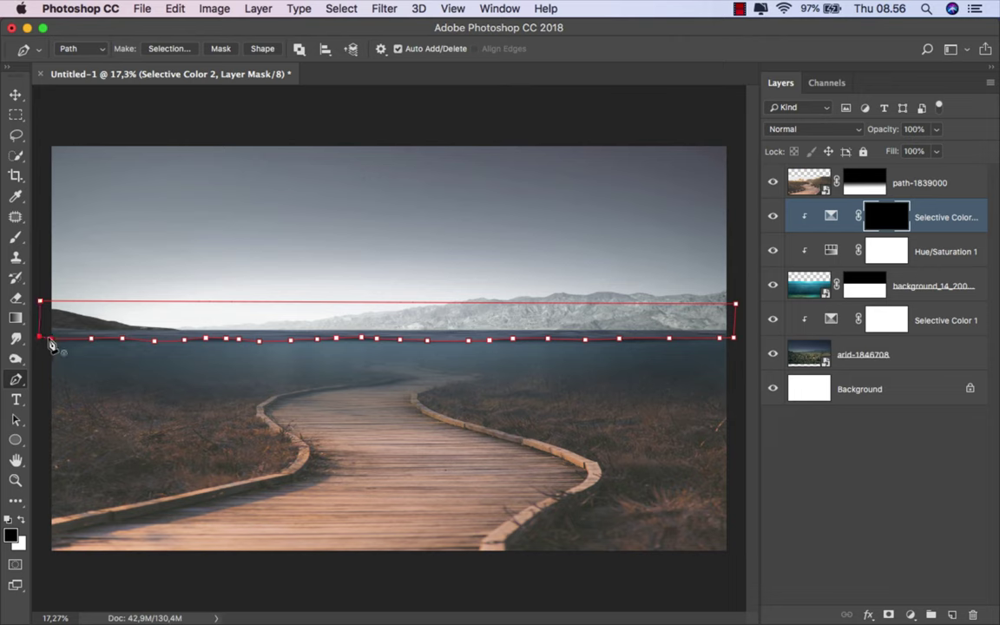
Step: Close the waterline path and convert it into a selection
click(49, 340)
right_click(165, 267)
click(222, 332)
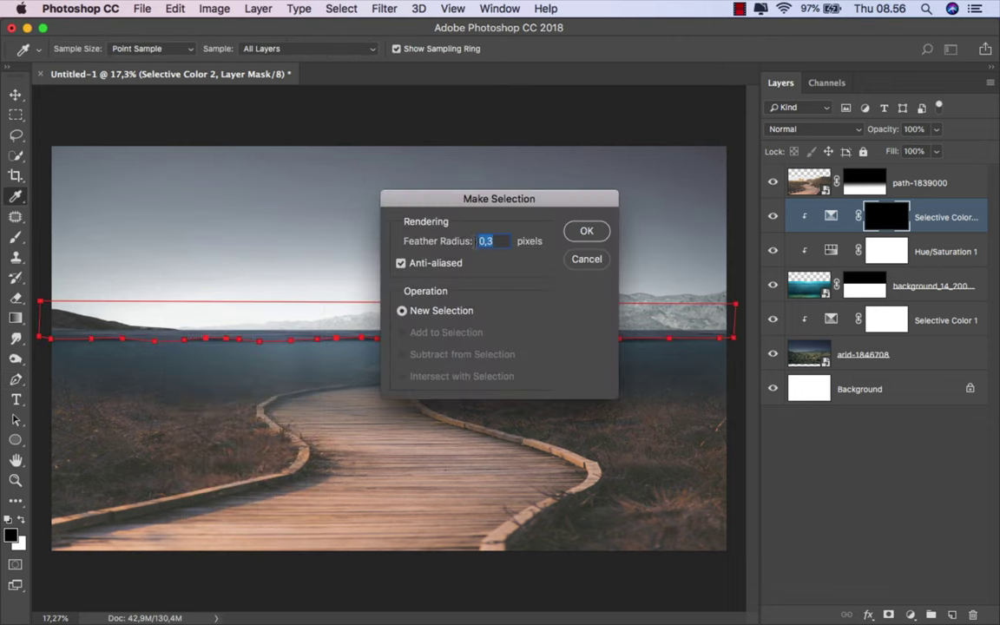
click(580, 231)
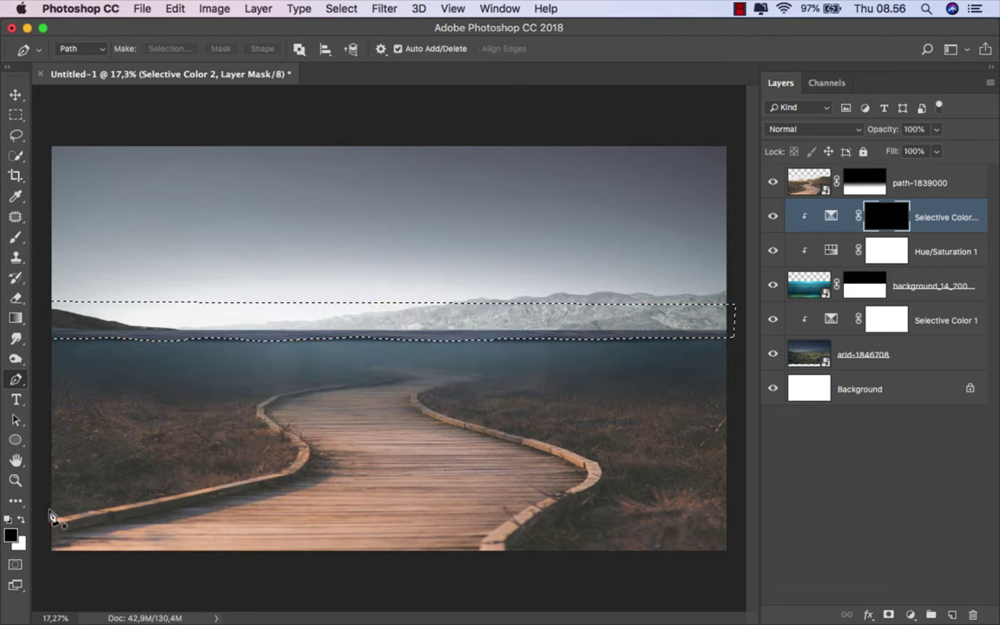
Step: Paint white into the Selective Color 2 mask strip with a hard round brush at 100% flow
click(22, 519)
click(16, 237)
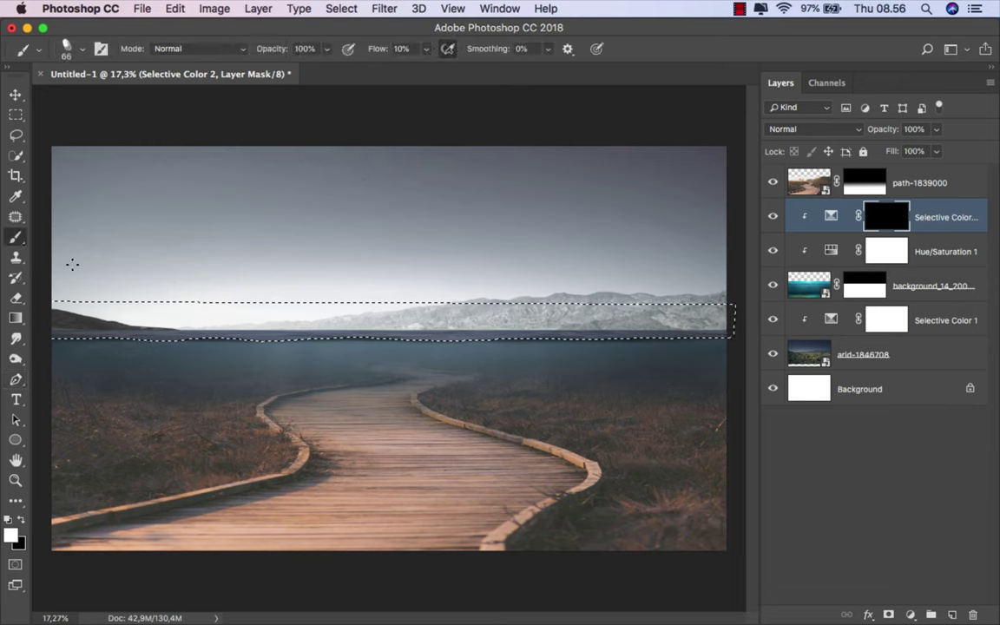
right_click(174, 287)
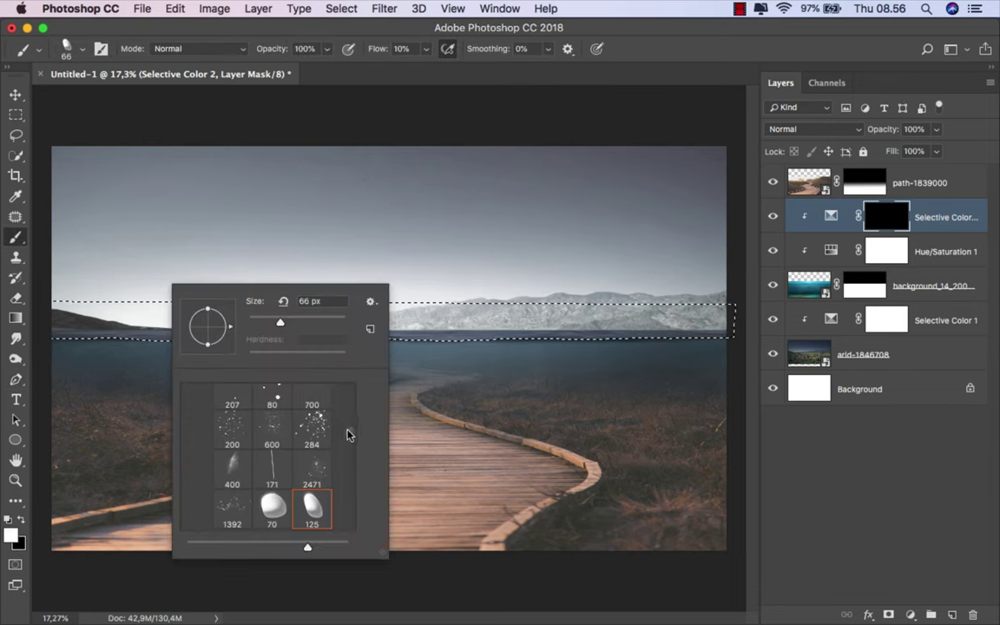
scroll(347, 434, up, 5)
click(271, 447)
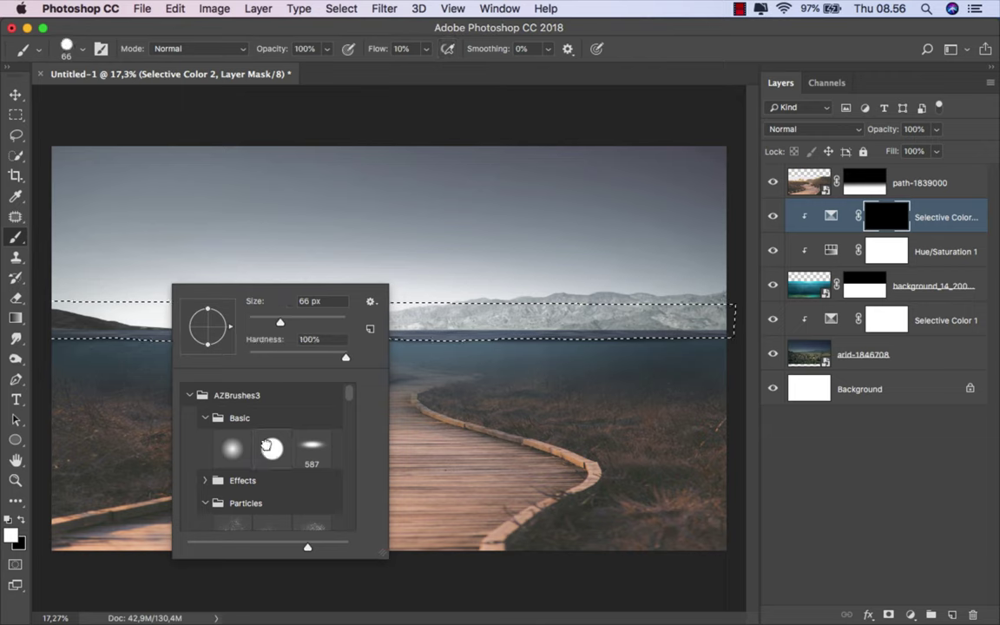
drag(425, 48, 532, 79)
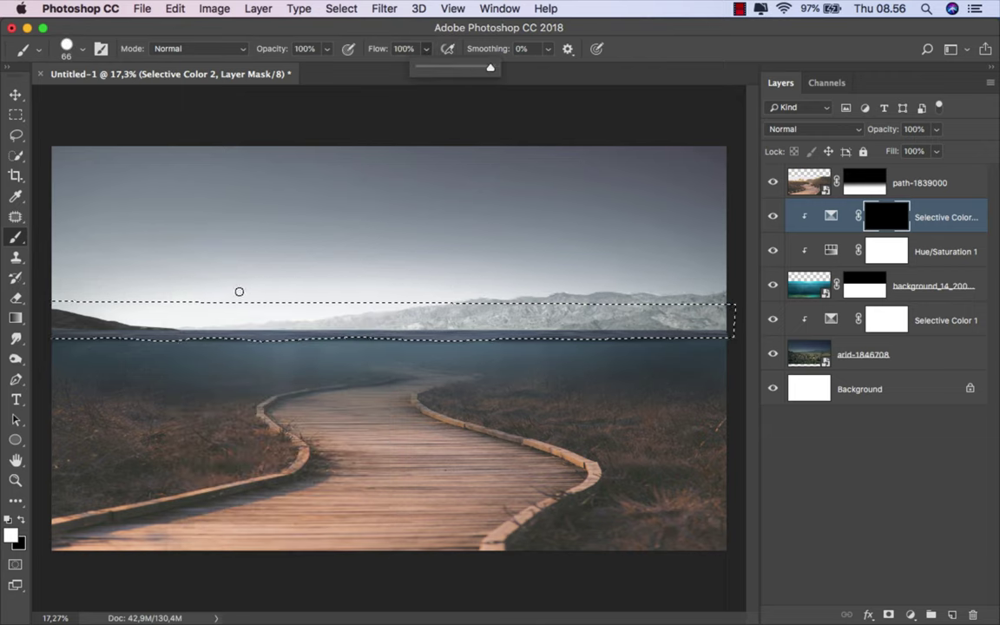
drag(238, 292, 290, 290)
drag(101, 324, 729, 324)
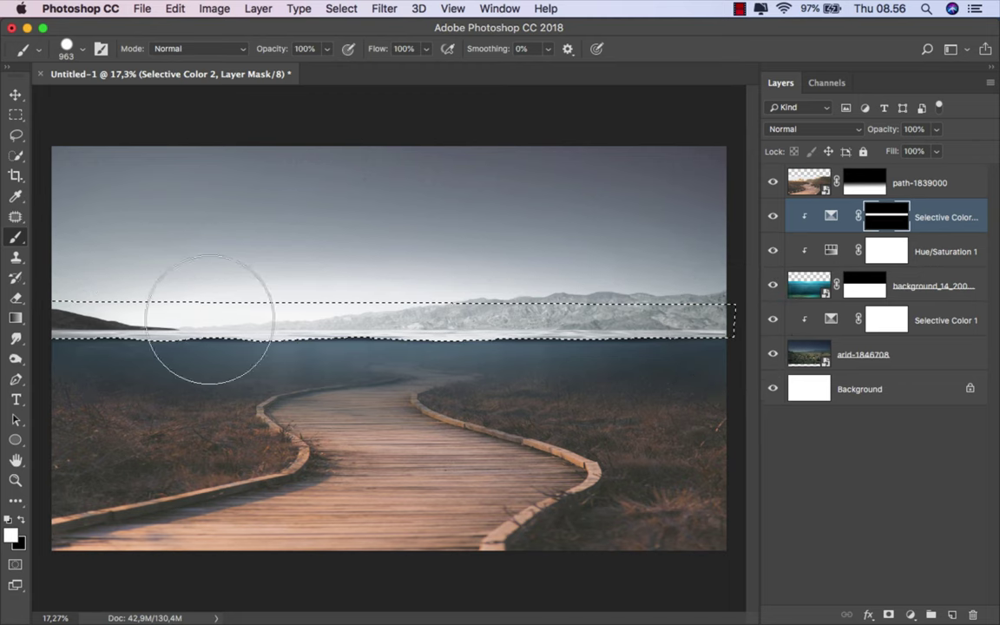
Step: Deselect, then toggle Selective Color 2 to compare the brightened waterline
click(342, 7)
click(365, 41)
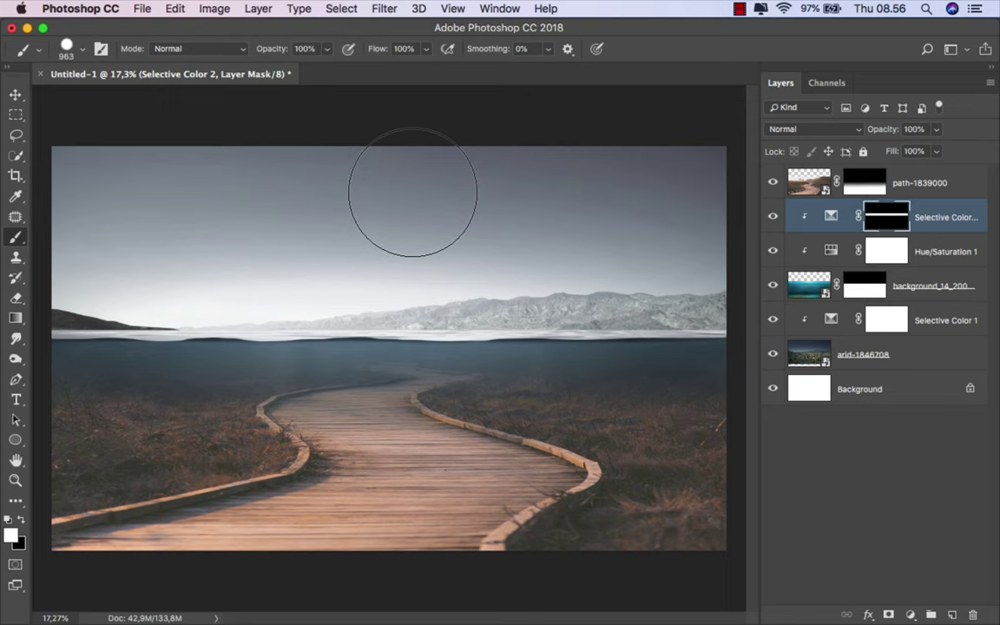
key(v)
click(773, 216)
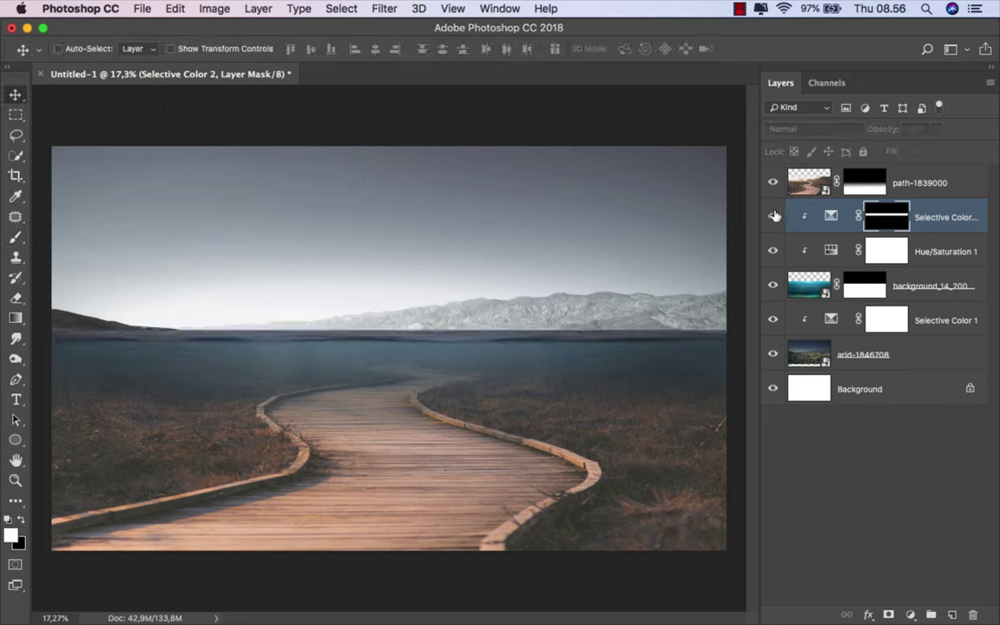
click(831, 216)
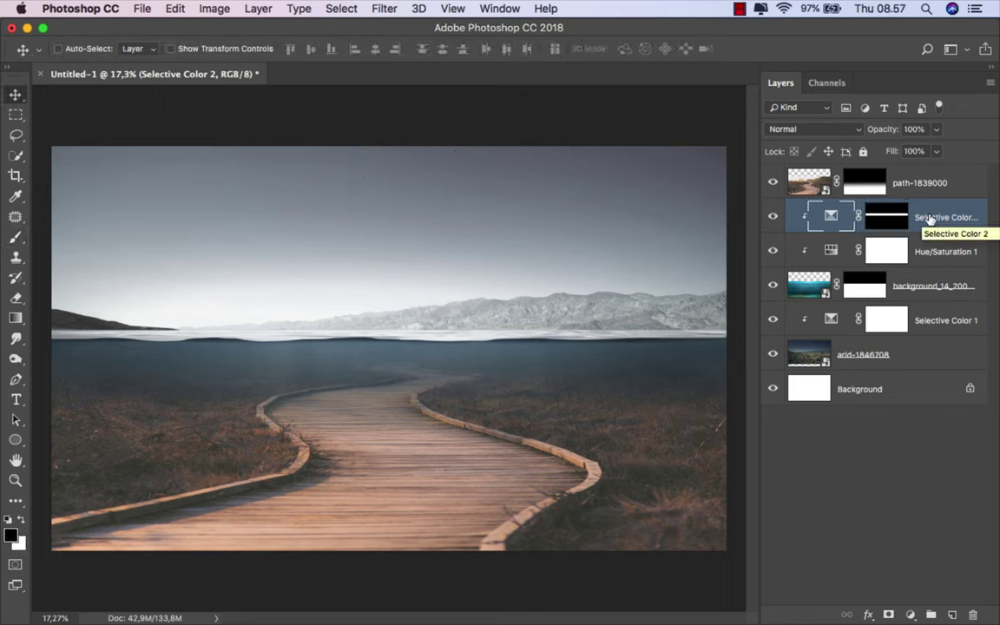
click(920, 188)
mouse_move(486, 621)
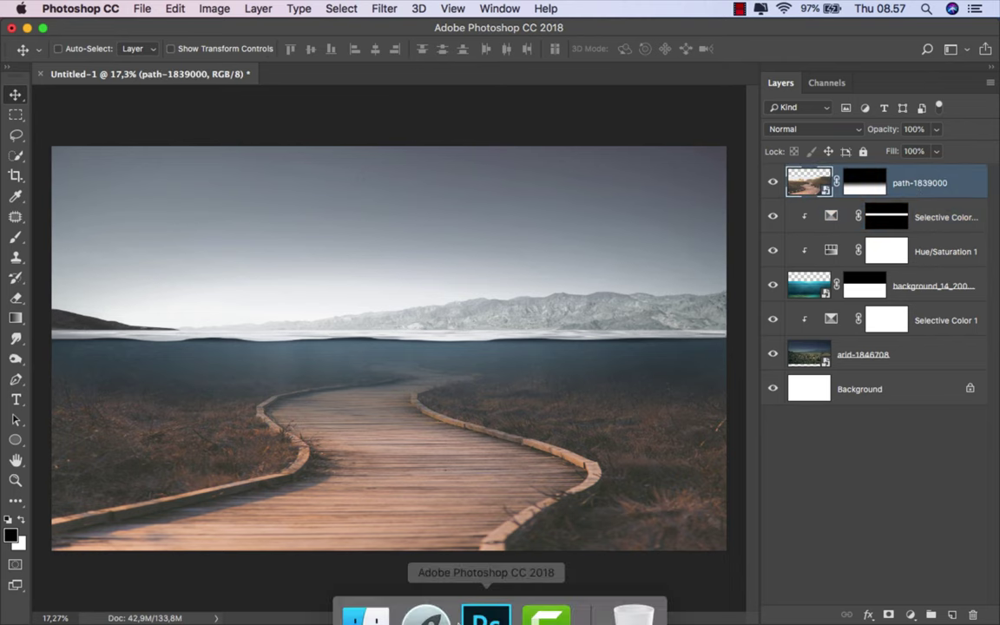
Step: Drag the astronaut PNG from Finder into the composite, scale it down, and set it on the wooden path
click(368, 587)
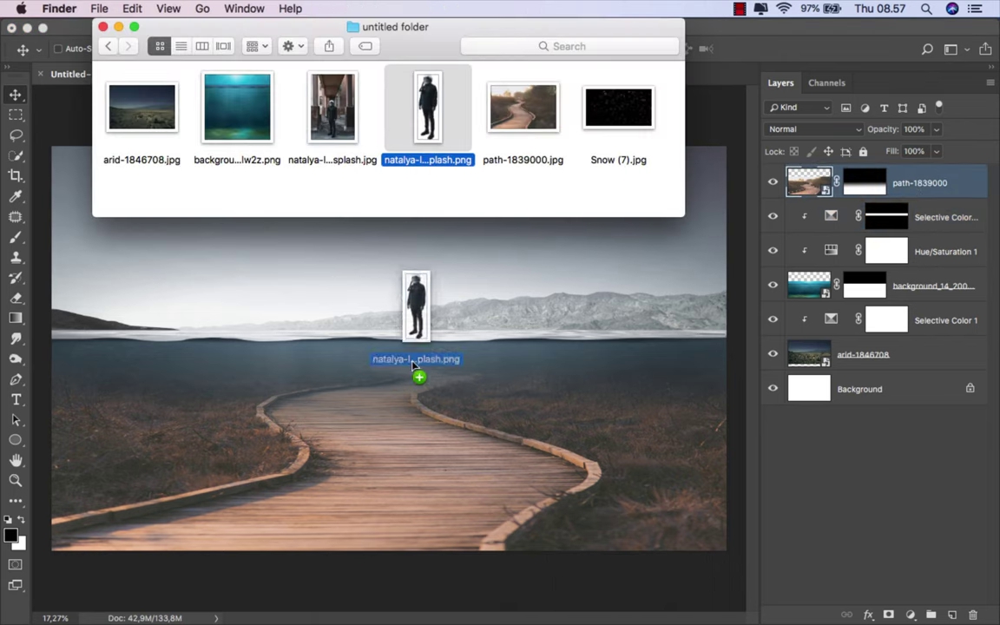
drag(430, 126, 409, 352)
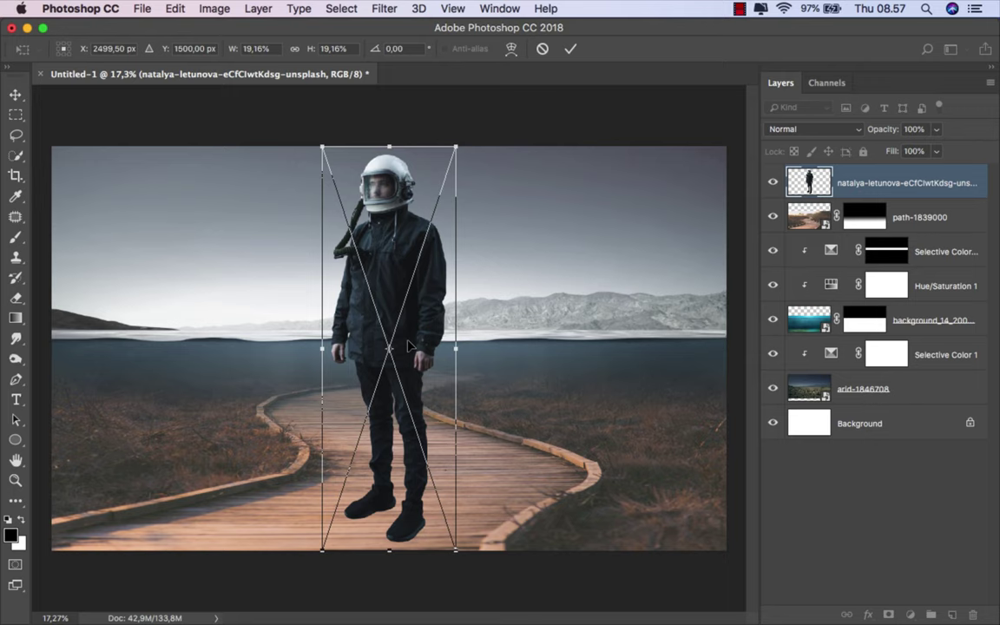
drag(458, 144, 429, 241)
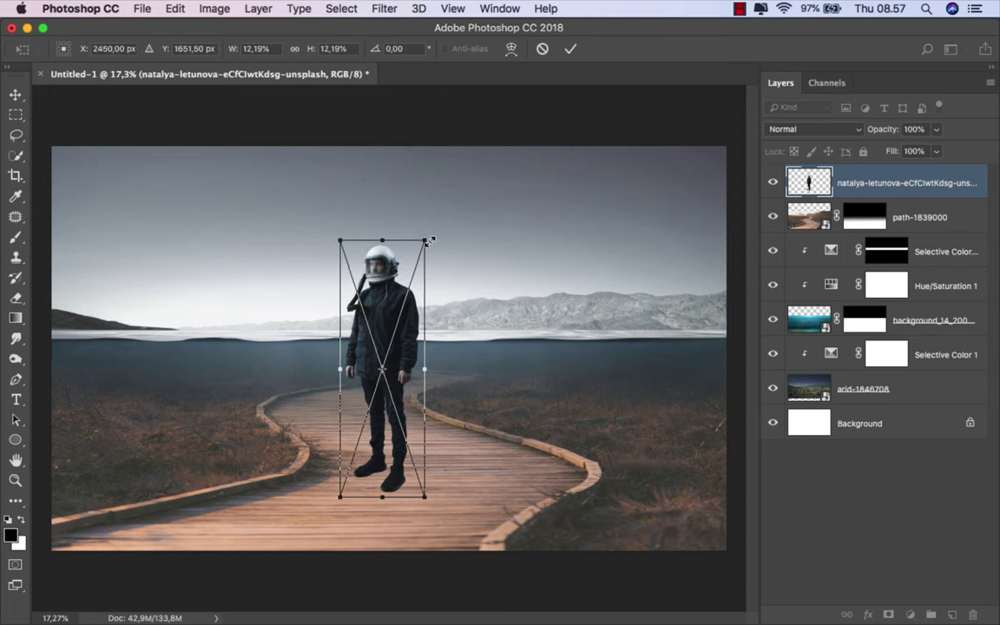
click(570, 49)
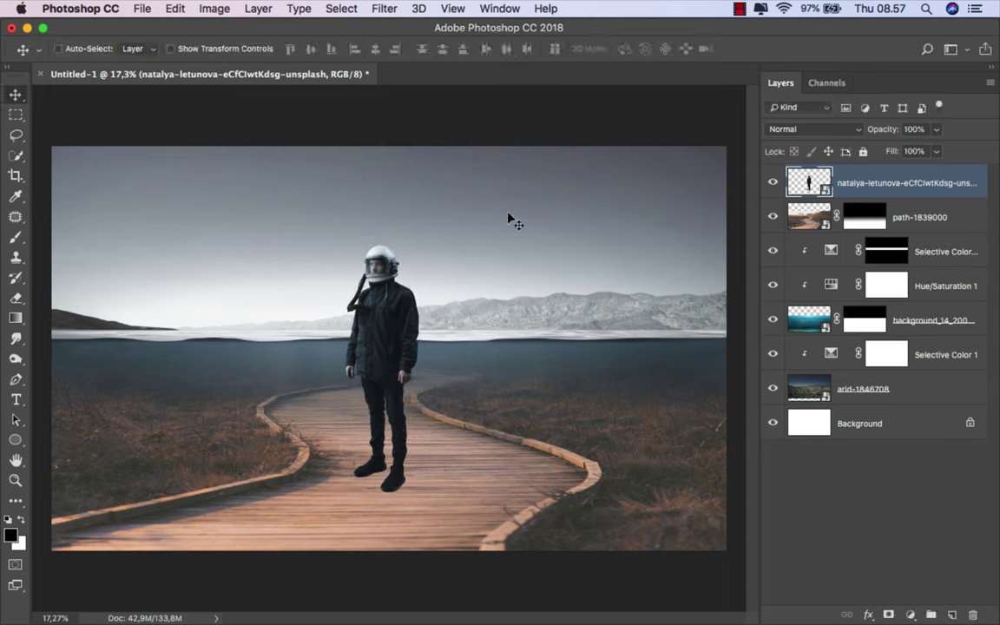
drag(389, 338, 393, 339)
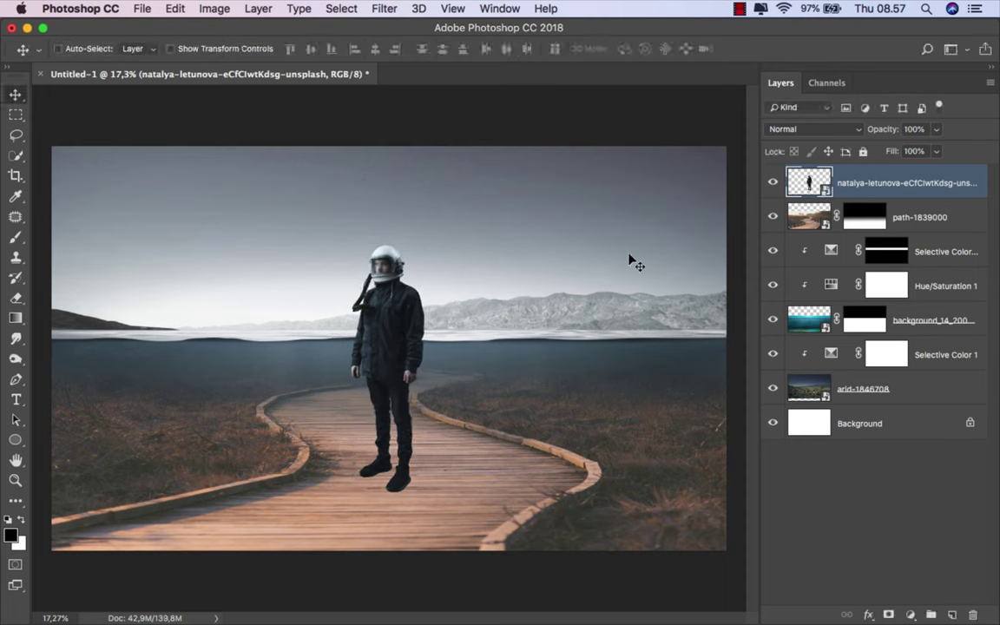
Step: Add a white layer mask to the figure and select a rectangular band at the waterline
click(888, 615)
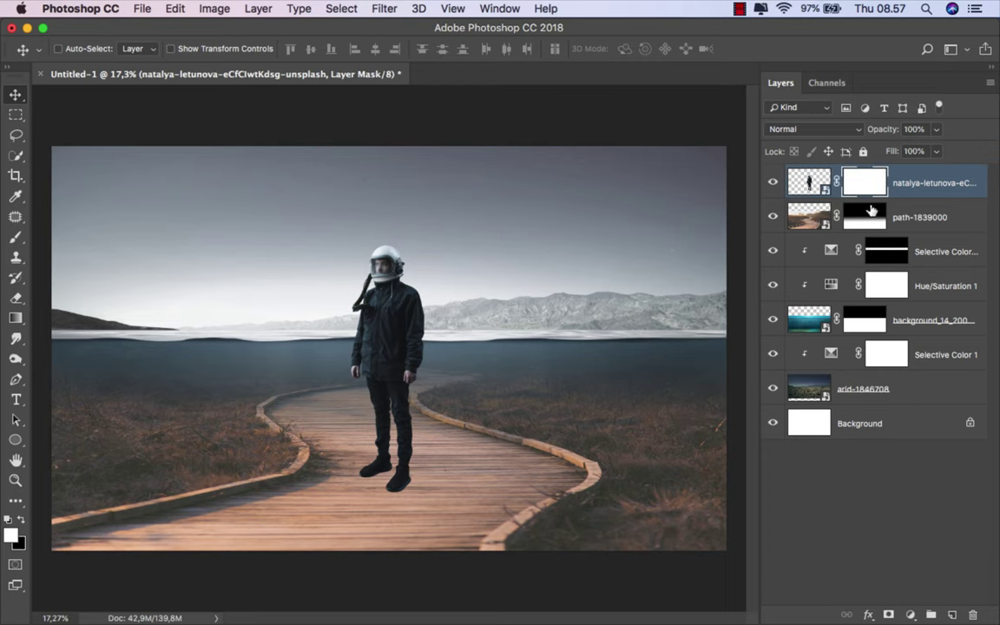
scroll(418, 362, up, 2)
scroll(379, 346, up, 3)
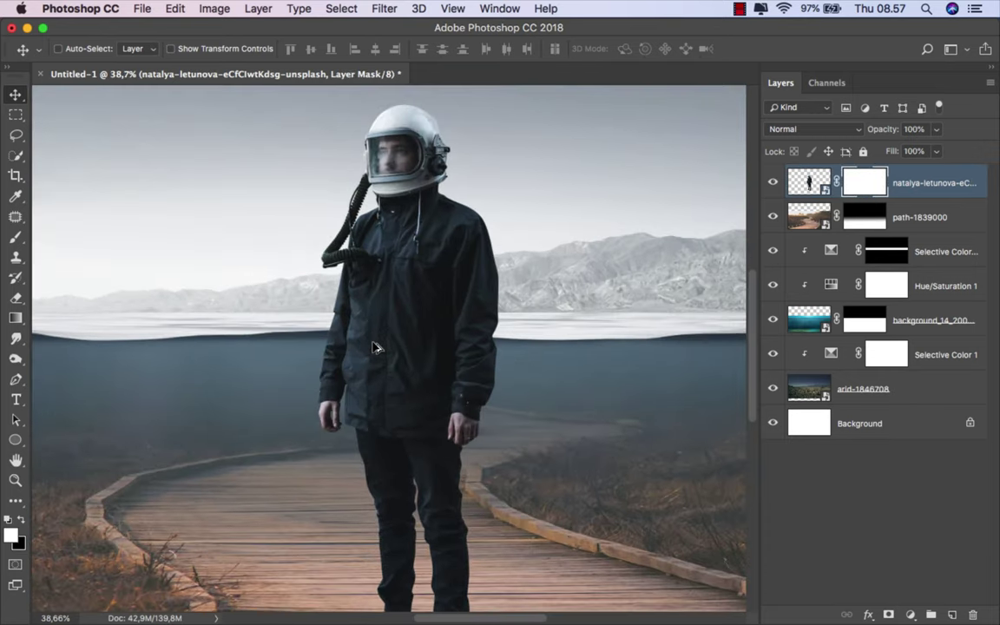
scroll(379, 345, up, 3)
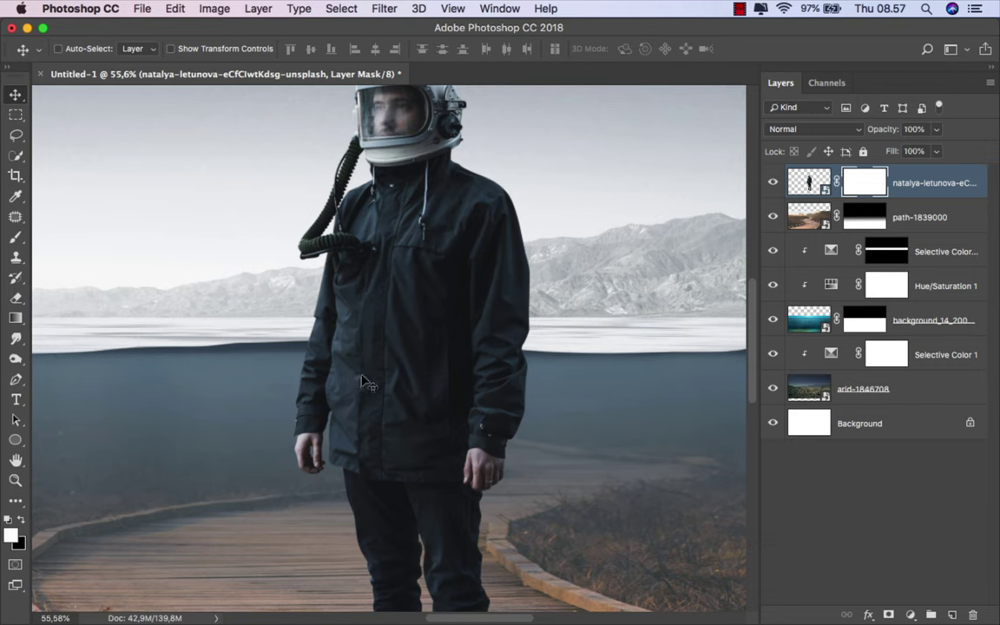
click(16, 115)
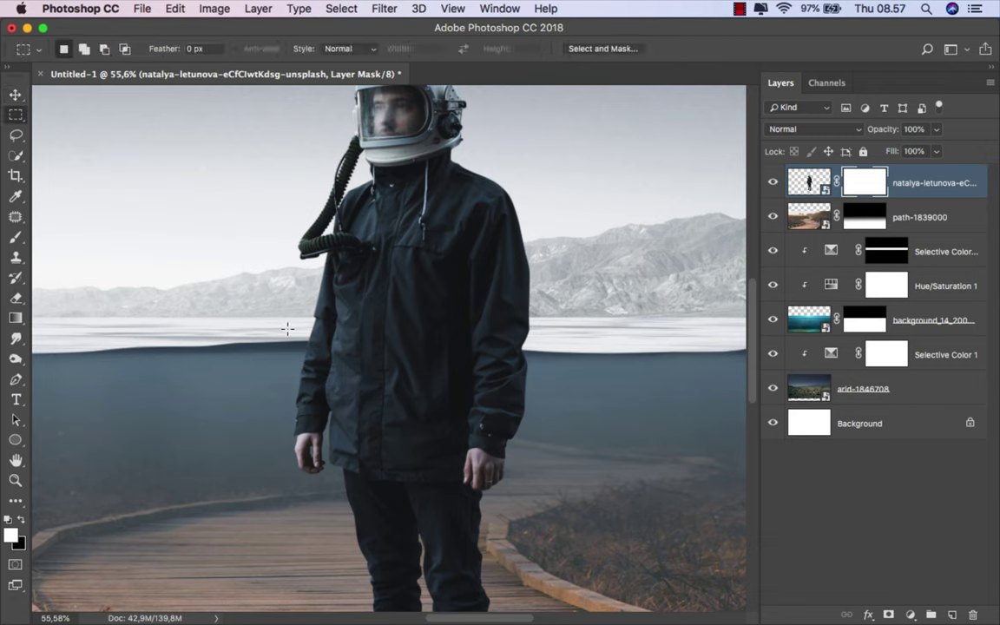
drag(287, 328, 561, 374)
Step: Mask out the figure along the waterline band with a 68 px black brush
click(16, 236)
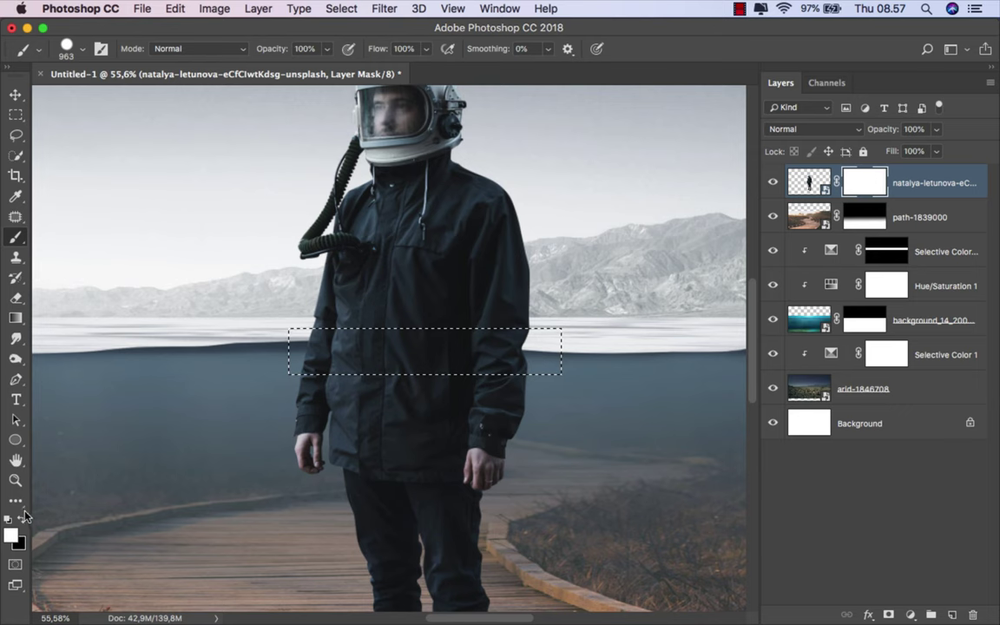
click(24, 516)
right_click(265, 357)
drag(408, 383, 376, 383)
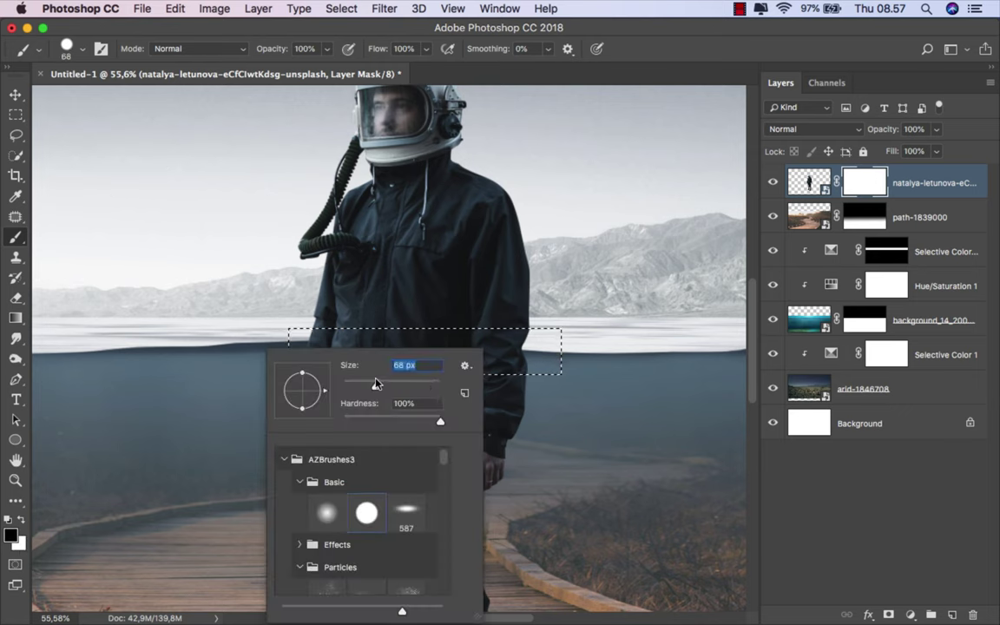
drag(292, 330, 583, 328)
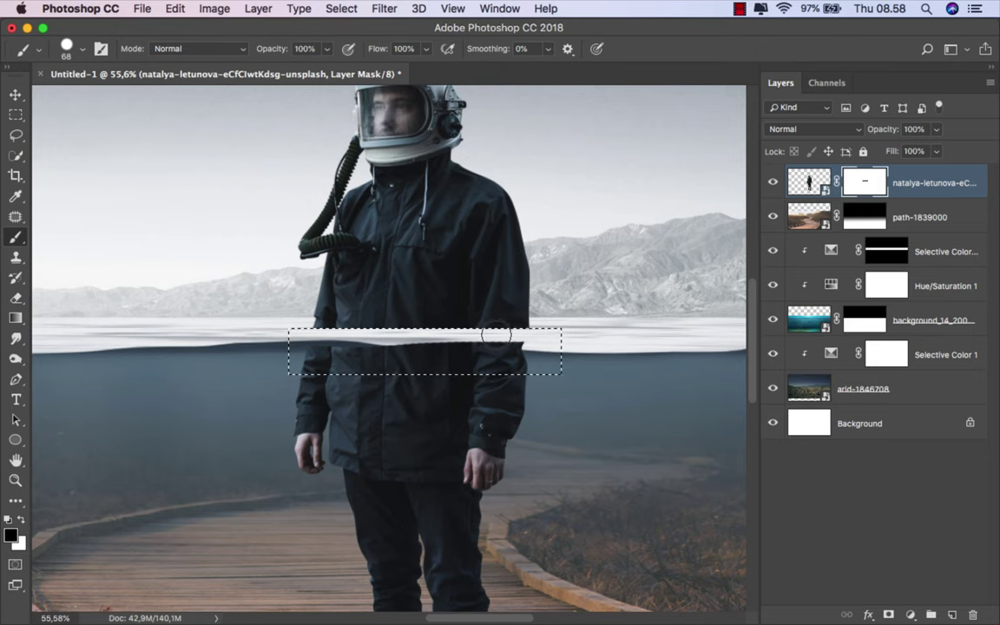
scroll(434, 330, up, 3)
scroll(399, 338, up, 3)
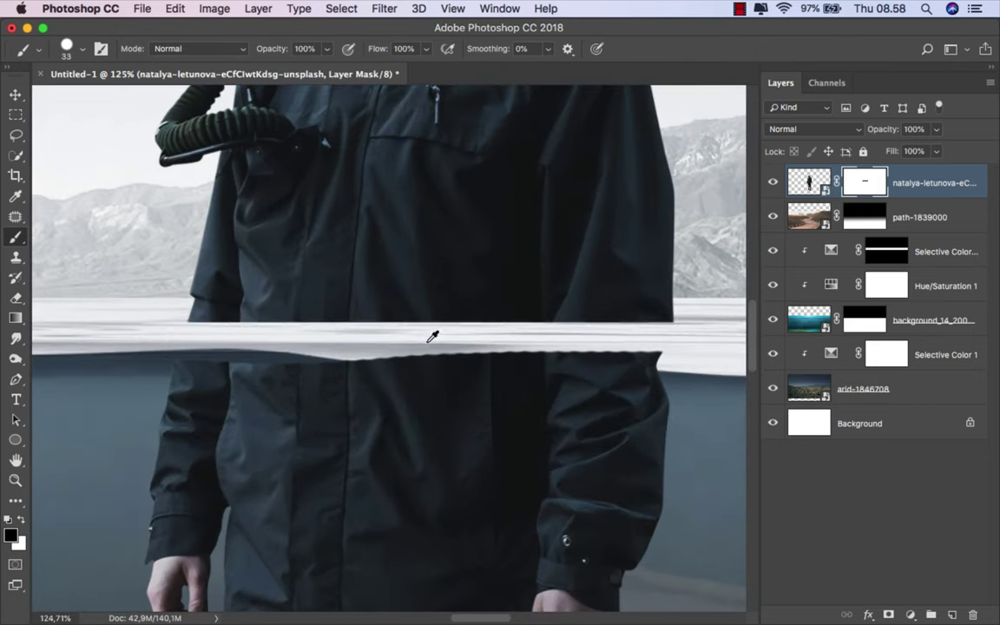
drag(630, 346, 662, 363)
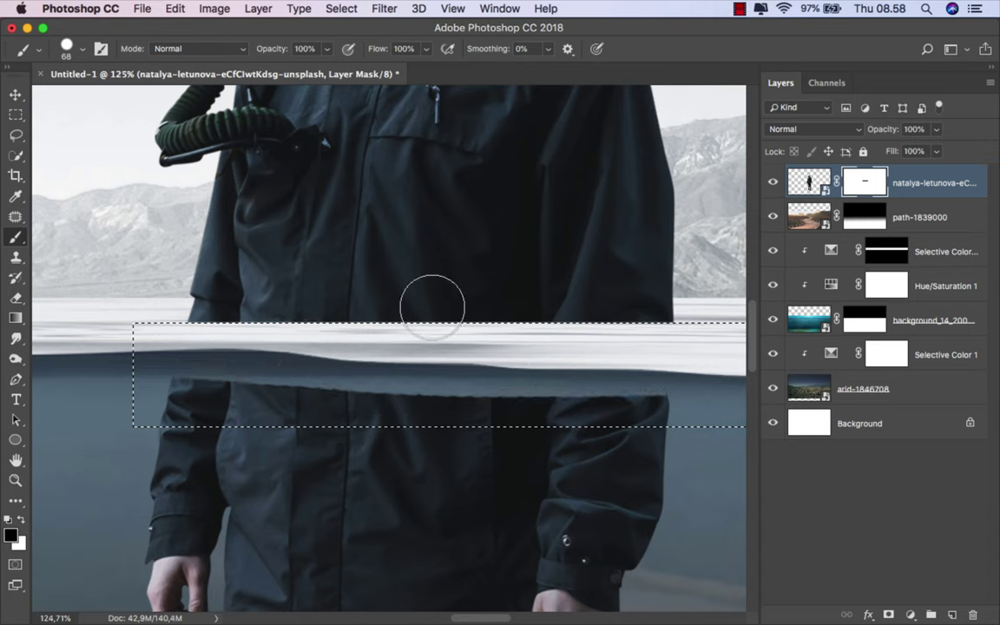
Step: Paint the jacket back over the grey band with an 18 px, 78% hardness white brush
right_click(432, 307)
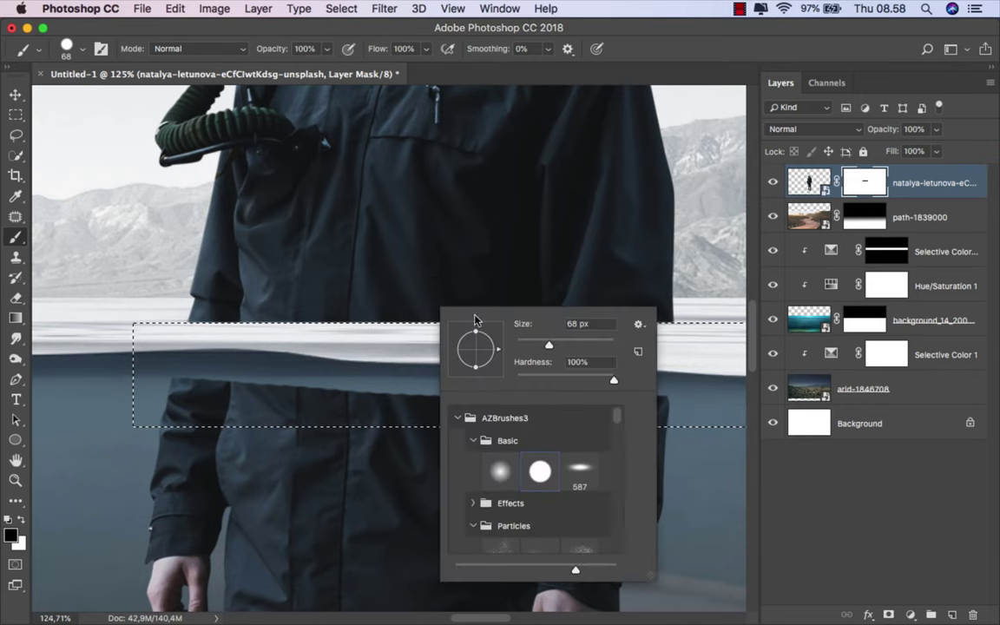
drag(613, 380, 592, 379)
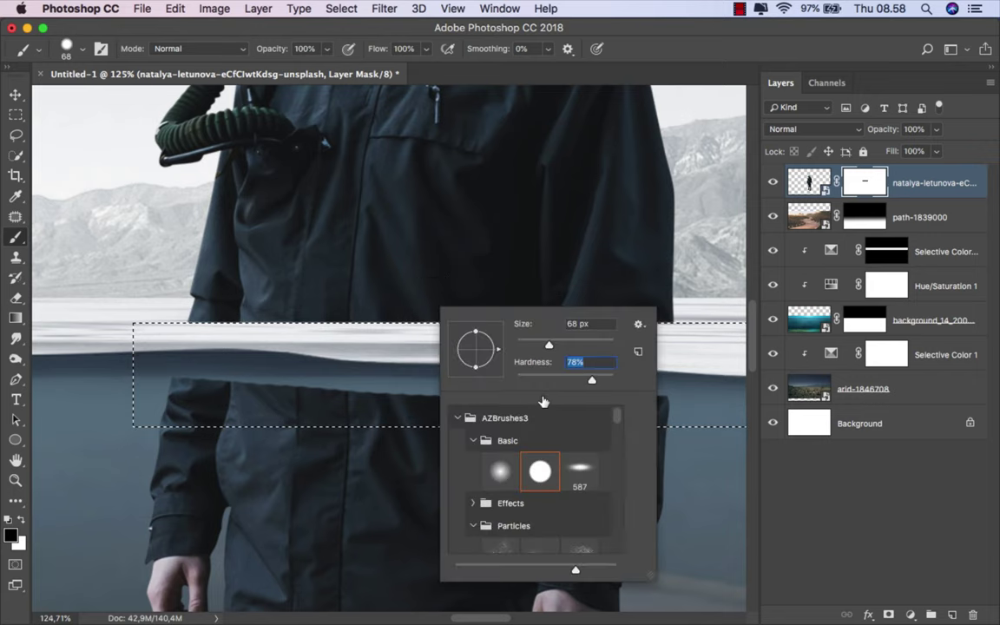
click(20, 522)
scroll(681, 390, up, 3)
mouse_move(679, 395)
mouse_down()
mouse_move(625, 388)
mouse_move(665, 384)
mouse_move(194, 369)
mouse_move(75, 352)
mouse_move(464, 368)
mouse_up()
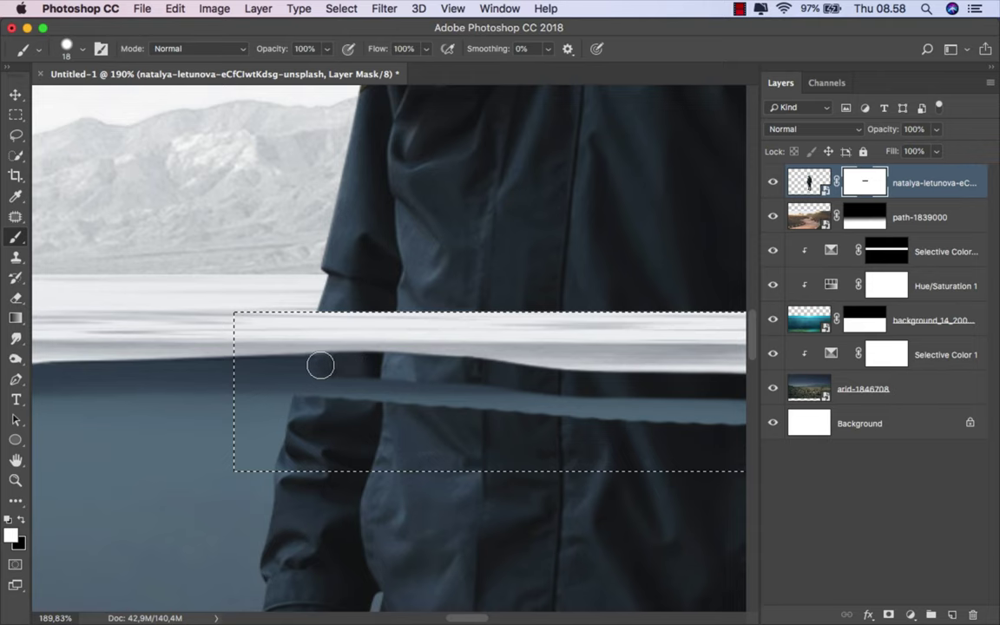
mouse_move(320, 365)
mouse_down()
mouse_move(290, 364)
mouse_move(360, 366)
mouse_up()
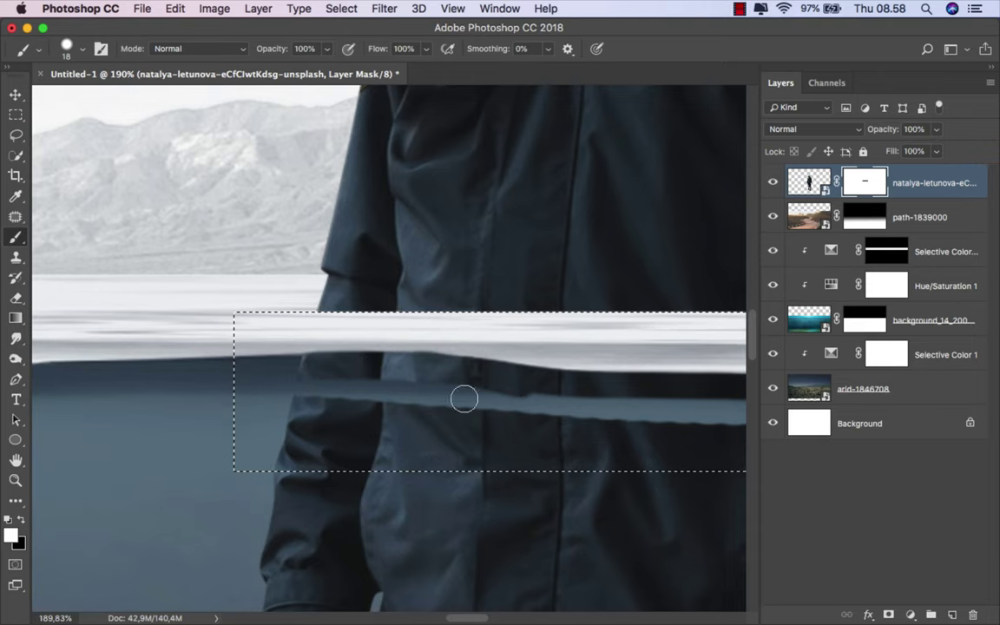
scroll(290, 396, down, 2)
mouse_move(290, 395)
mouse_down()
mouse_move(622, 408)
mouse_move(227, 415)
mouse_move(415, 419)
mouse_up()
Step: Fit the image on screen and deselect the waterline band
scroll(415, 420, down, 1)
scroll(449, 422, down, 2)
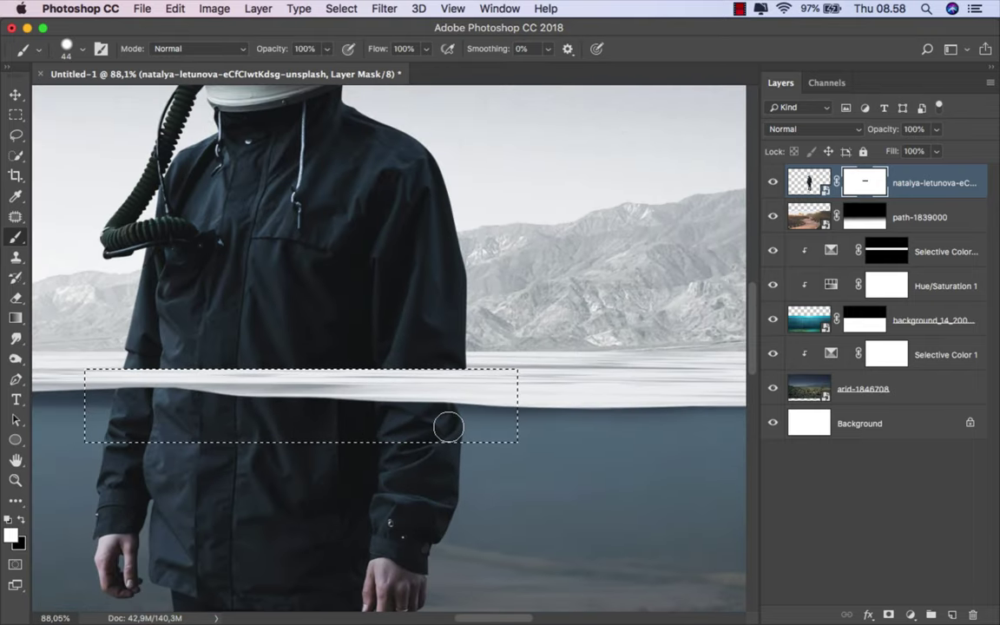
key(super+0)
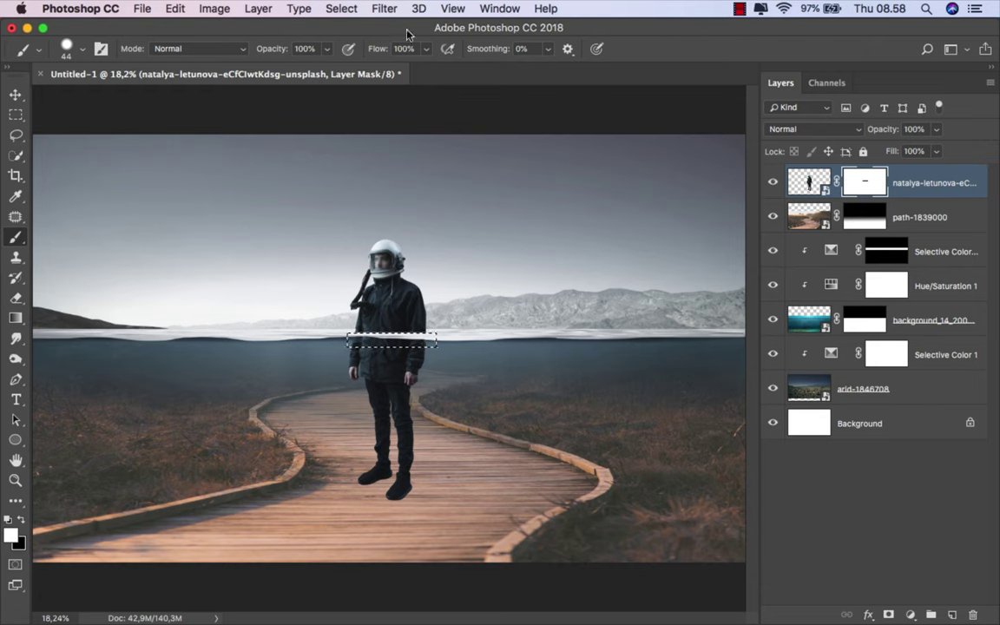
click(342, 8)
click(339, 40)
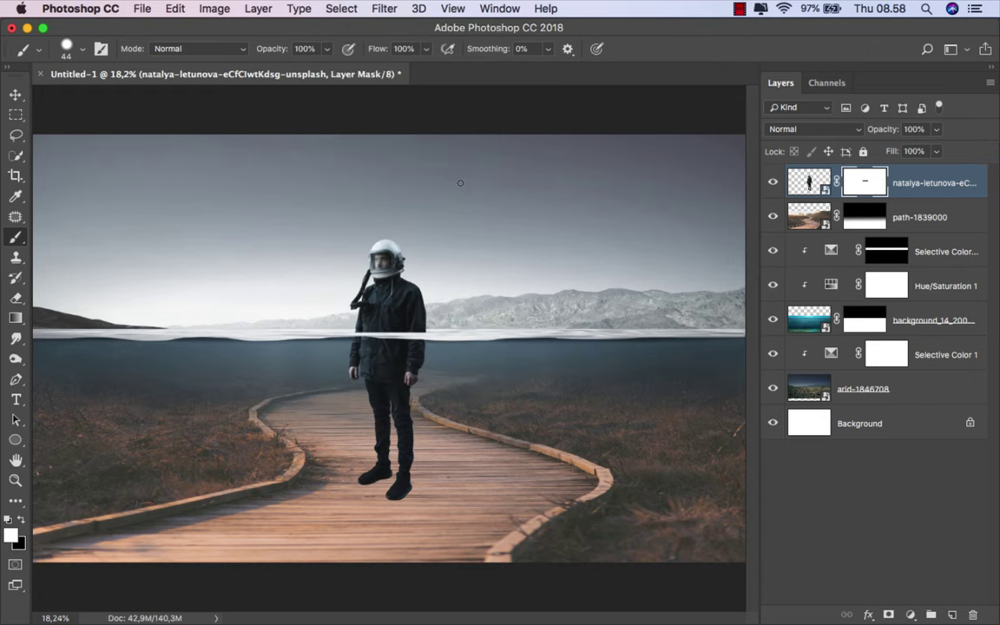
Step: Place the underwater PNG from Finder and move its layer below the man's layer
key(super+2)
key(v)
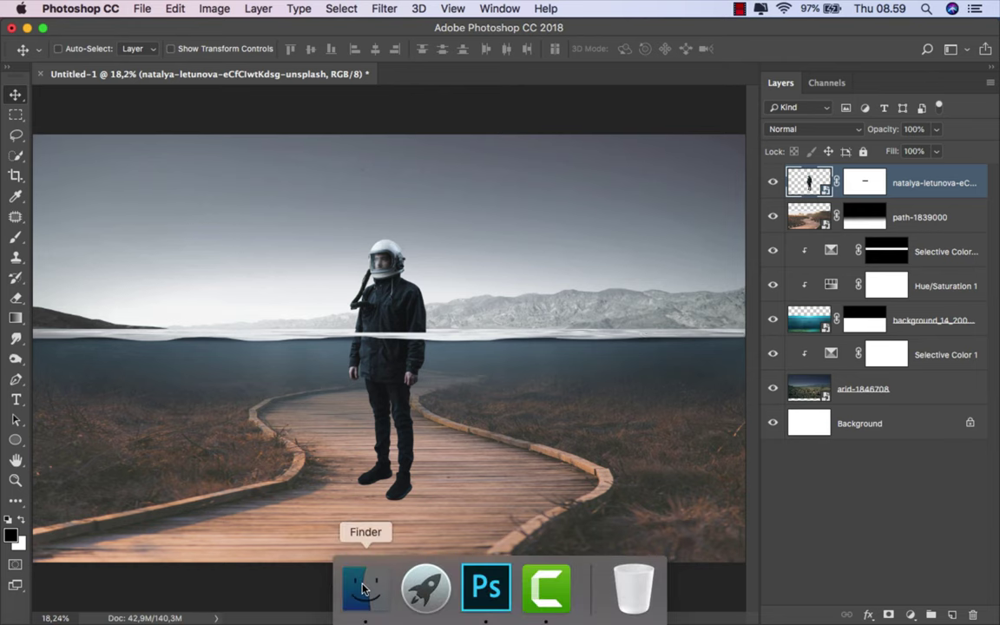
click(362, 585)
drag(271, 147, 397, 425)
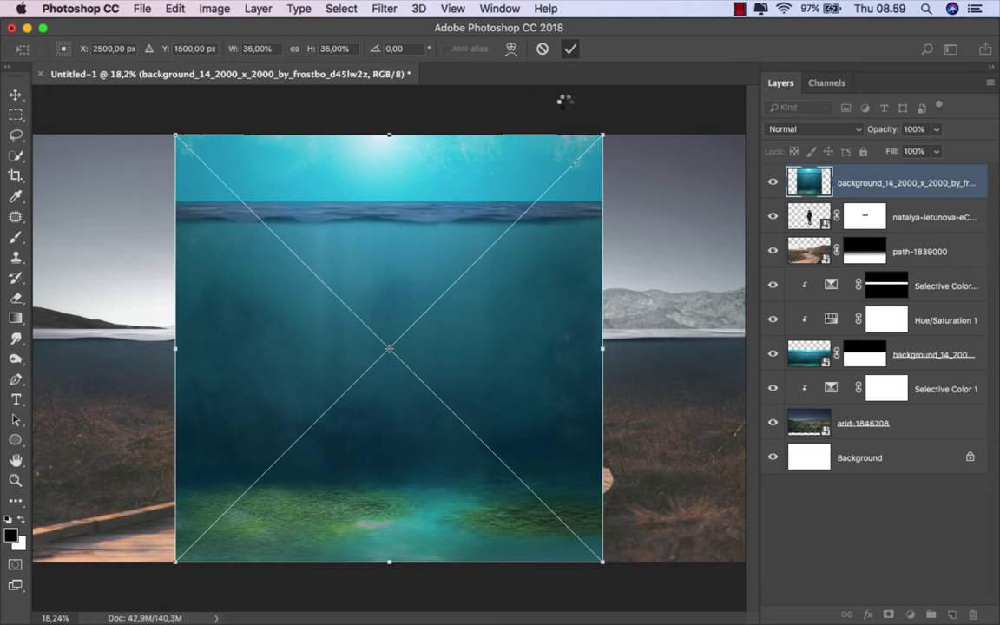
key(Return)
drag(890, 184, 890, 240)
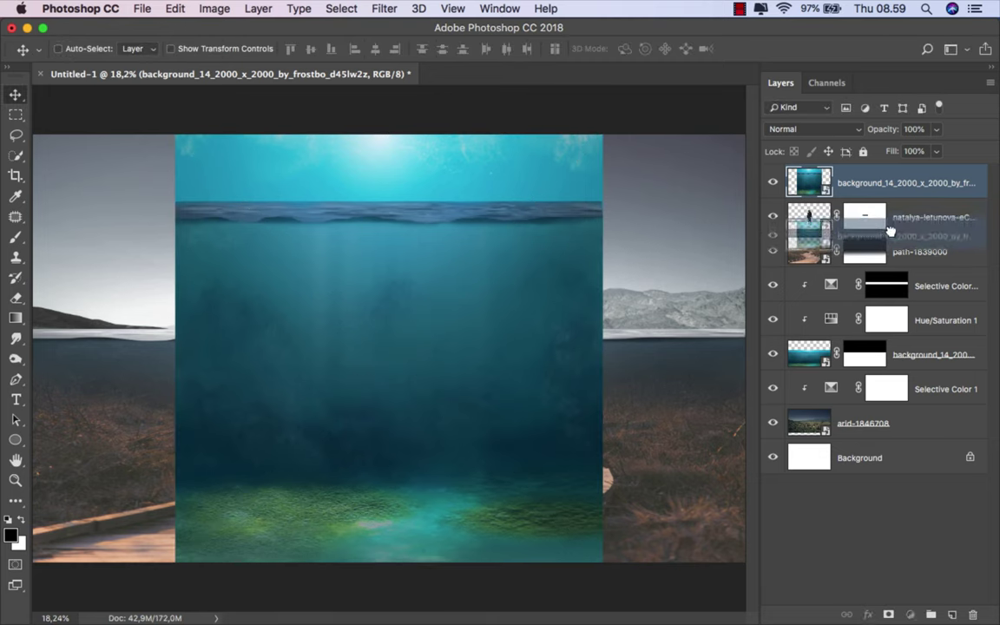
Step: Clip the underwater image to the path layer and enlarge it to fill the lower scene
right_click(897, 220)
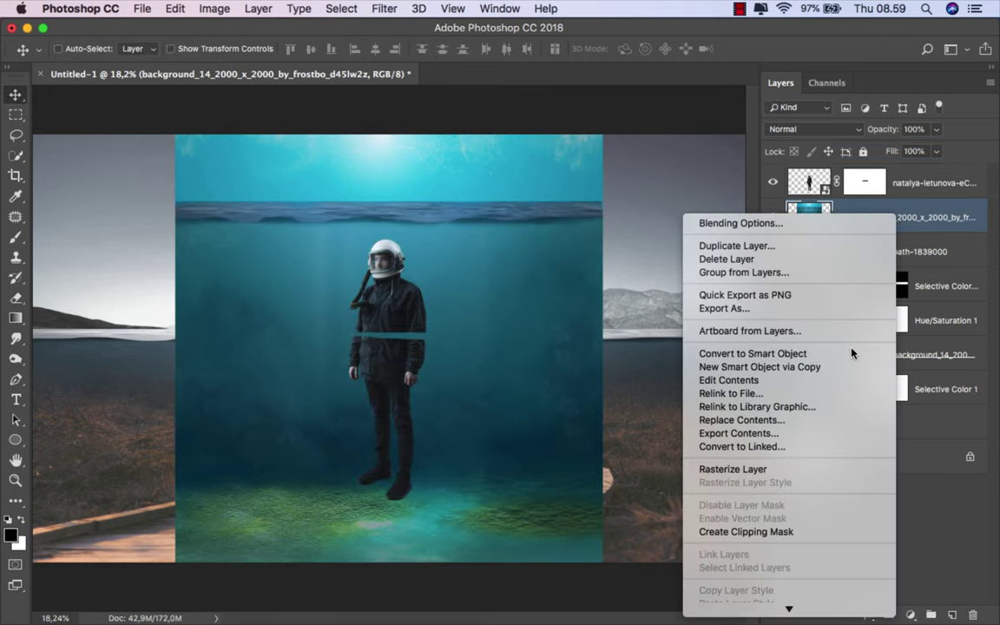
click(795, 532)
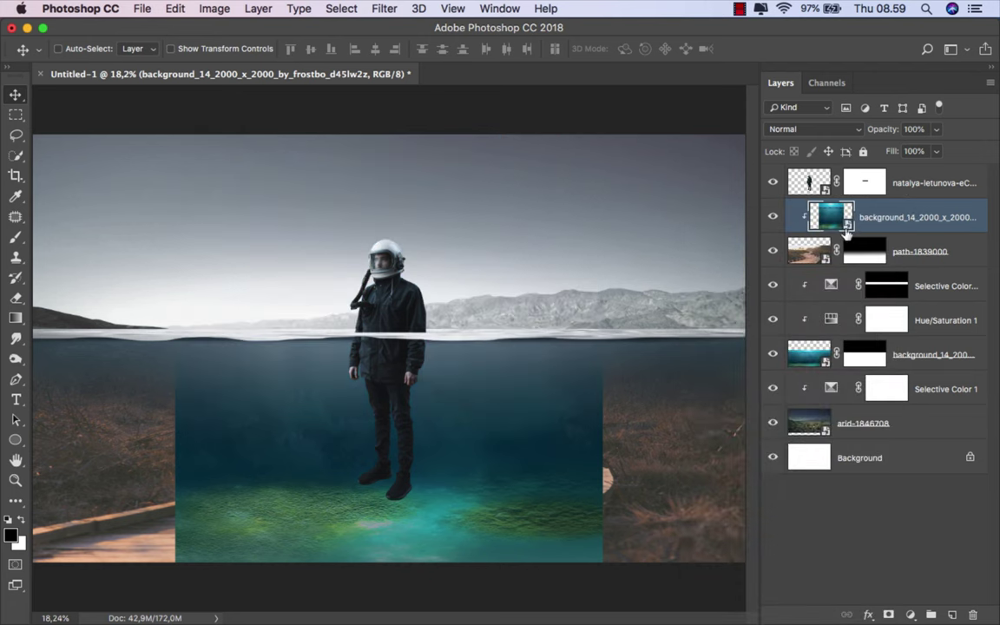
key(ctrl+t)
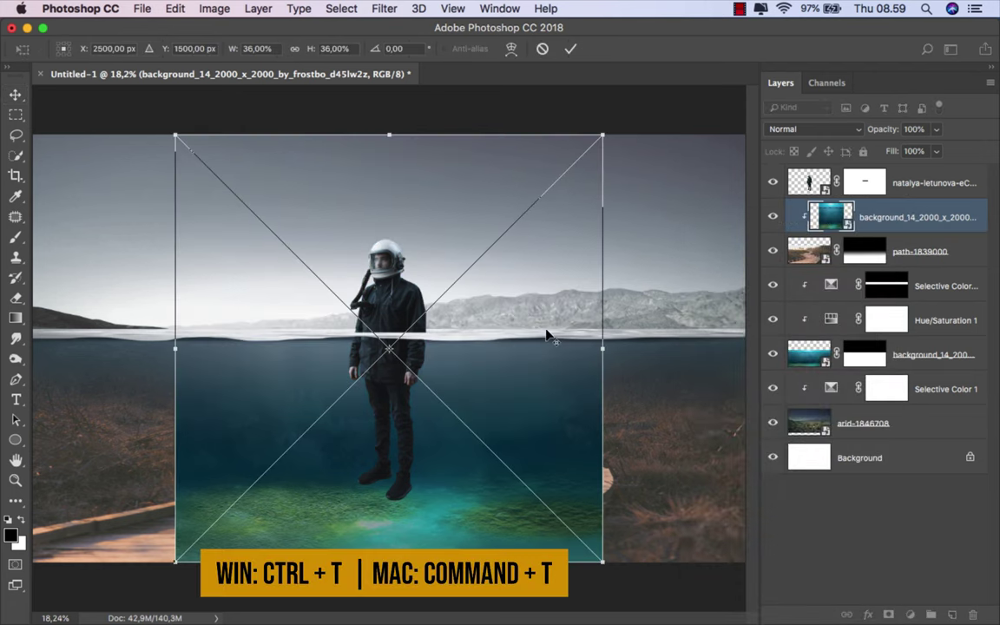
scroll(540, 331, down, 2)
scroll(540, 331, down, 1)
drag(550, 198, 654, 116)
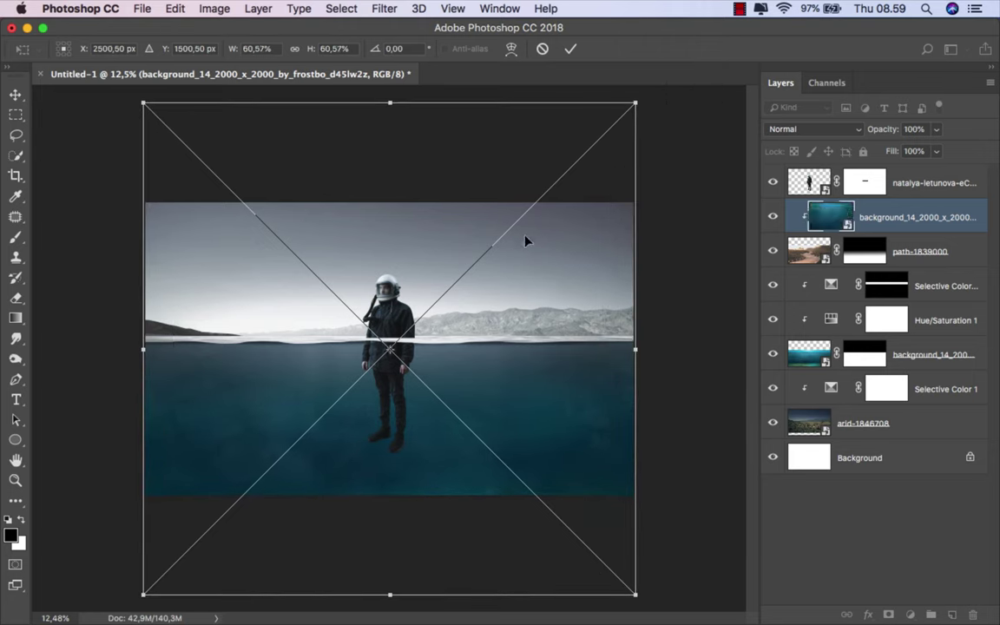
key(Return)
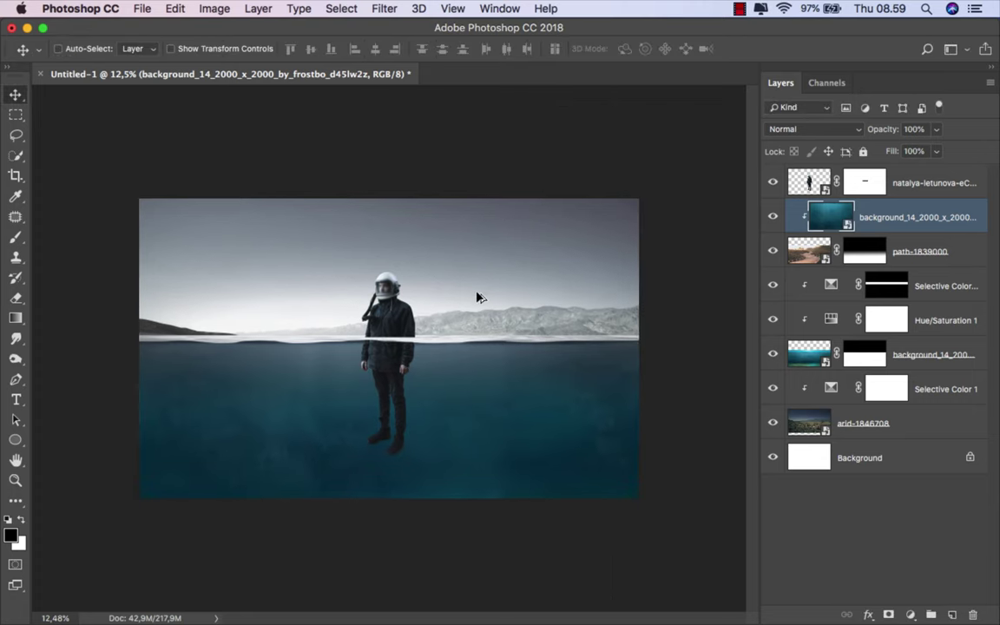
scroll(412, 257, up, 3)
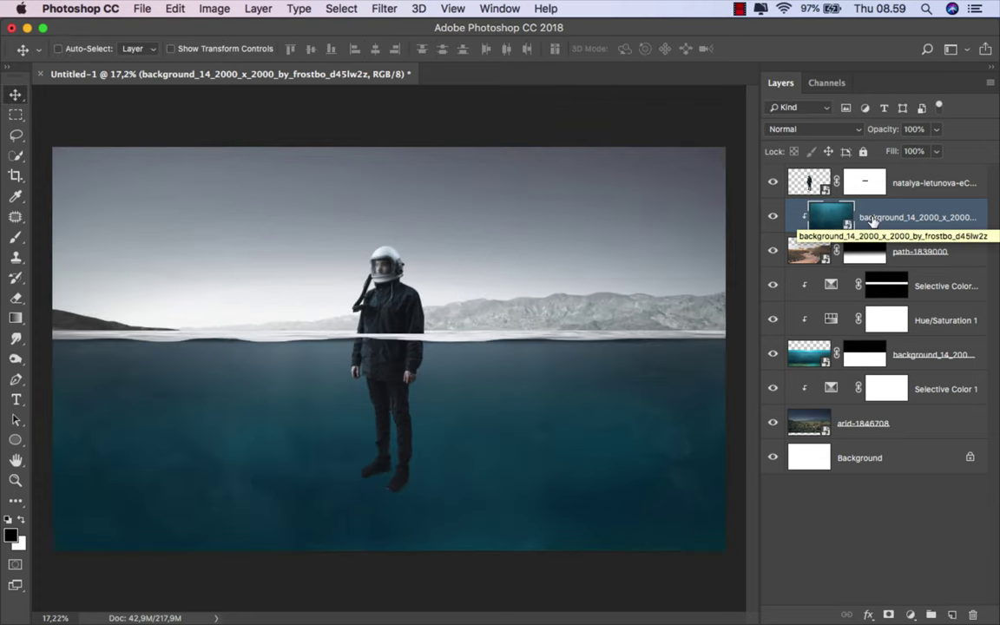
Step: Set the underwater layer's blend mode to Soft Light
click(817, 129)
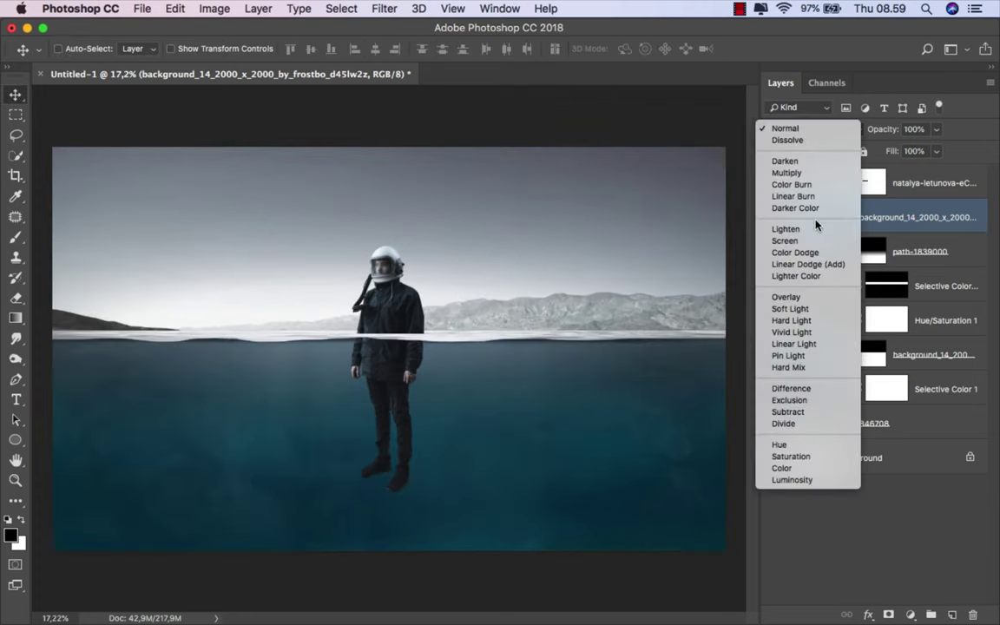
click(814, 308)
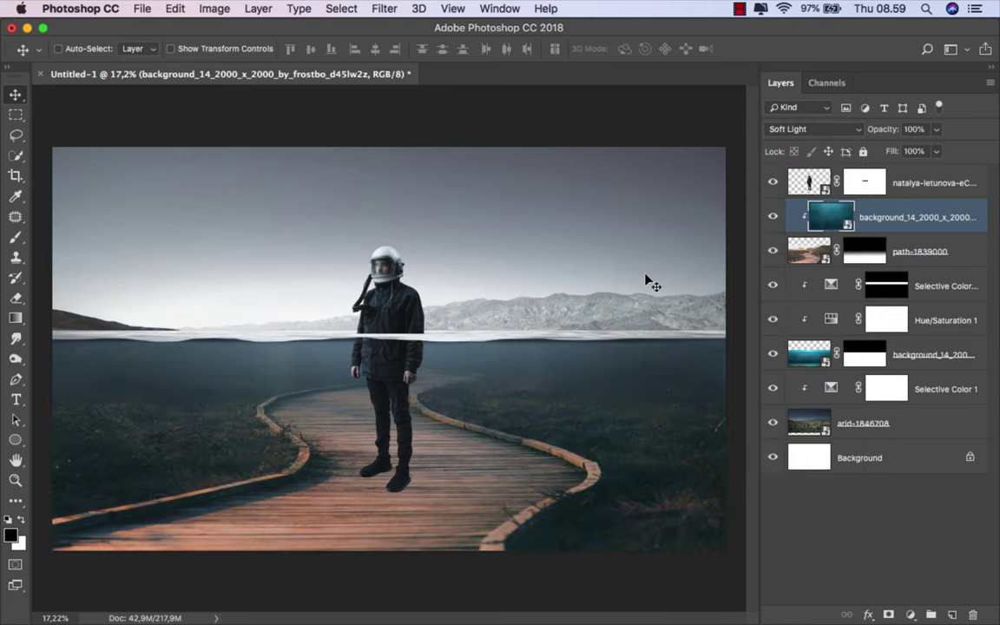
click(773, 217)
Step: Add a black Solid Color fill layer, clipped to the layer below, in Overlay mode
click(910, 615)
click(926, 320)
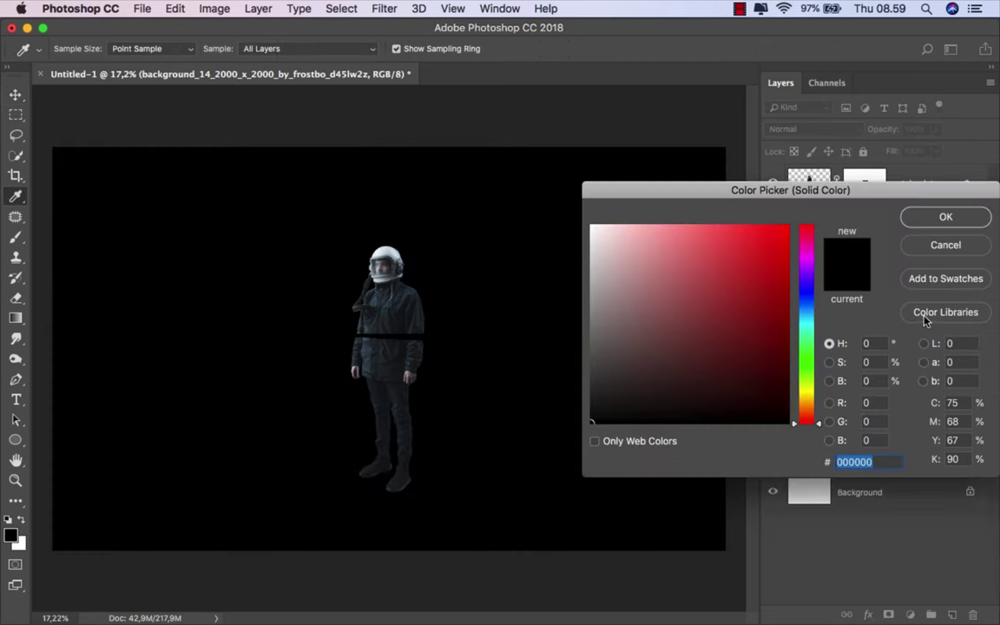
click(944, 218)
right_click(926, 217)
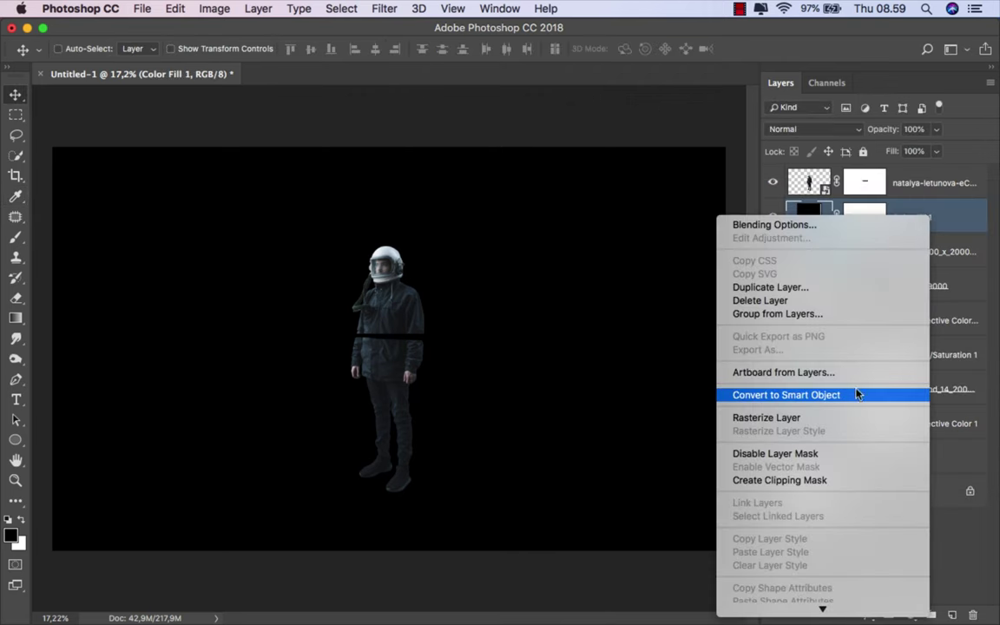
click(772, 479)
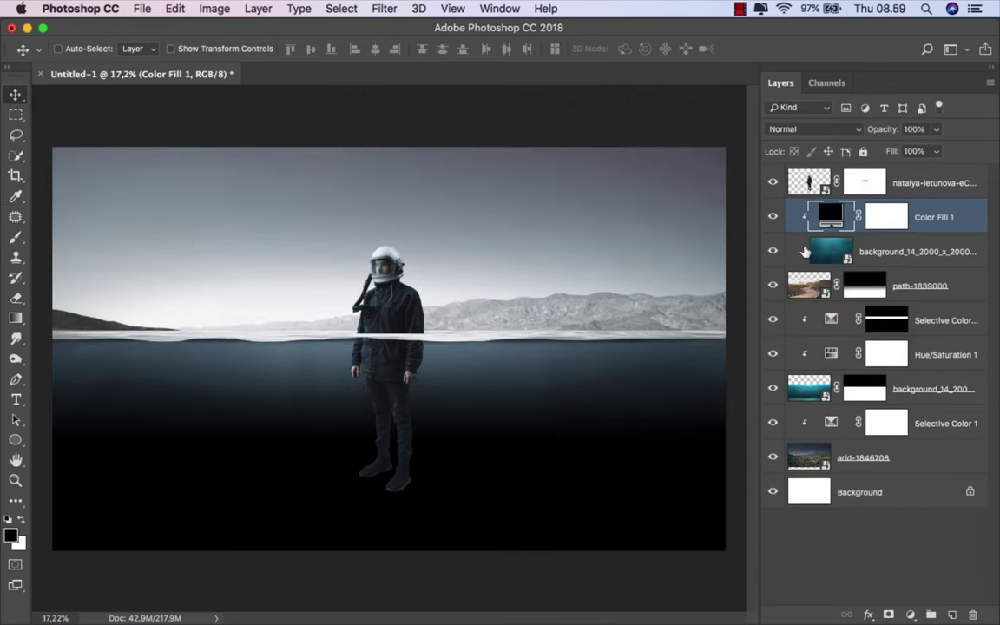
click(820, 129)
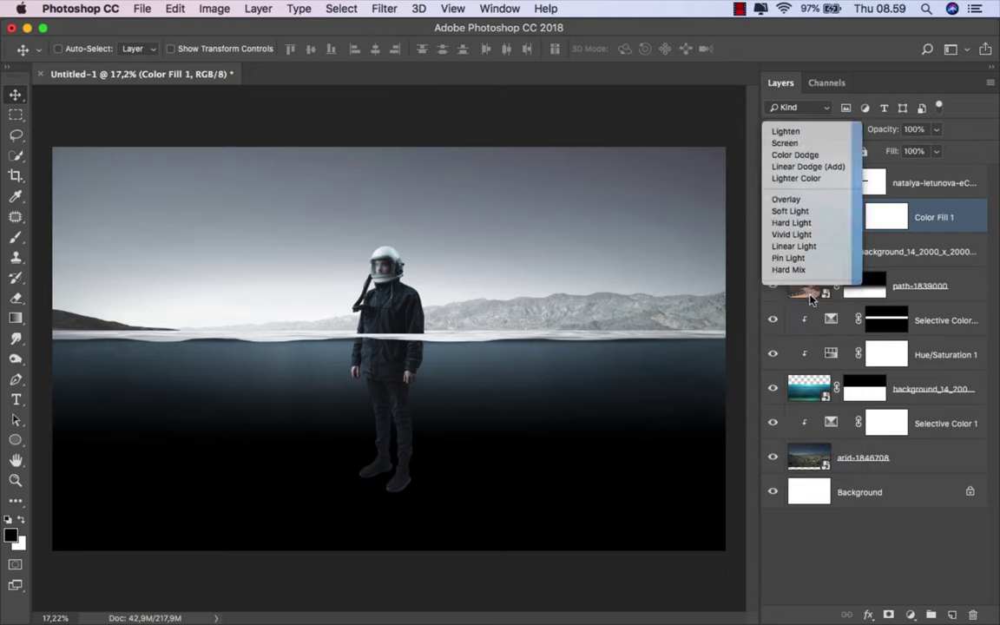
key(shift+alt+o)
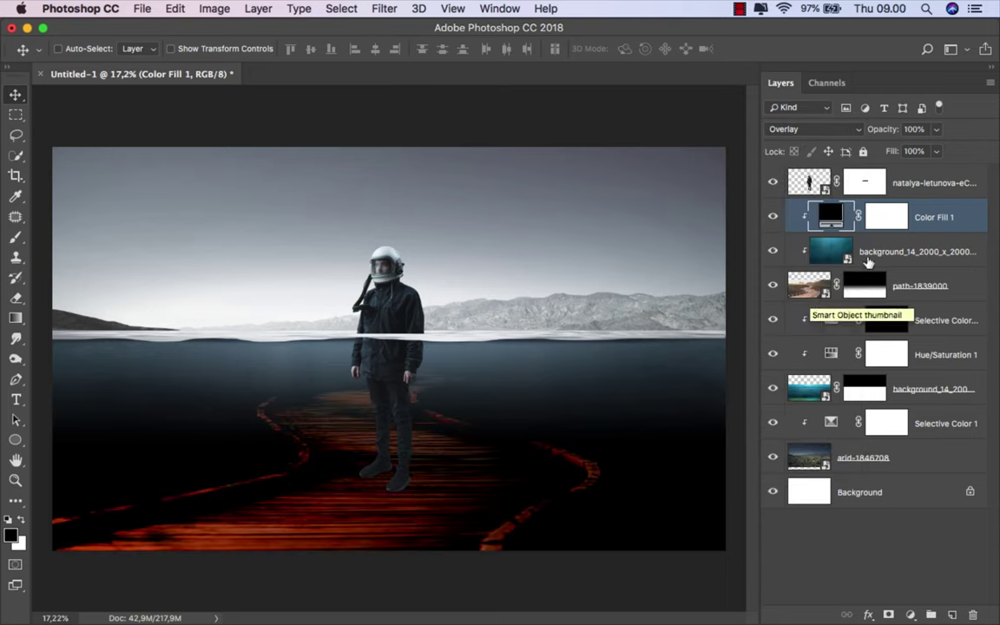
right_click(920, 216)
key(Escape)
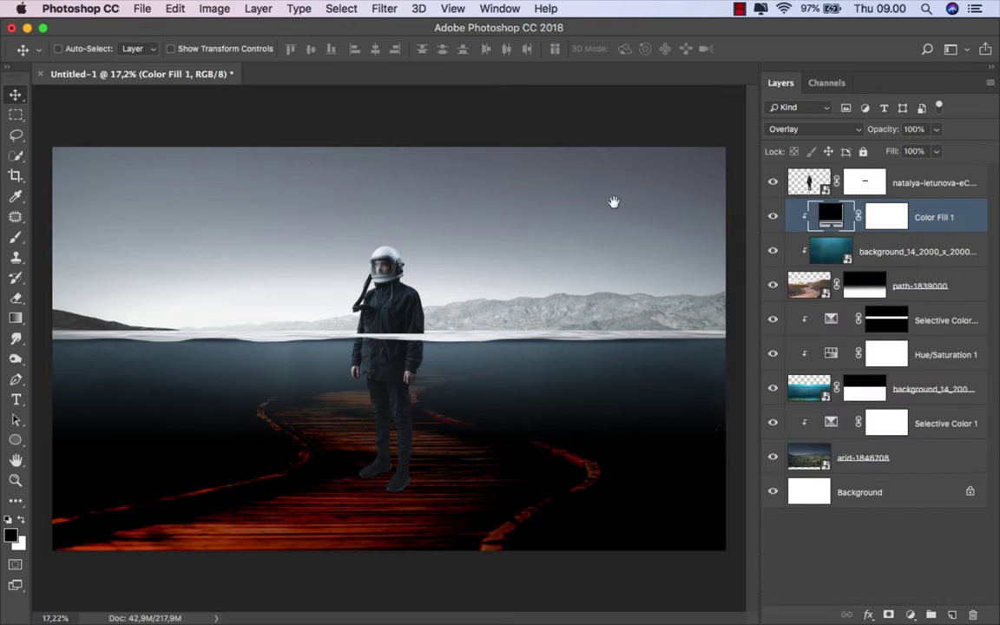
Step: Split the Underlying Layer black slider to 102 in the fill's Blending Options
drag(324, 103, 550, 121)
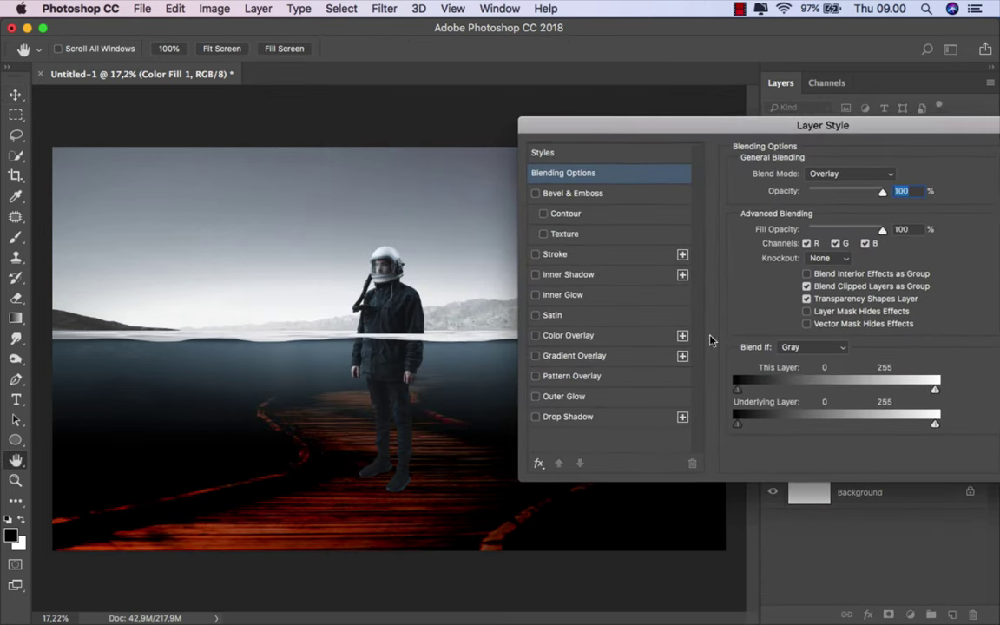
drag(738, 425, 955, 417)
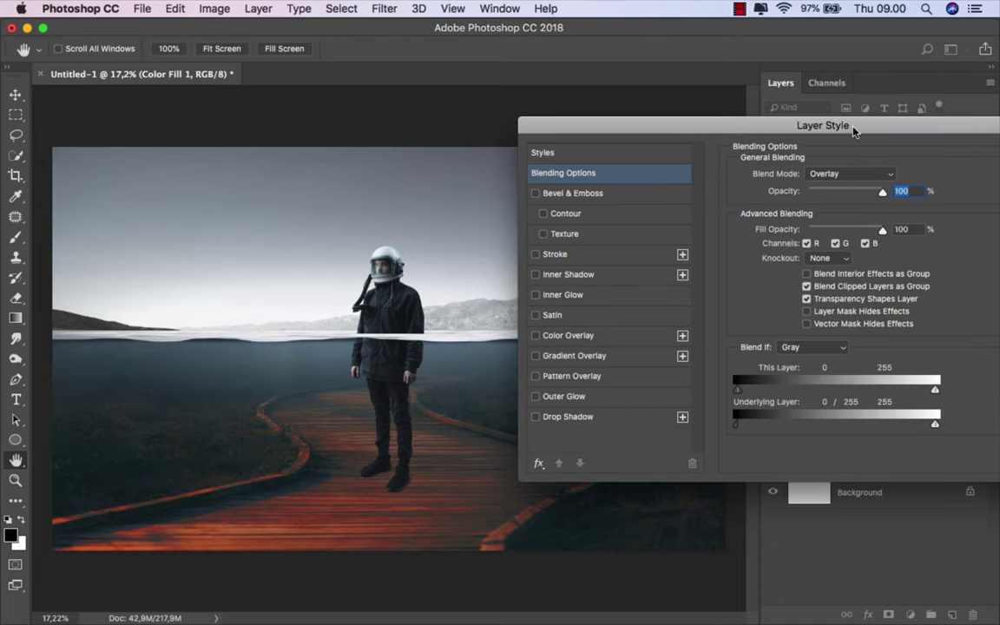
drag(854, 130, 685, 136)
click(903, 159)
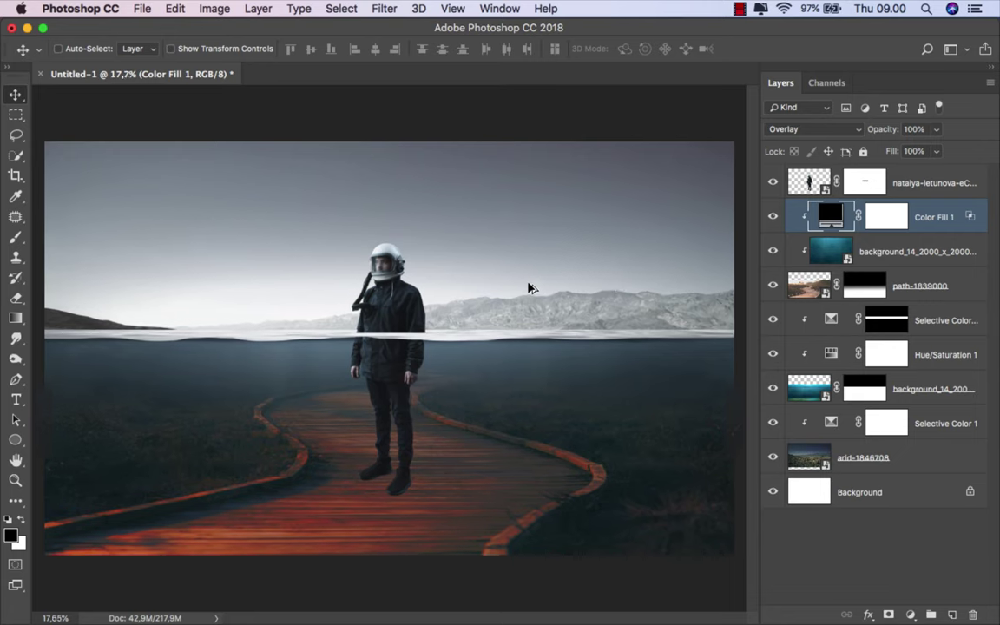
click(771, 219)
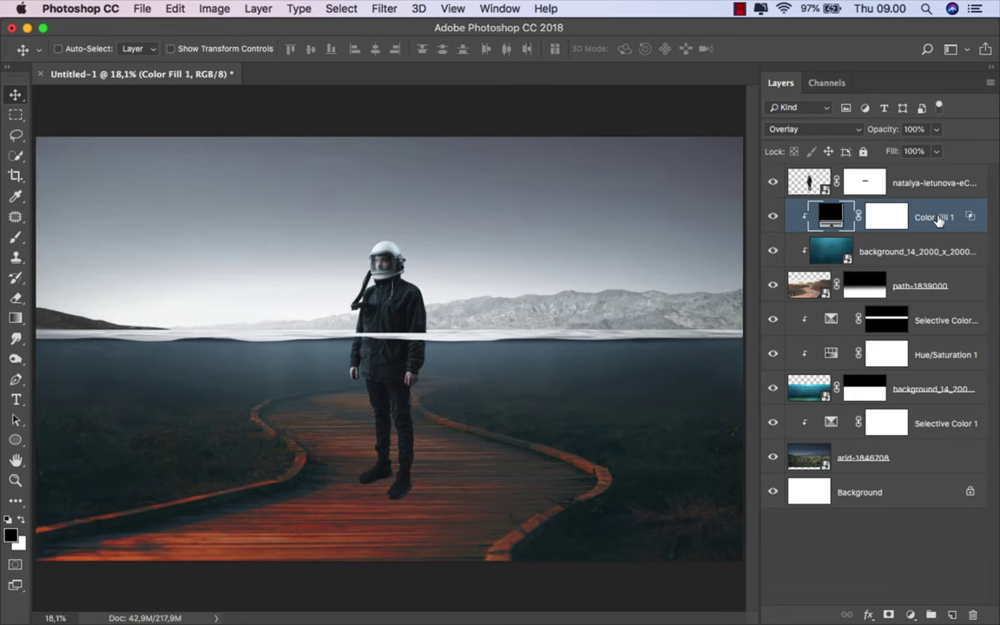
Step: Add a clipped Hue/Saturation adjustment with Saturation -15 above the fill
click(910, 615)
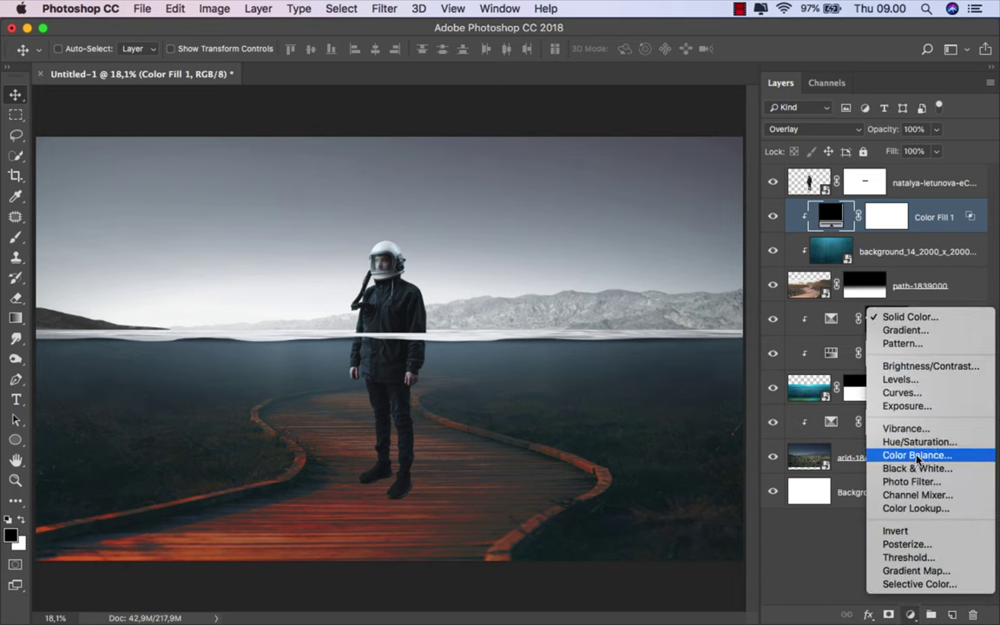
click(821, 440)
click(647, 534)
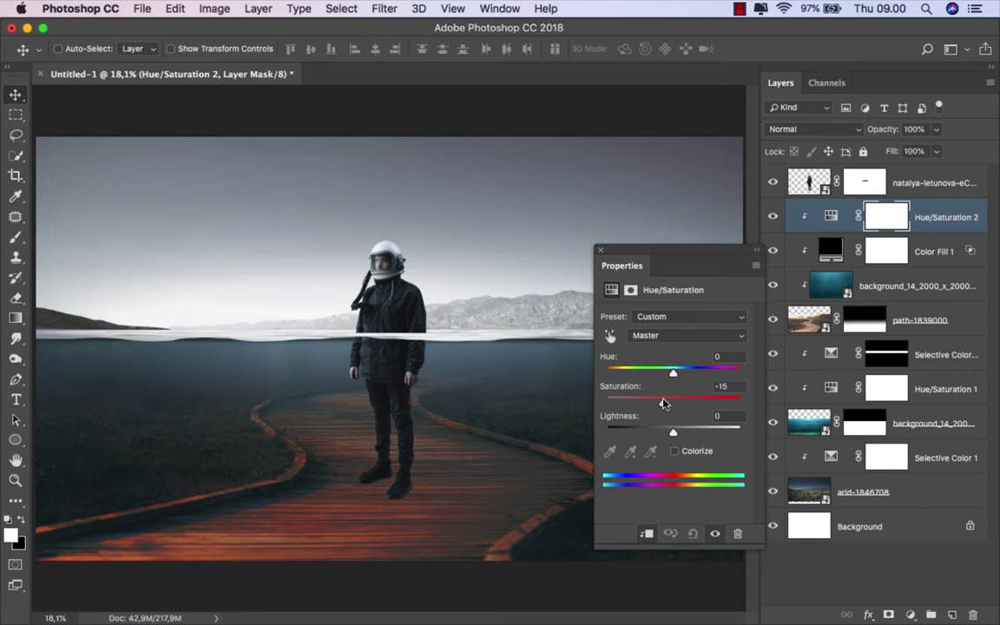
click(600, 250)
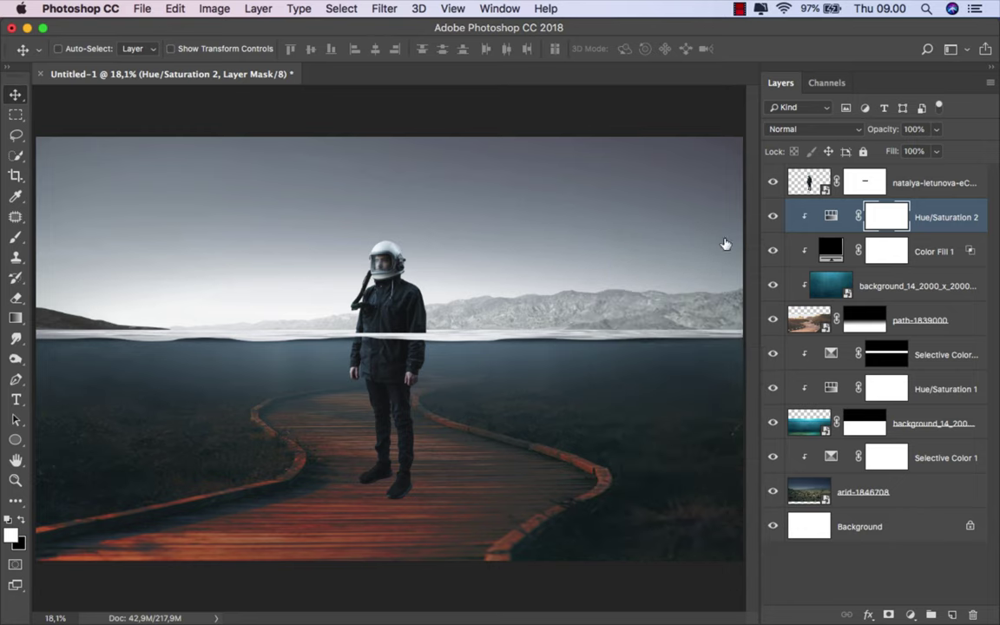
click(923, 213)
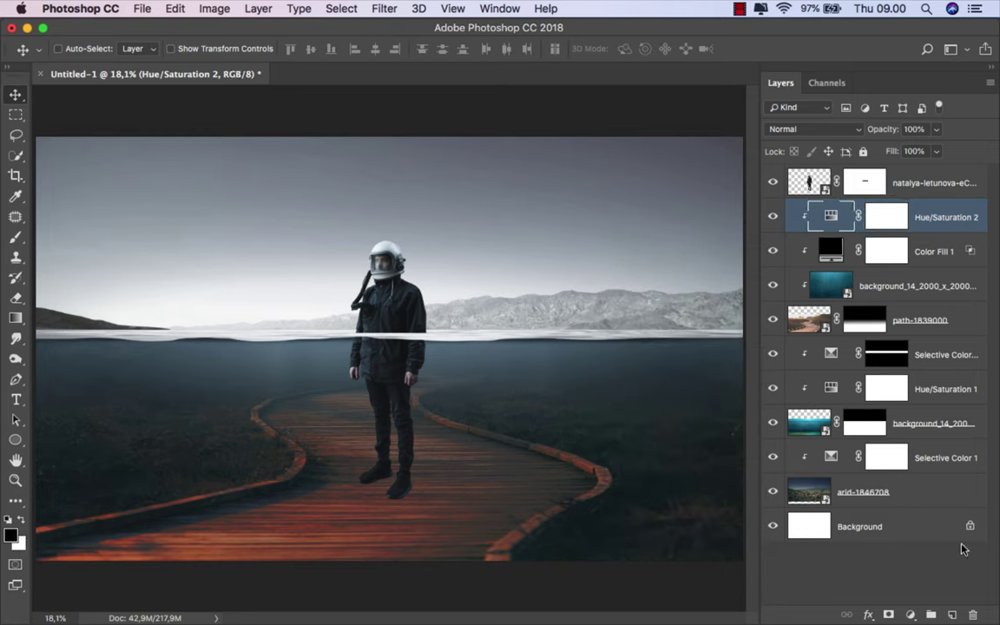
Step: Create a new empty layer named 'shadow' above the adjustments
click(952, 615)
double_click(853, 218)
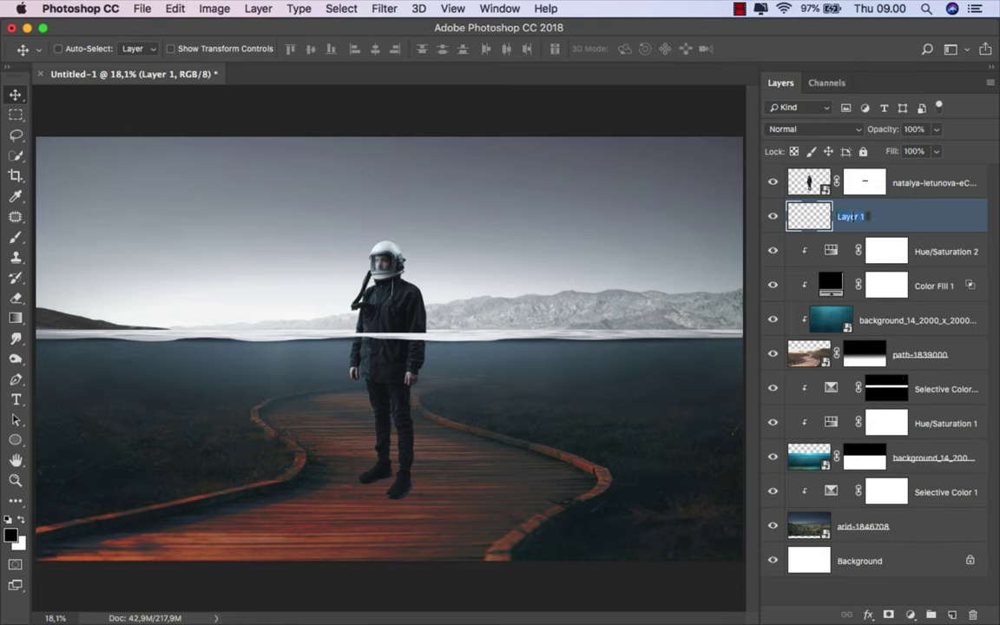
text(shadow)
key(Return)
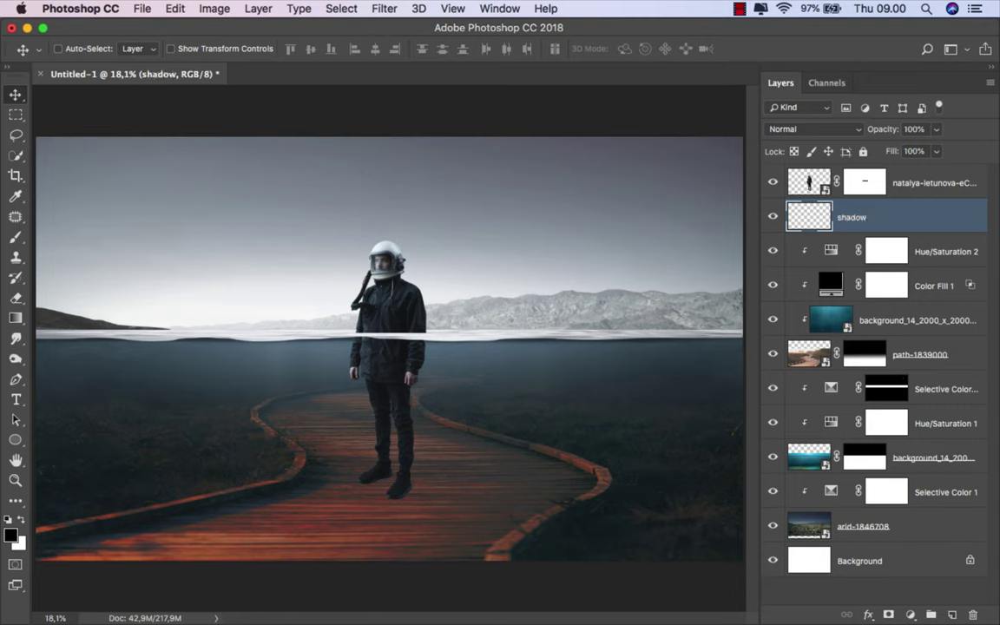
Step: Zoom in on the man's feet and choose a soft round black brush
drag(16, 237, 70, 217)
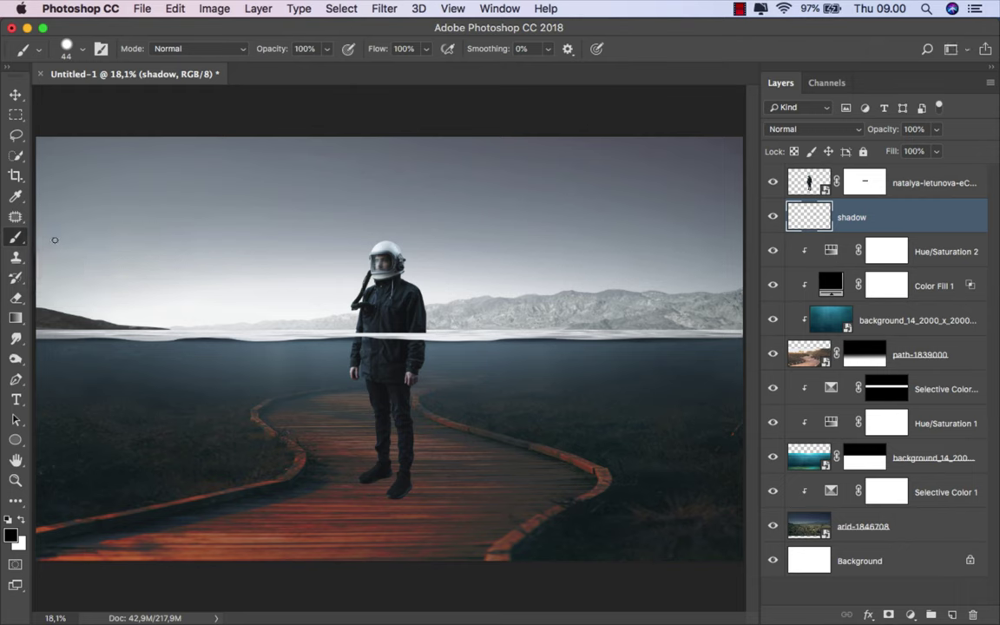
scroll(365, 488, up, 5)
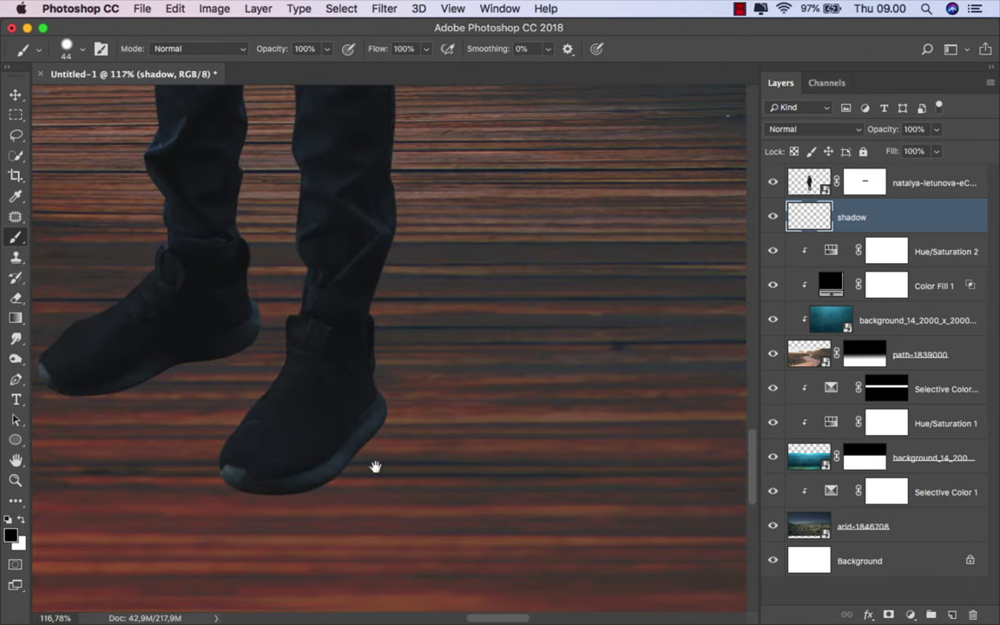
mouse_move(375, 466)
mouse_down()
mouse_move(338, 418)
mouse_move(295, 408)
mouse_up()
scroll(300, 417, down, 1)
right_click(300, 417)
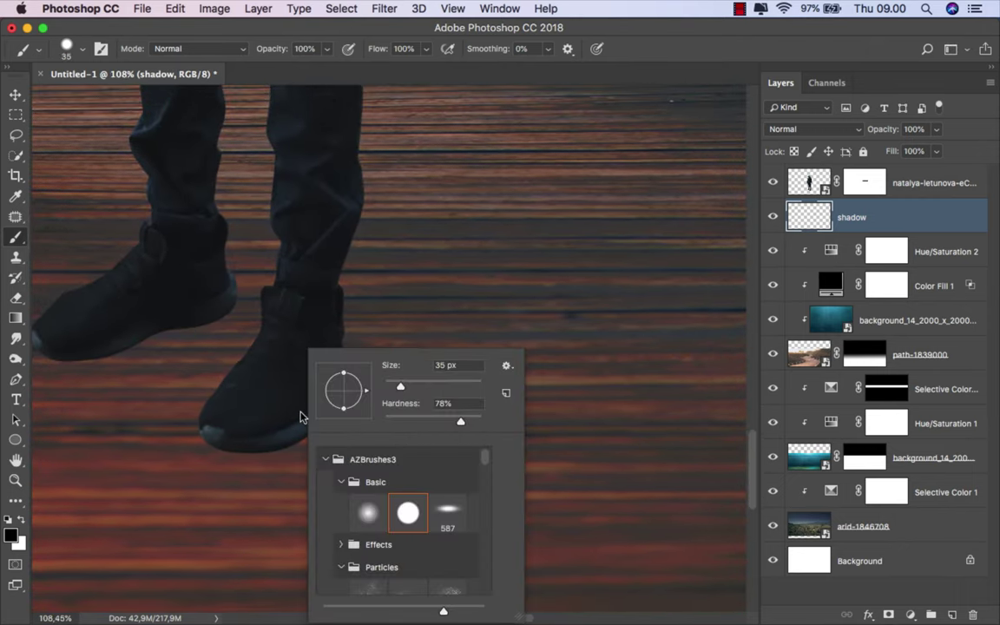
double_click(370, 510)
Step: Paint a solid dark shadow trailing right from the shoes across the boardwalk
scroll(246, 425, down, 2)
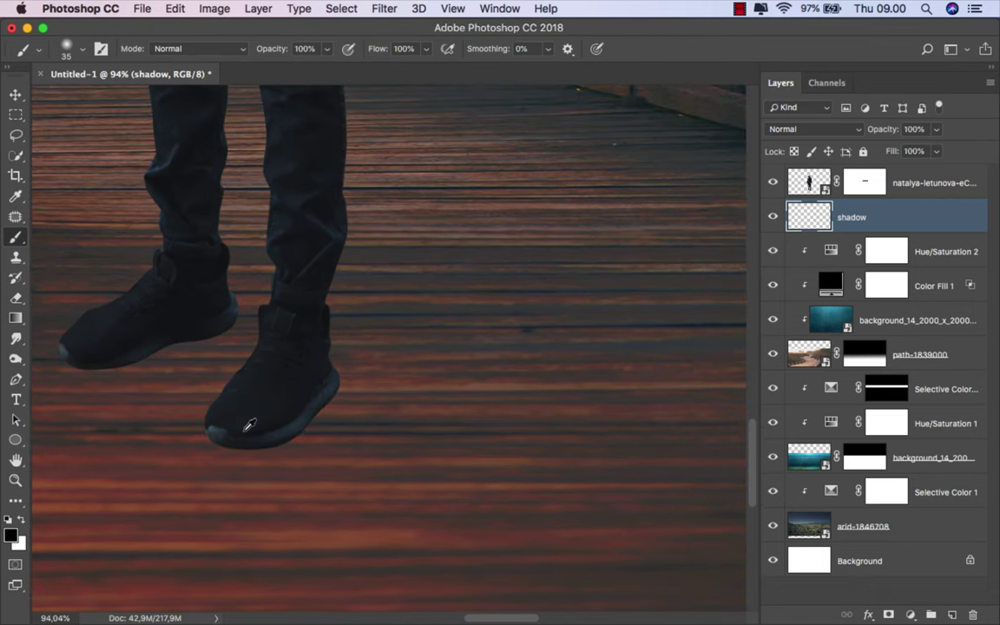
drag(259, 438, 527, 450)
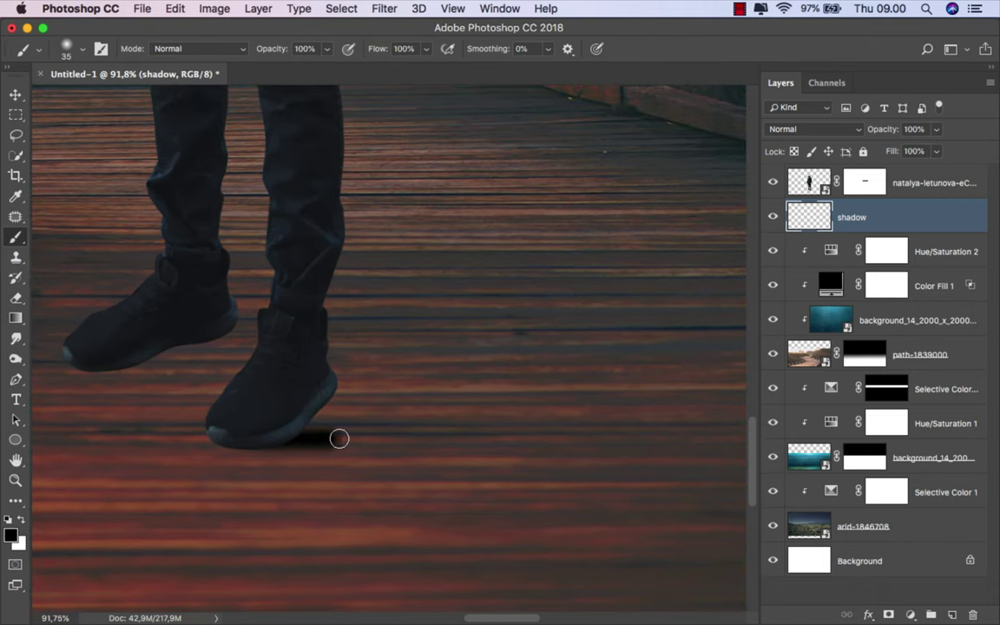
drag(334, 393, 384, 398)
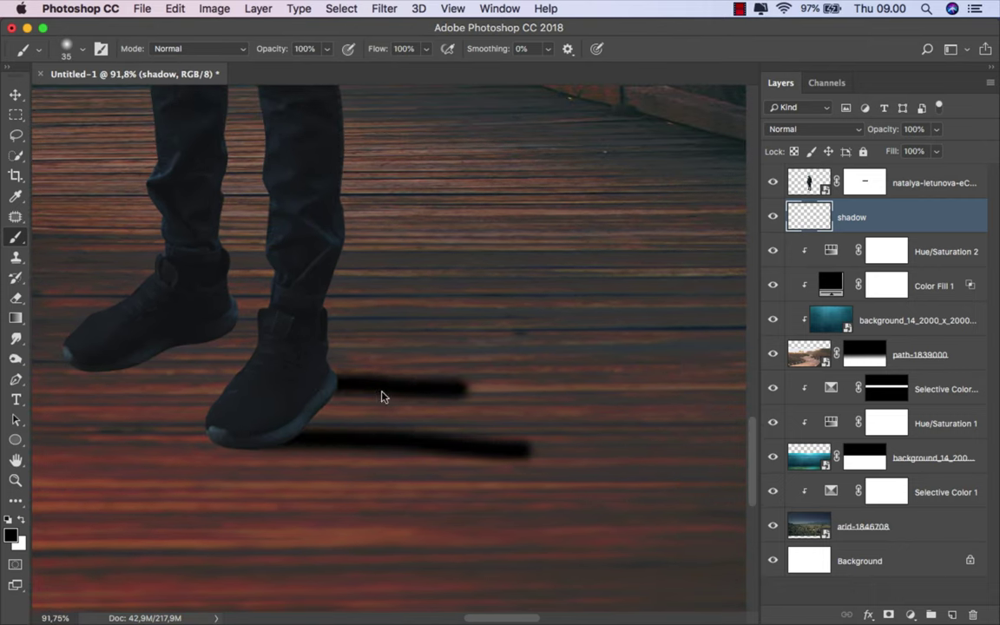
key(bracketright)
key(bracketright)
drag(293, 398, 402, 403)
mouse_move(310, 417)
mouse_down()
mouse_move(489, 425)
mouse_move(351, 402)
mouse_move(511, 389)
mouse_move(489, 402)
mouse_up()
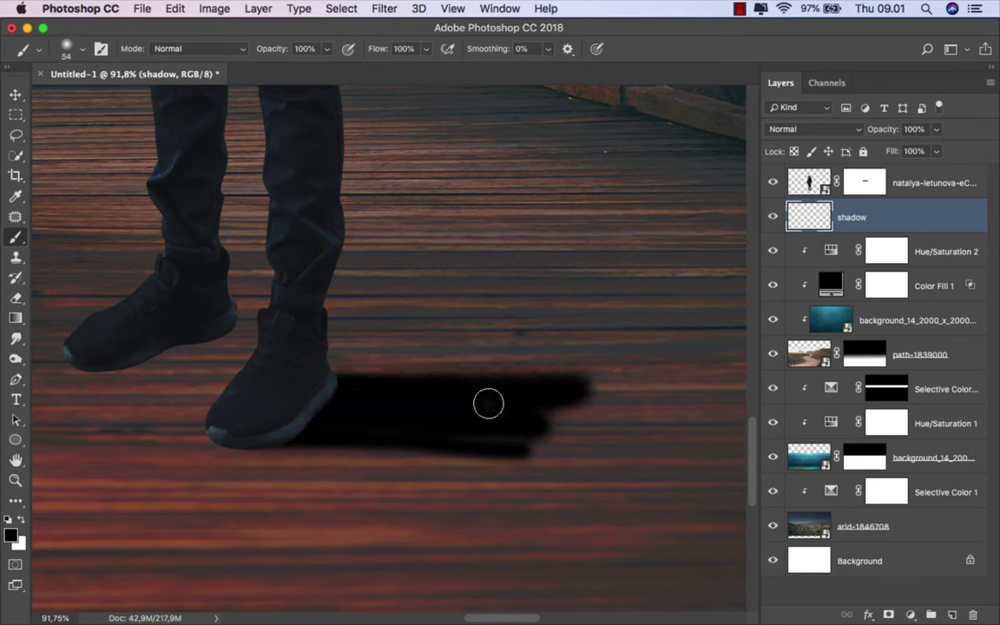
mouse_move(259, 428)
mouse_down()
mouse_move(525, 440)
mouse_move(503, 431)
mouse_move(558, 403)
mouse_up()
scroll(481, 417, down, 3)
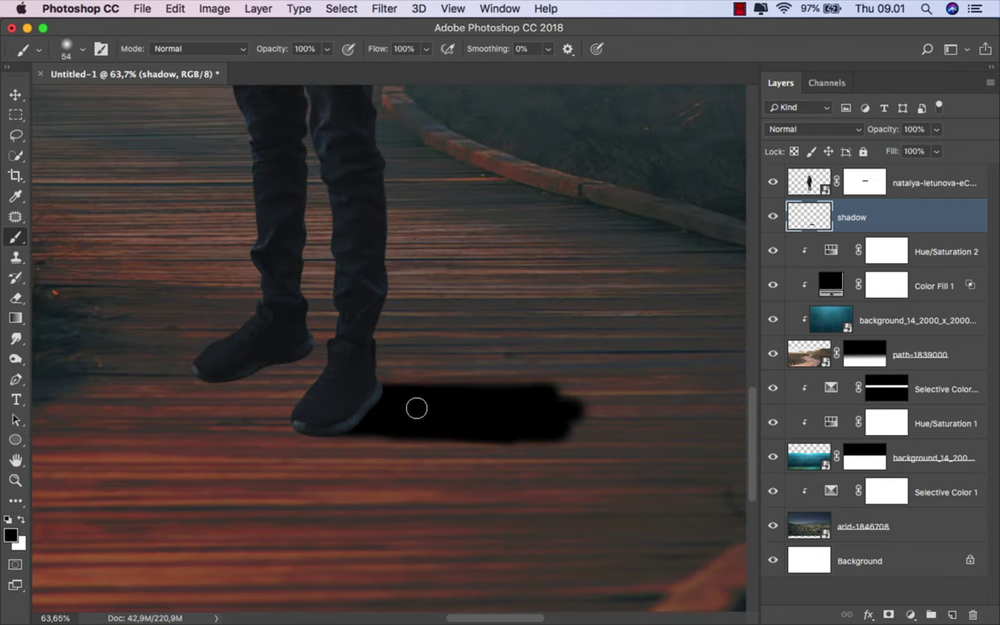
Step: Fade the shadow's far right end with a small 10% opacity eraser
right_click(15, 297)
click(54, 293)
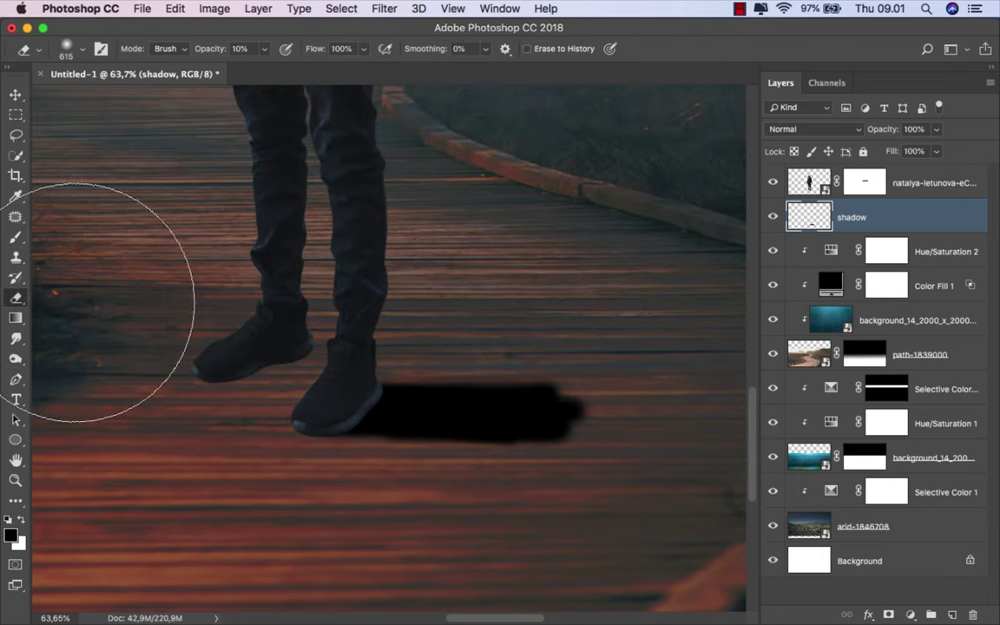
mouse_move(559, 406)
mouse_down()
mouse_move(529, 414)
mouse_move(570, 424)
mouse_move(571, 410)
mouse_move(482, 457)
mouse_move(469, 413)
mouse_move(580, 411)
mouse_move(523, 398)
mouse_move(446, 424)
mouse_move(433, 447)
mouse_up()
scroll(433, 446, down, 3)
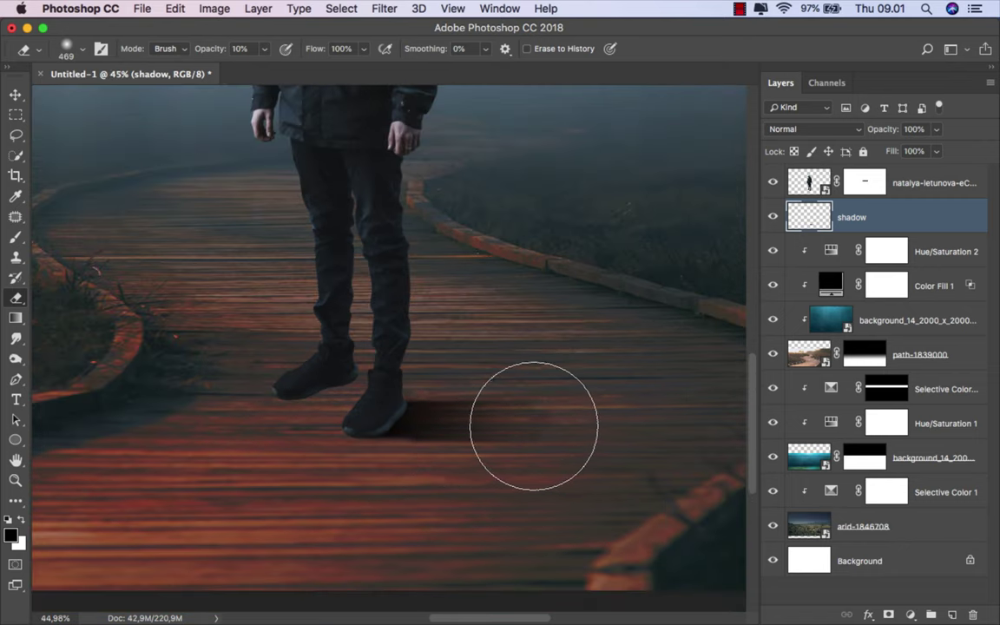
scroll(495, 454, up, 2)
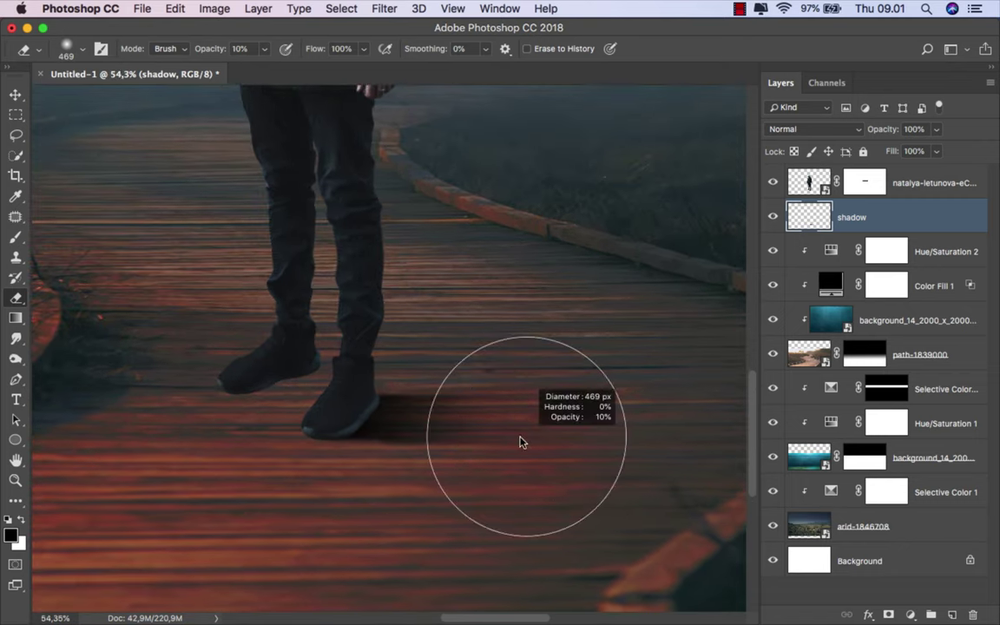
drag(520, 435, 399, 480)
drag(524, 458, 497, 458)
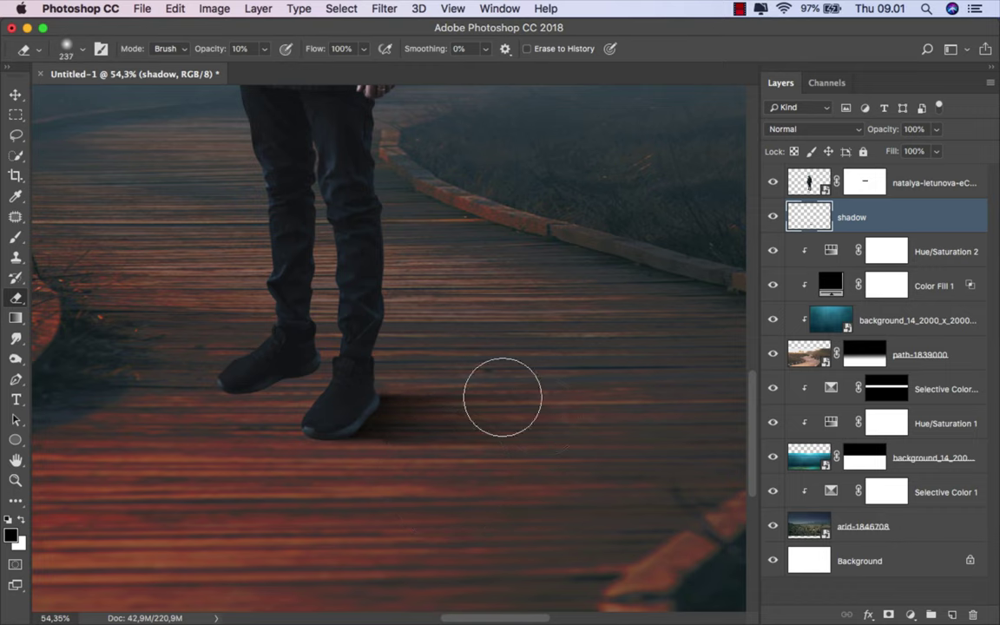
mouse_move(492, 380)
mouse_down()
mouse_move(468, 385)
mouse_move(565, 399)
mouse_up()
drag(423, 463, 392, 465)
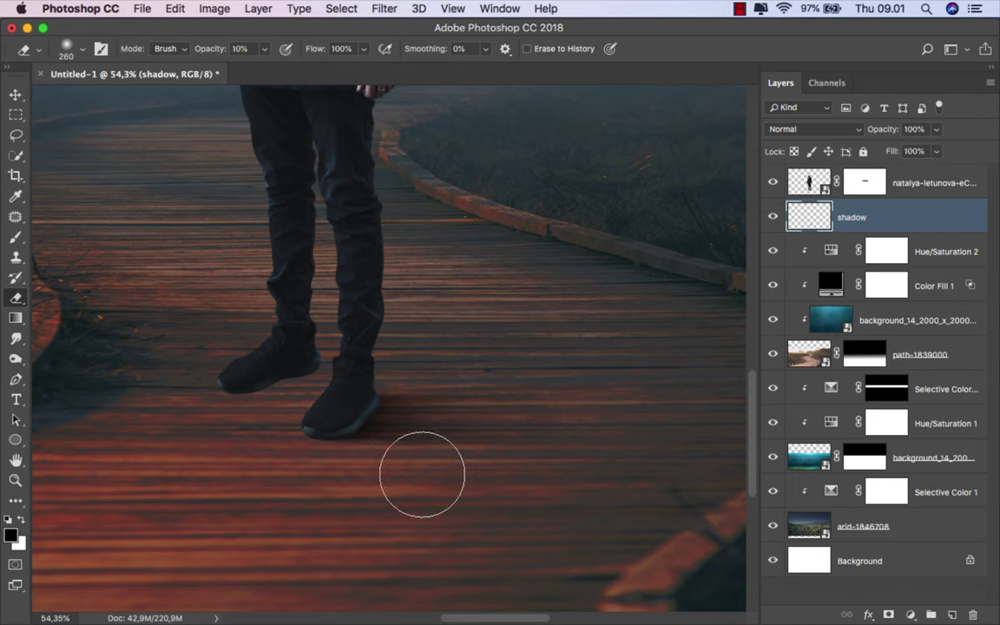
scroll(483, 394, down, 1)
scroll(496, 373, down, 2)
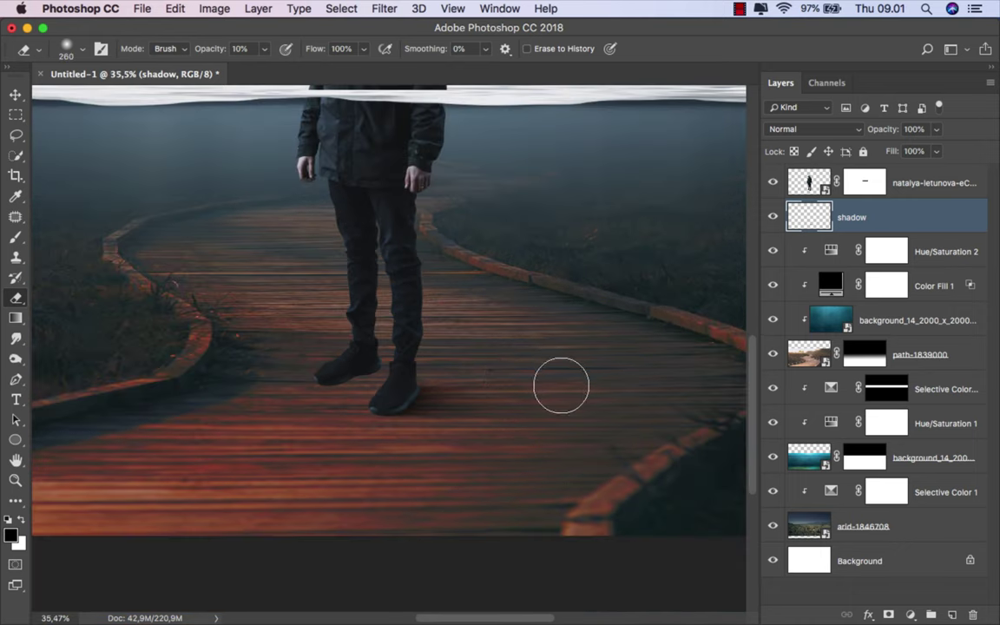
scroll(560, 388, up, 3)
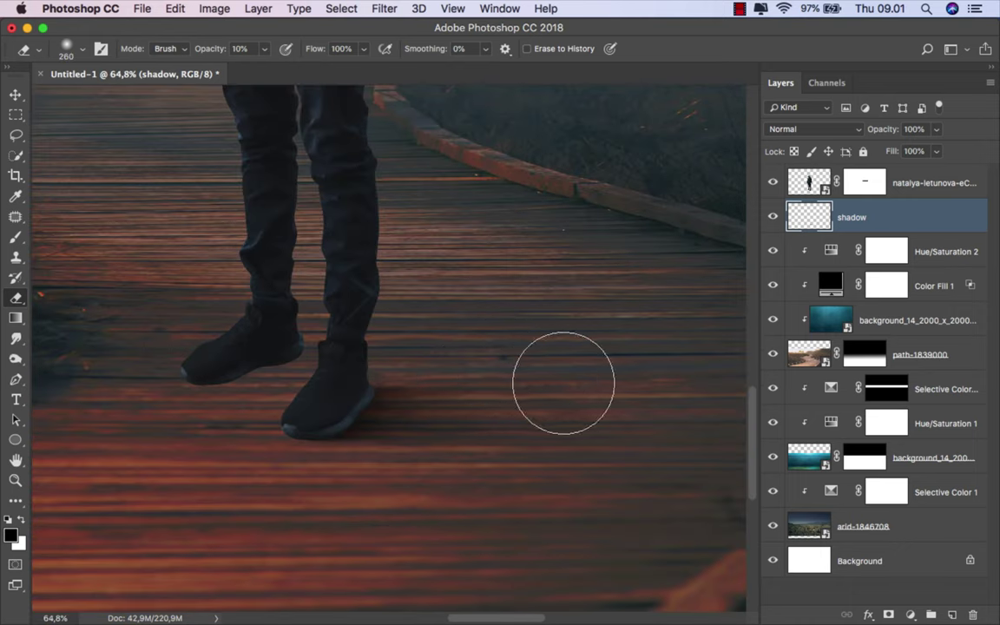
scroll(564, 380, left, 3)
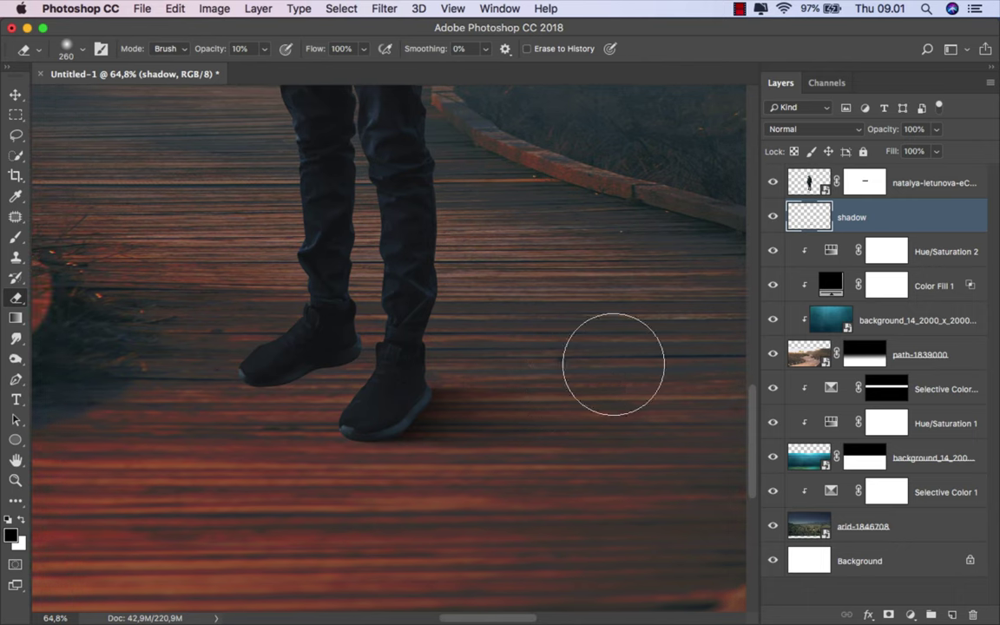
Step: Duplicate the shadow layer and offset the copy up-left behind the shoes
key(ctrl+j)
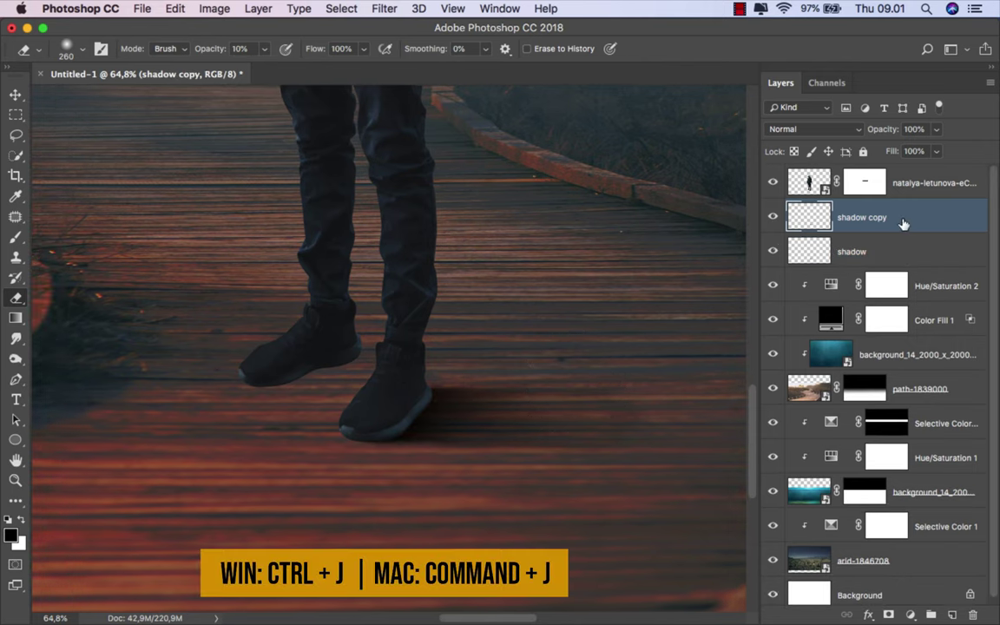
key(v)
drag(527, 423, 421, 331)
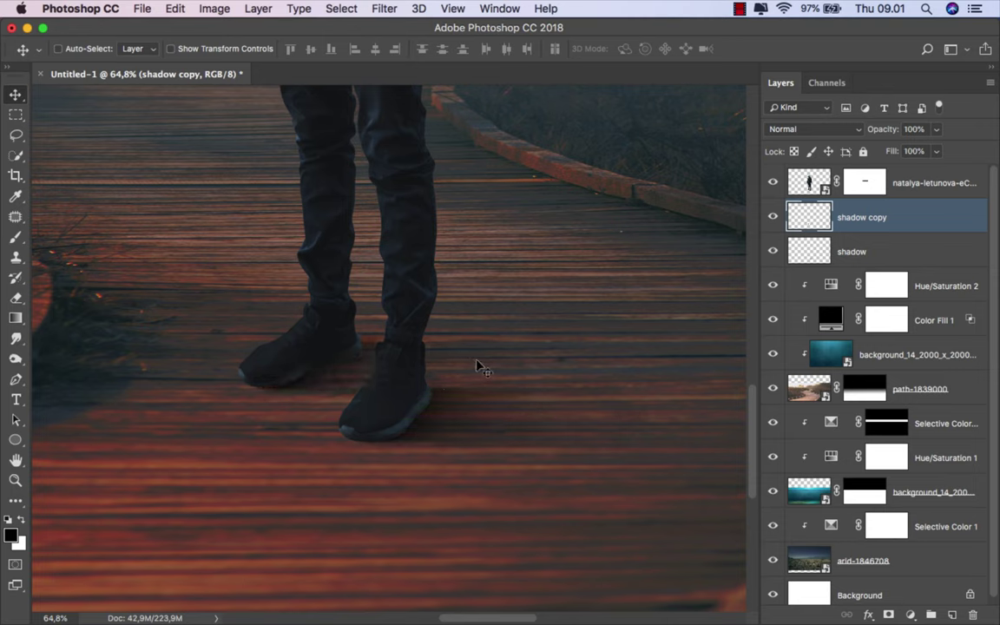
click(773, 217)
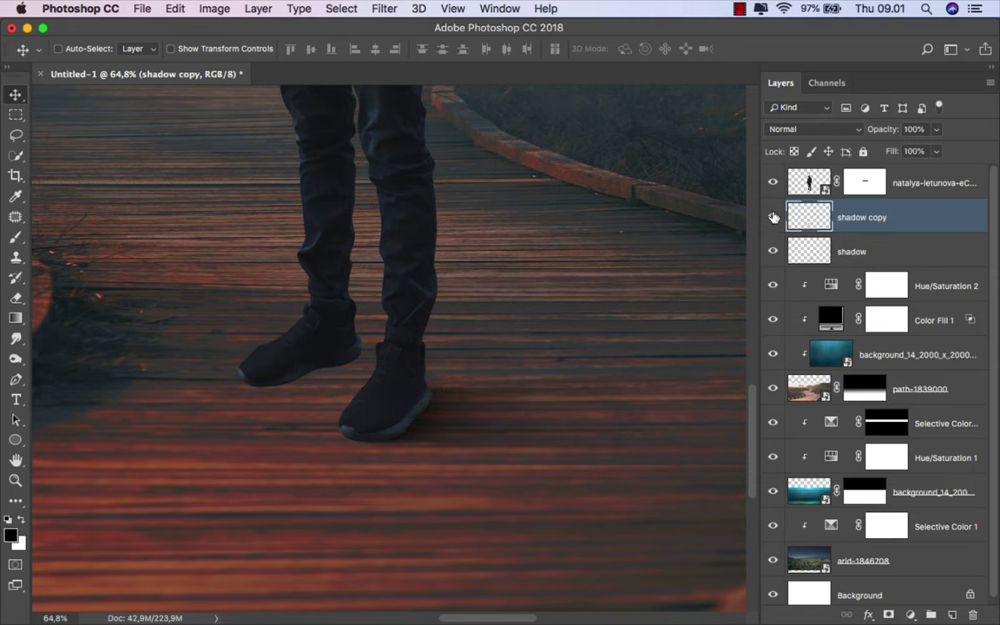
Step: Add soft contact shading with a 71 px, 15% opacity brush, then merge both shadow layers
click(21, 238)
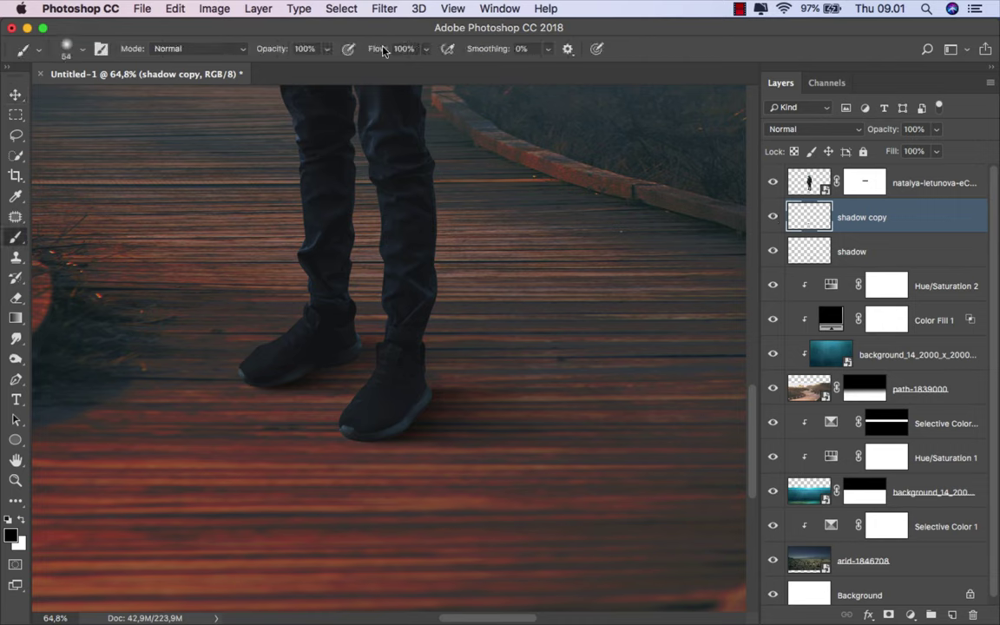
drag(329, 50, 252, 63)
scroll(355, 374, up, 5)
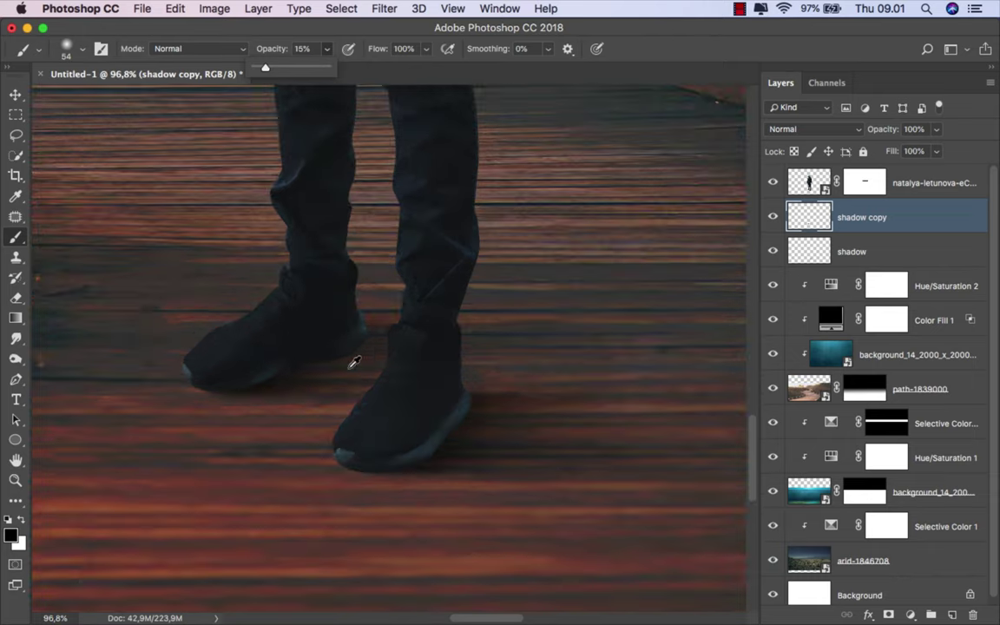
drag(357, 342, 361, 330)
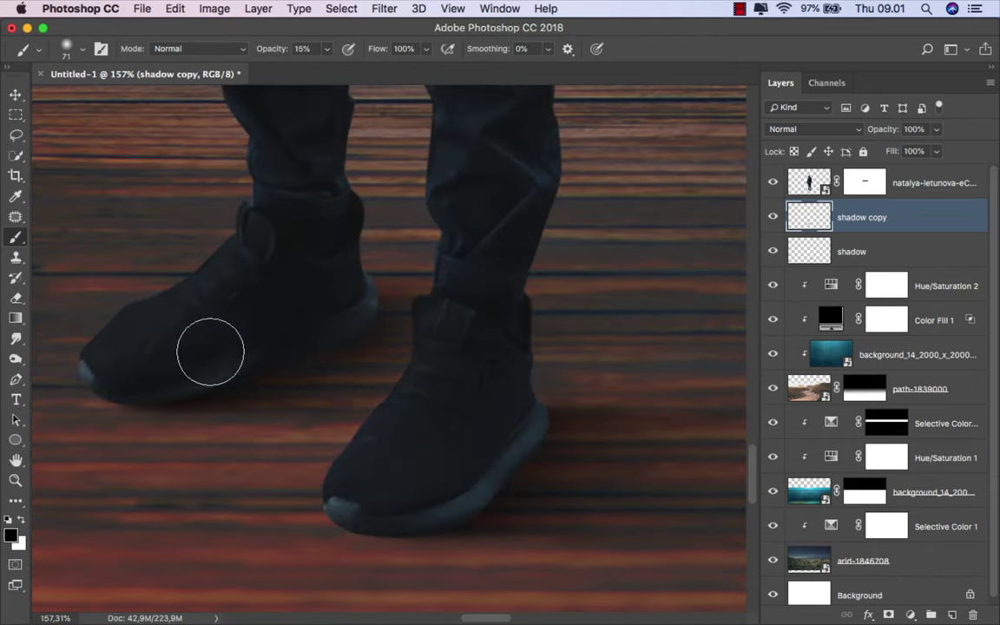
scroll(368, 370, down, 2)
scroll(369, 369, down, 1)
key(alt+bracketleft)
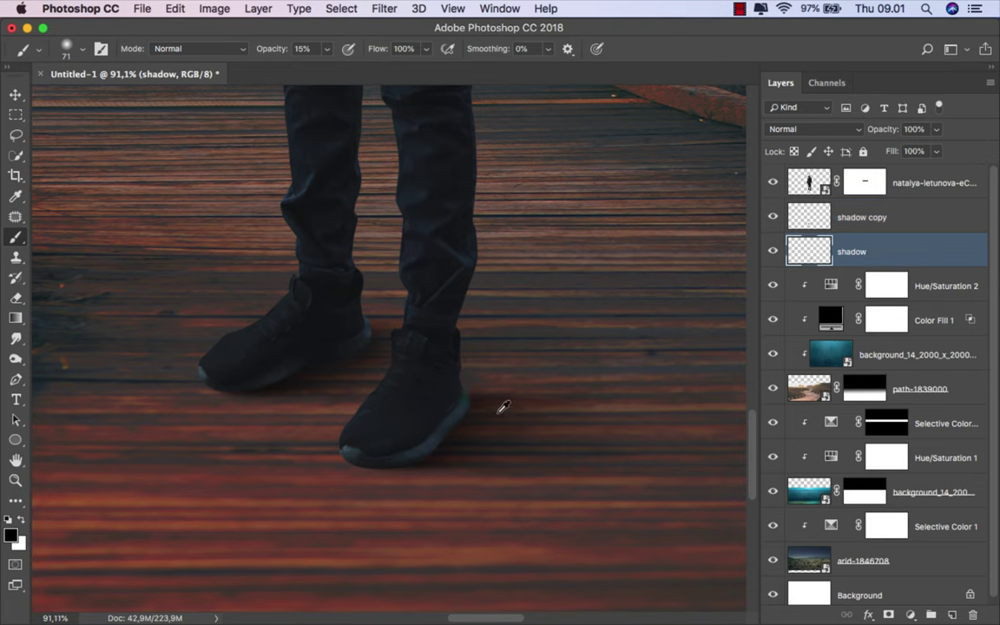
scroll(460, 418, up, 3)
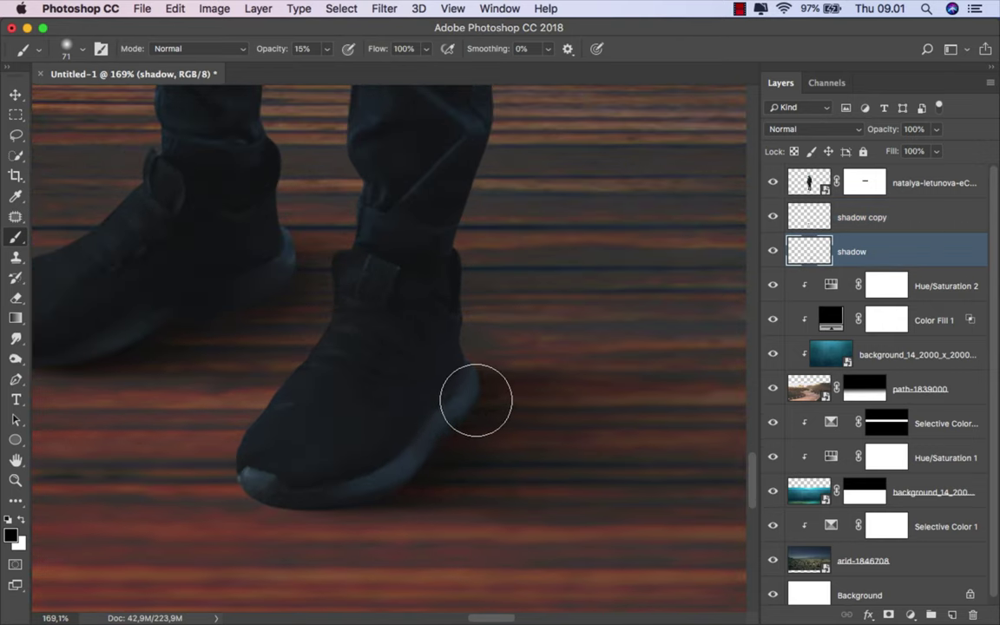
scroll(456, 400, down, 1)
scroll(456, 402, down, 3)
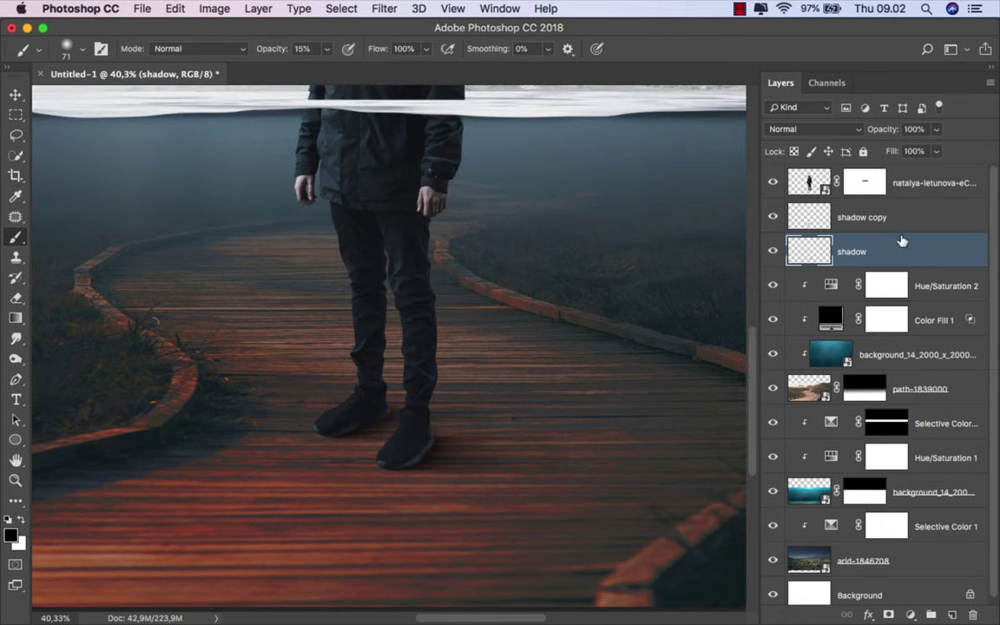
shift+click(912, 226)
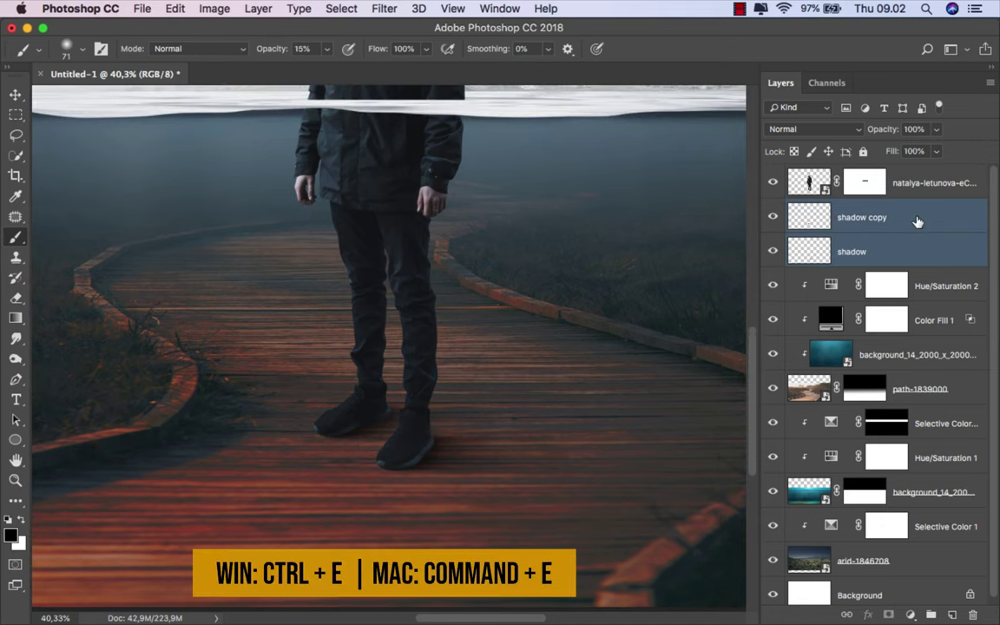
key(super+e)
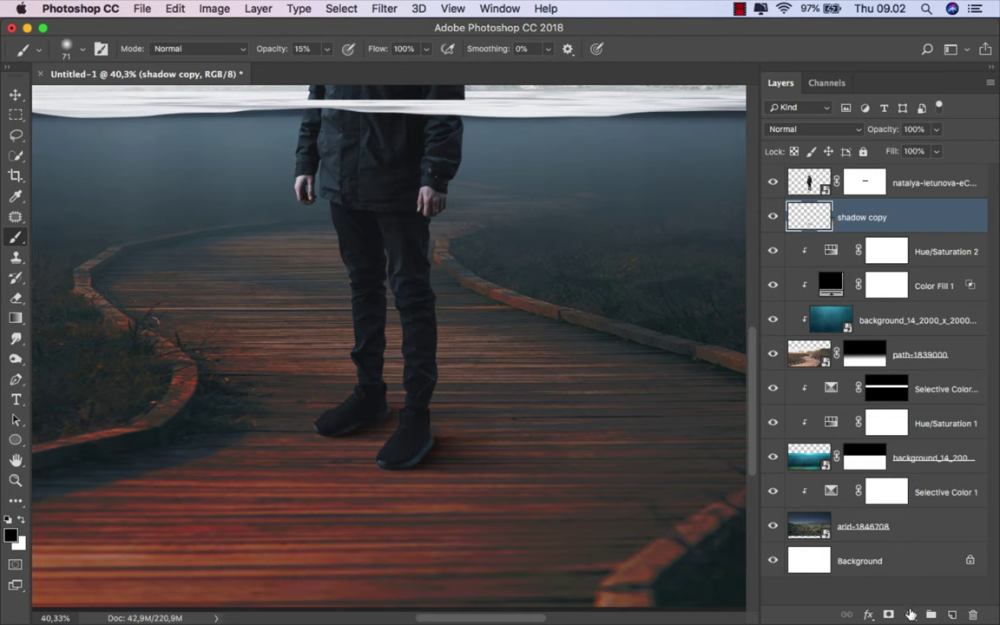
Step: Add a clipped Hue/Saturation 3 colorize adjustment: Hue 193, Saturation 50, Lightness +5
click(910, 615)
click(908, 440)
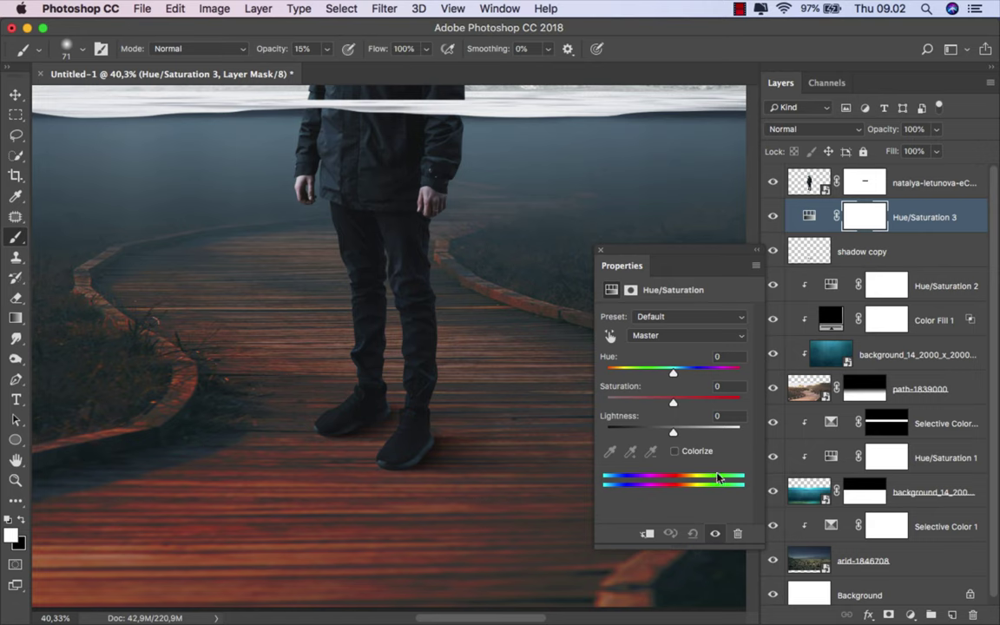
click(647, 534)
click(676, 452)
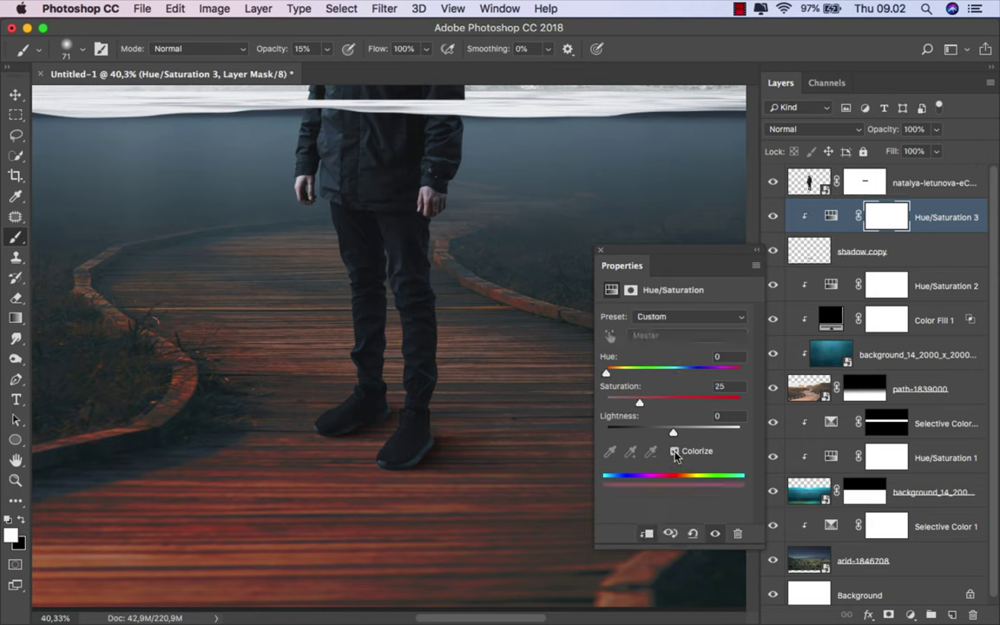
drag(675, 431, 679, 431)
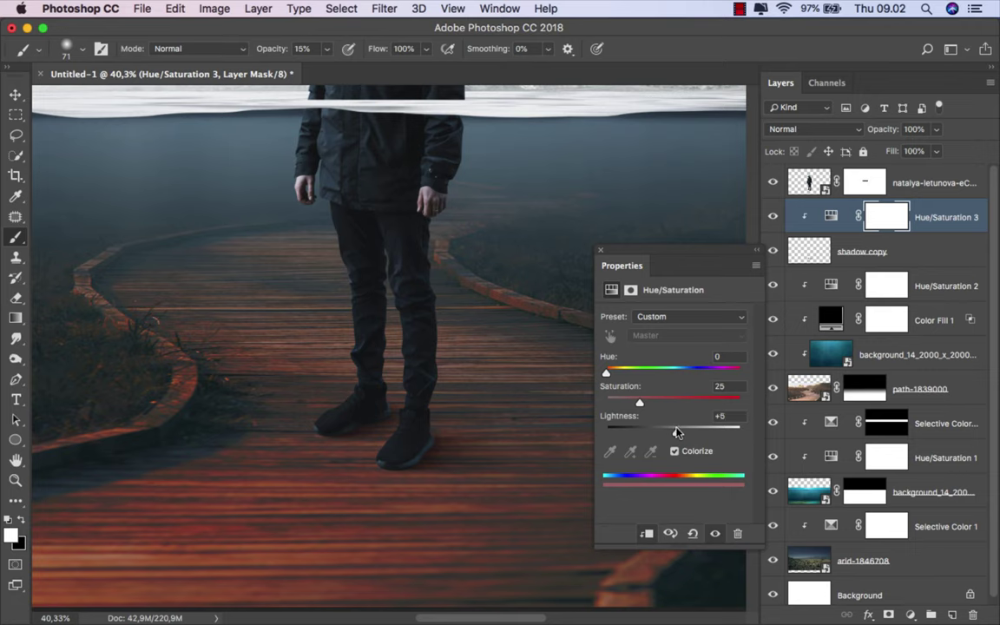
click(674, 399)
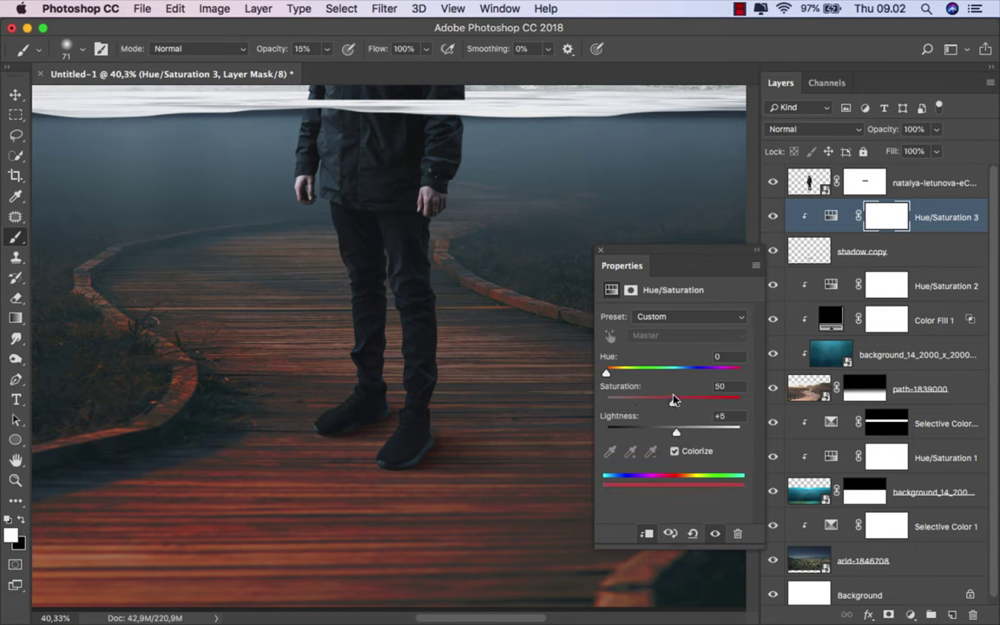
click(677, 370)
drag(680, 371, 676, 371)
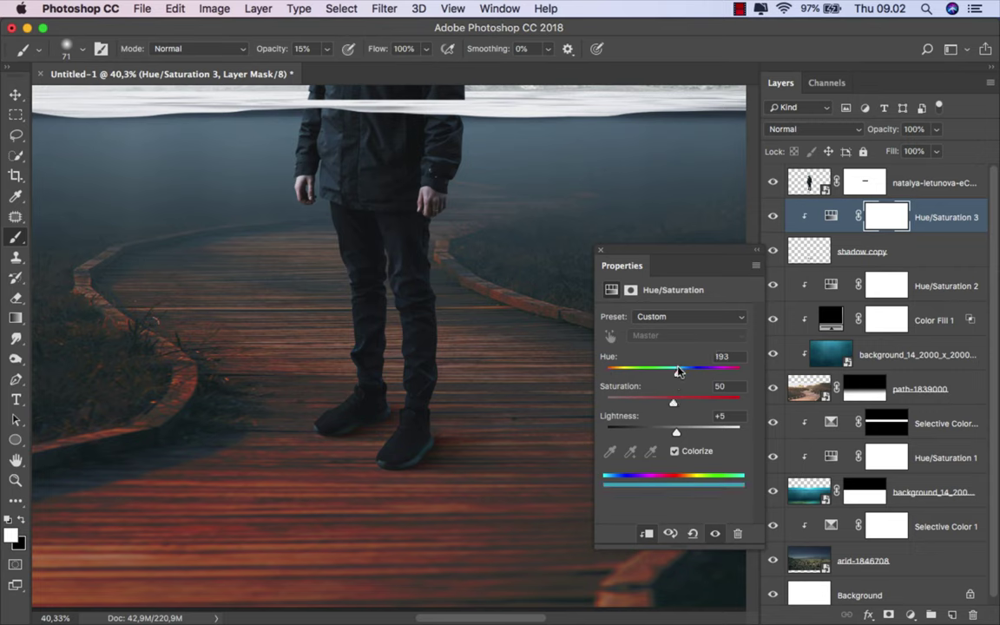
click(600, 250)
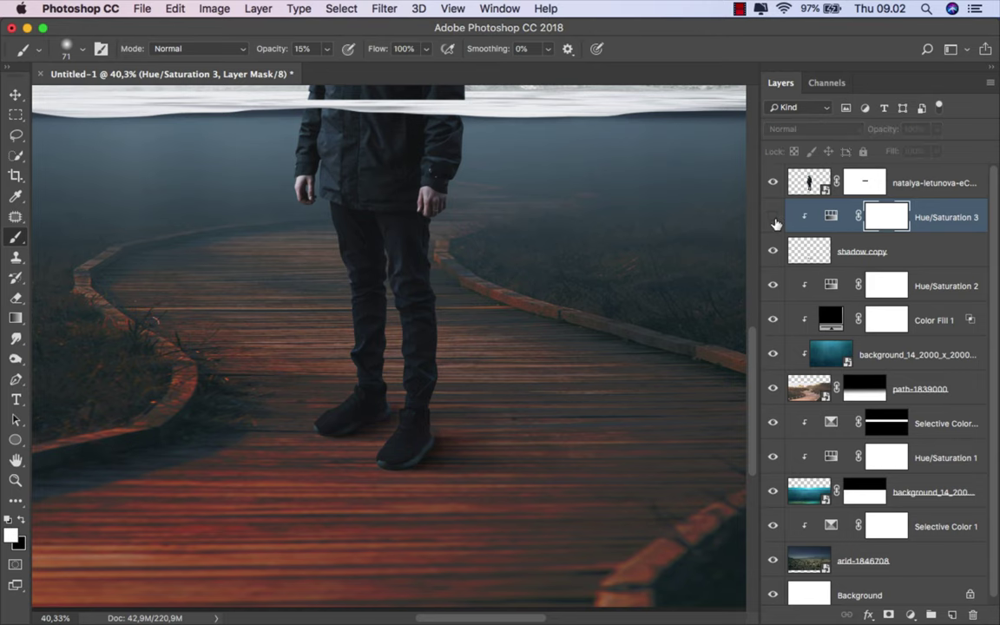
Step: Fit the whole composite on screen and select the man's photo layer
click(831, 216)
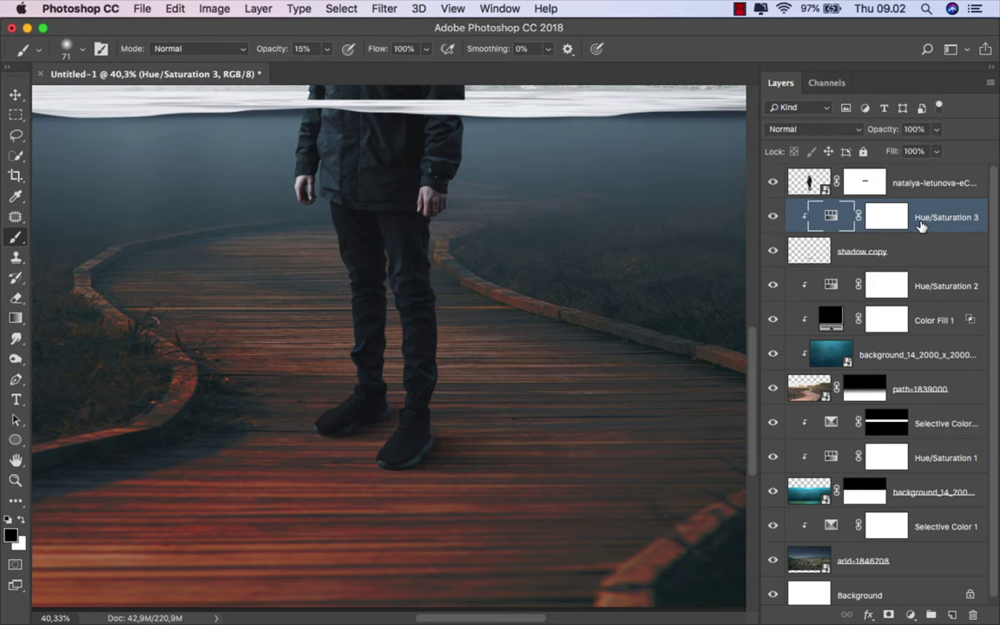
key(ctrl+0)
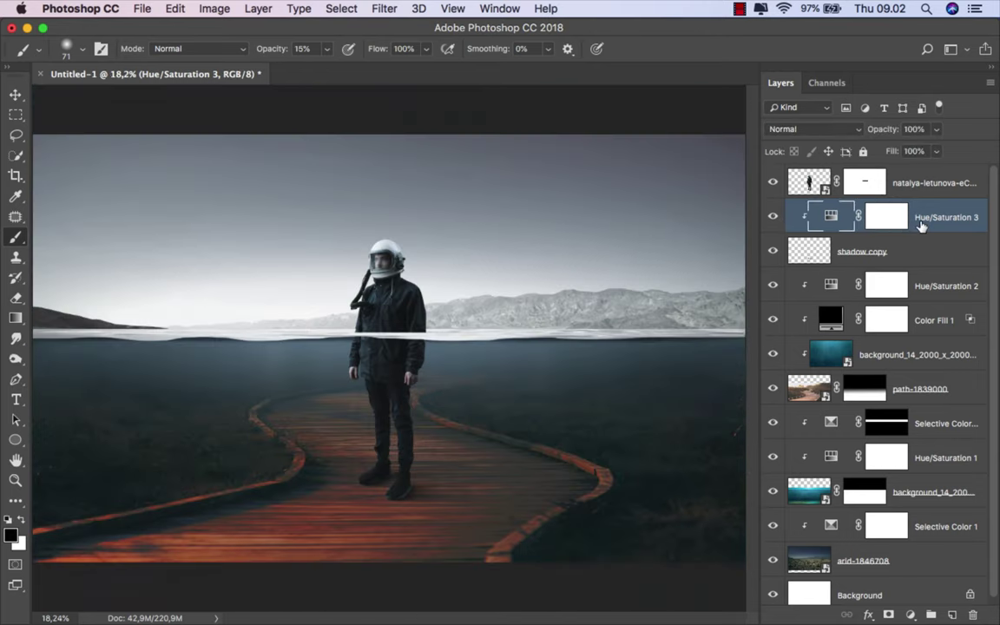
click(927, 187)
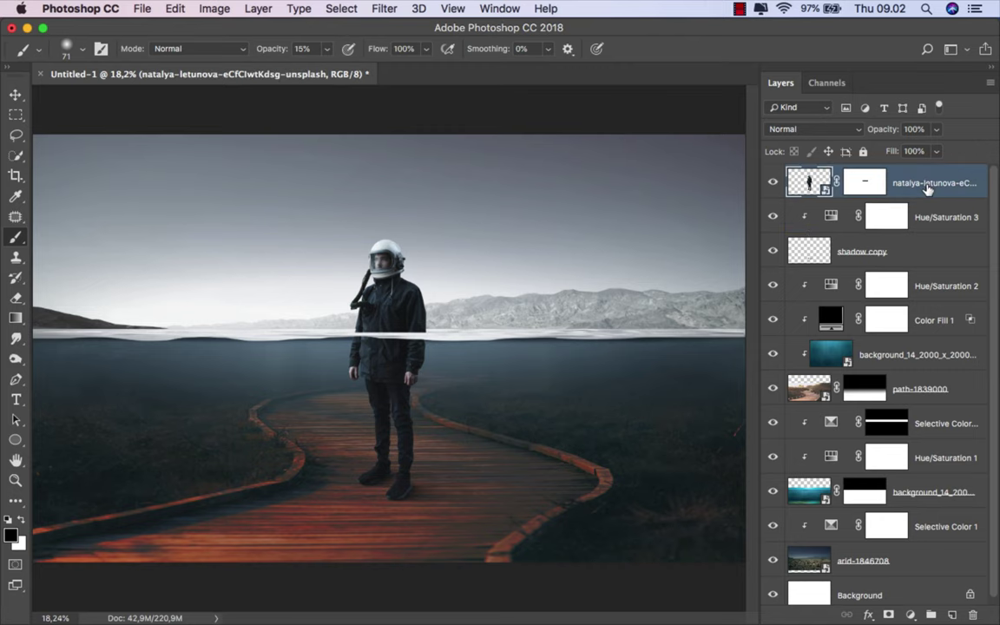
Step: Add a Color Balance adjustment clipped to the man with Cyan/Red at -46
key(v)
click(908, 614)
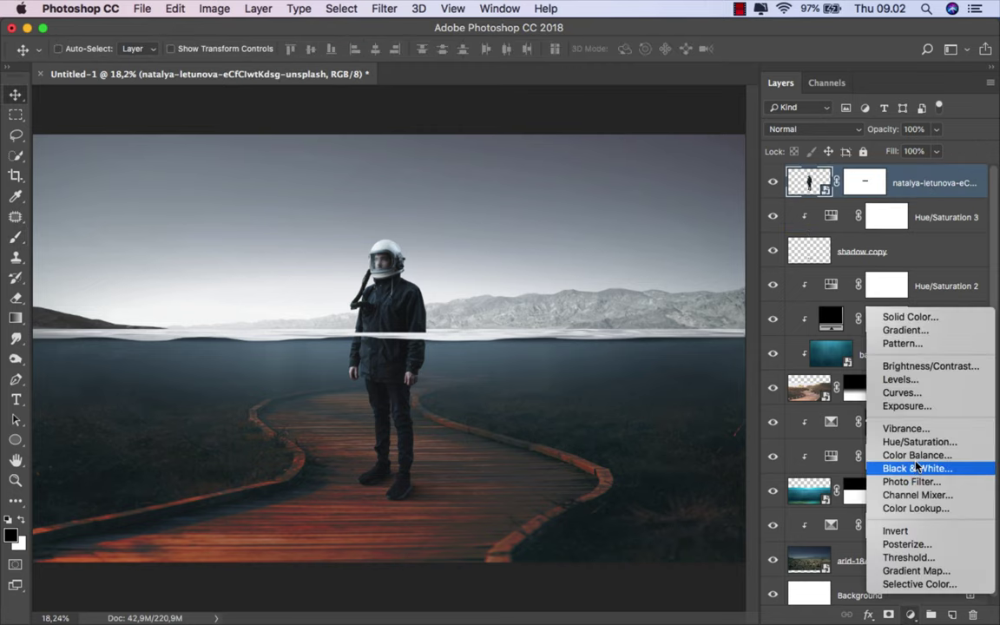
click(820, 415)
click(647, 535)
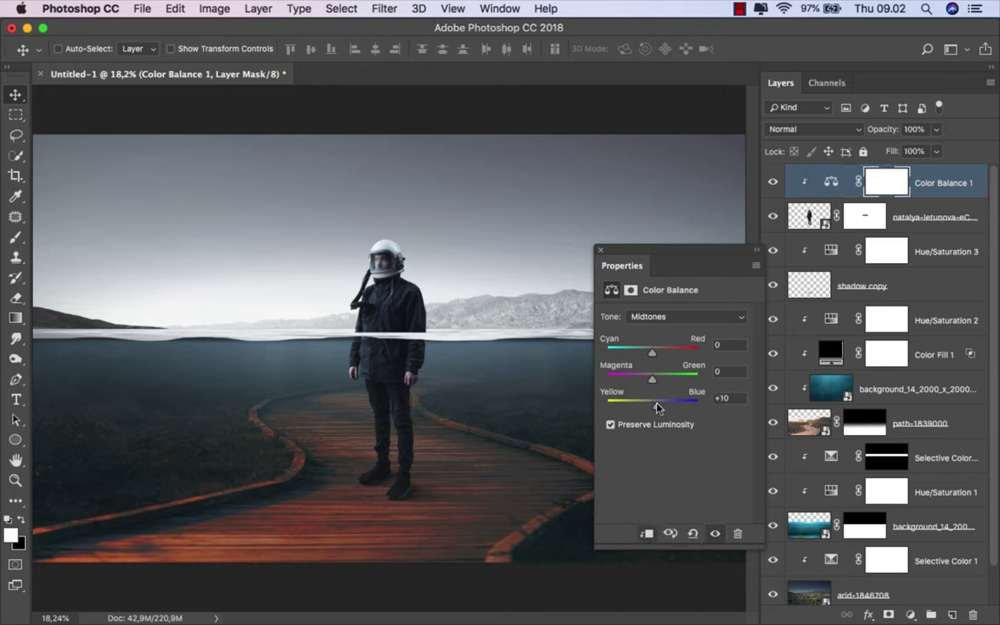
drag(649, 353, 632, 353)
click(600, 250)
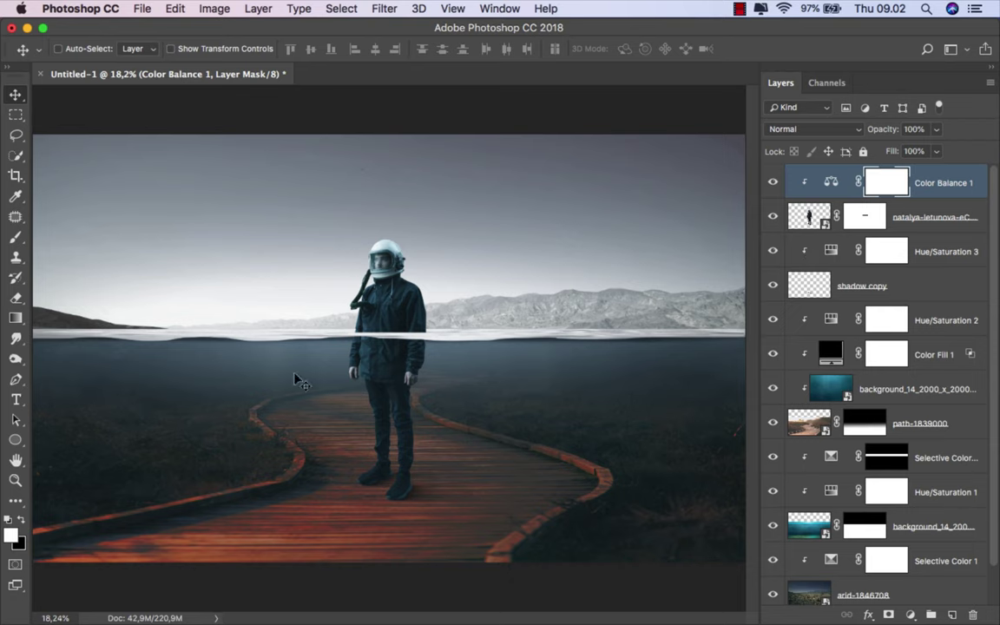
Step: Draw a 48% black gradient on its mask from the feet upward to fade the effect
click(16, 317)
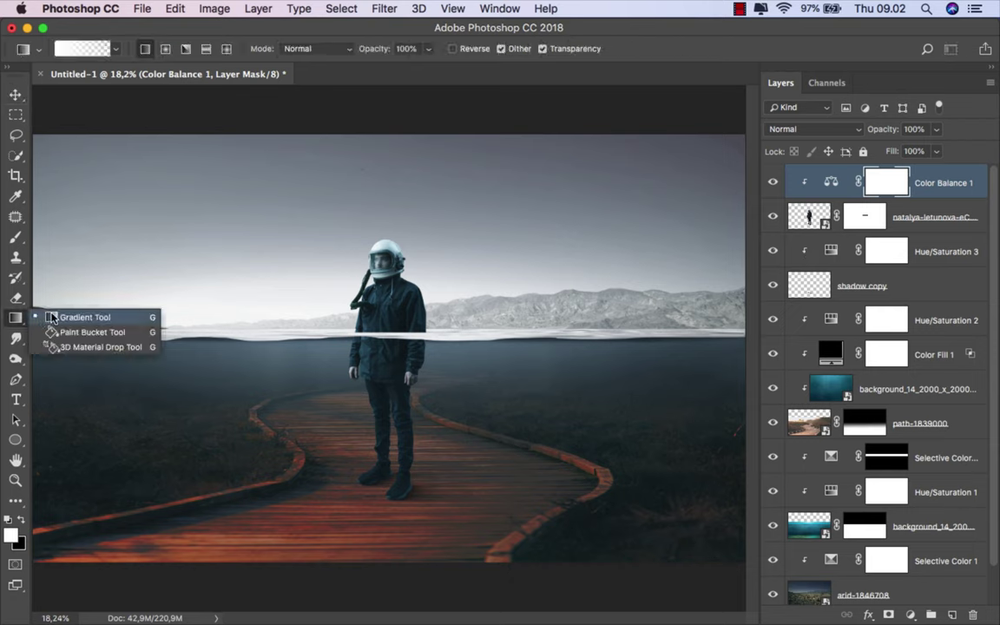
click(22, 519)
scroll(398, 476, up, 2)
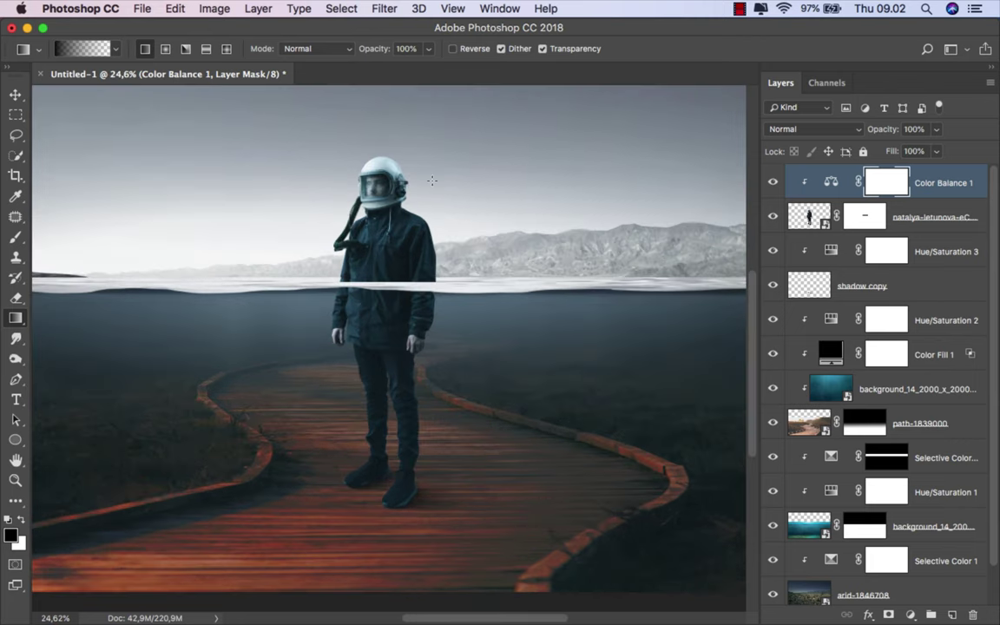
click(428, 50)
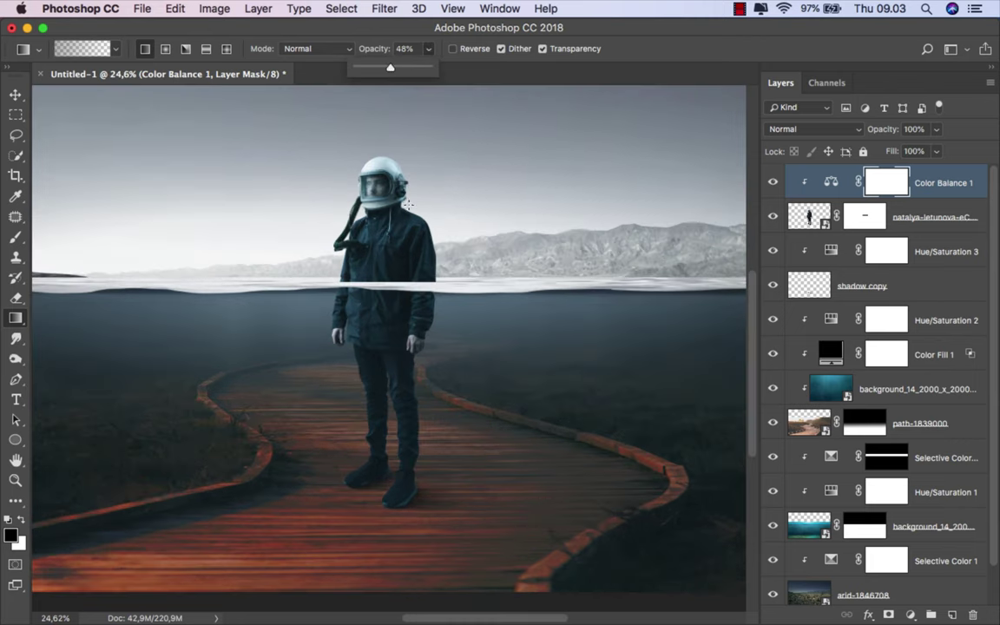
scroll(381, 408, up, 1)
drag(394, 369, 388, 513)
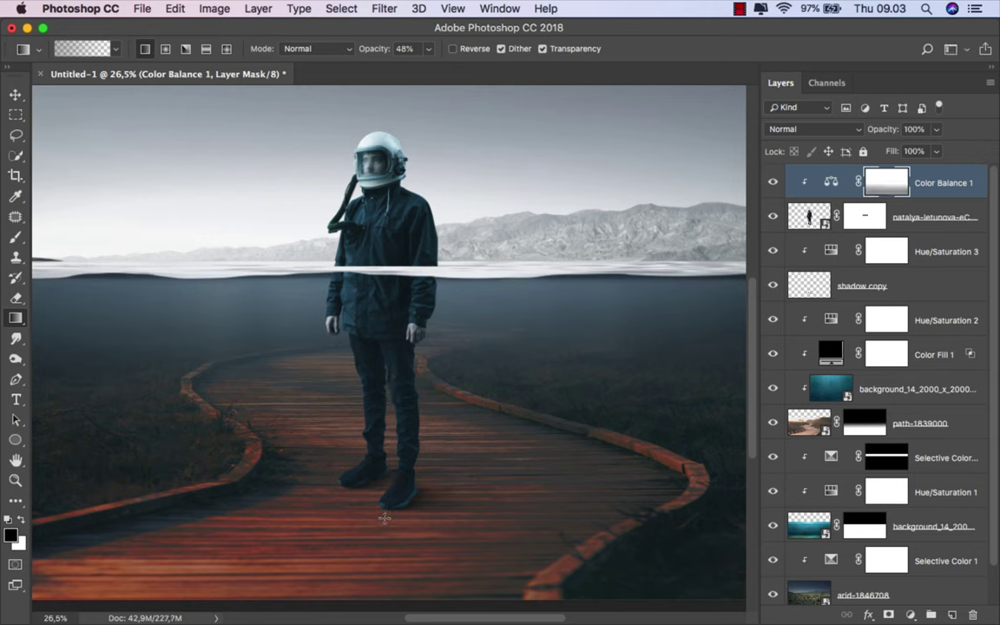
drag(388, 513, 391, 347)
drag(383, 477, 383, 252)
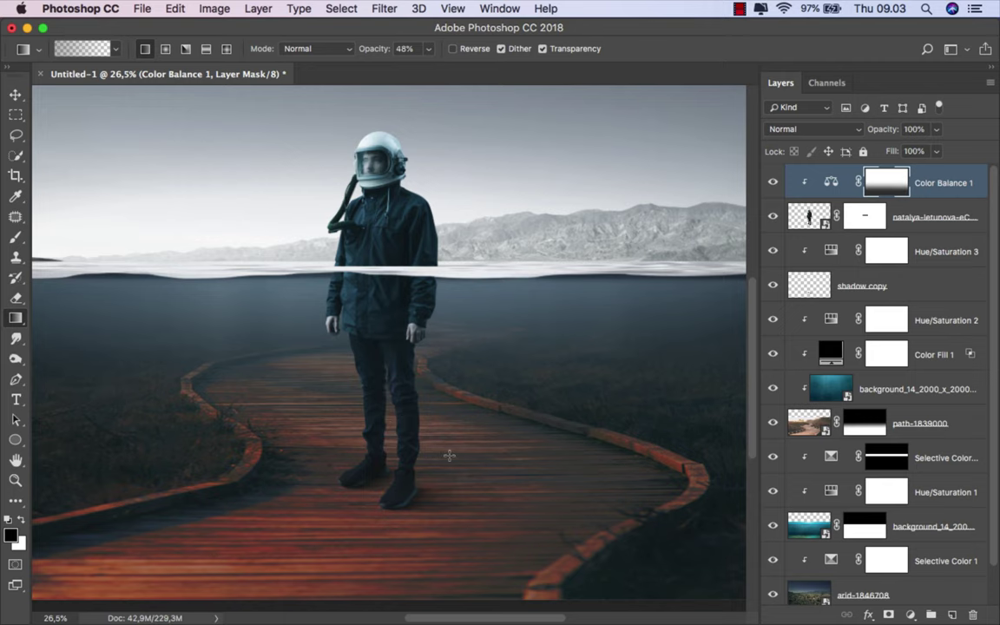
key(super+0)
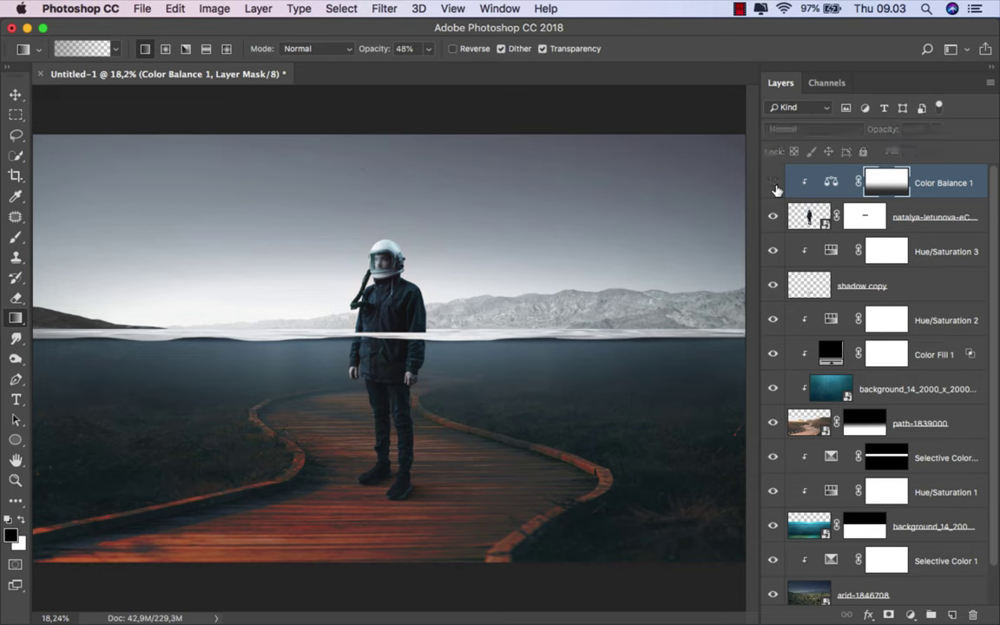
Step: Colorize the man with a clipped Hue/Saturation: Hue 17, Saturation 58, Lightness +10
key(v)
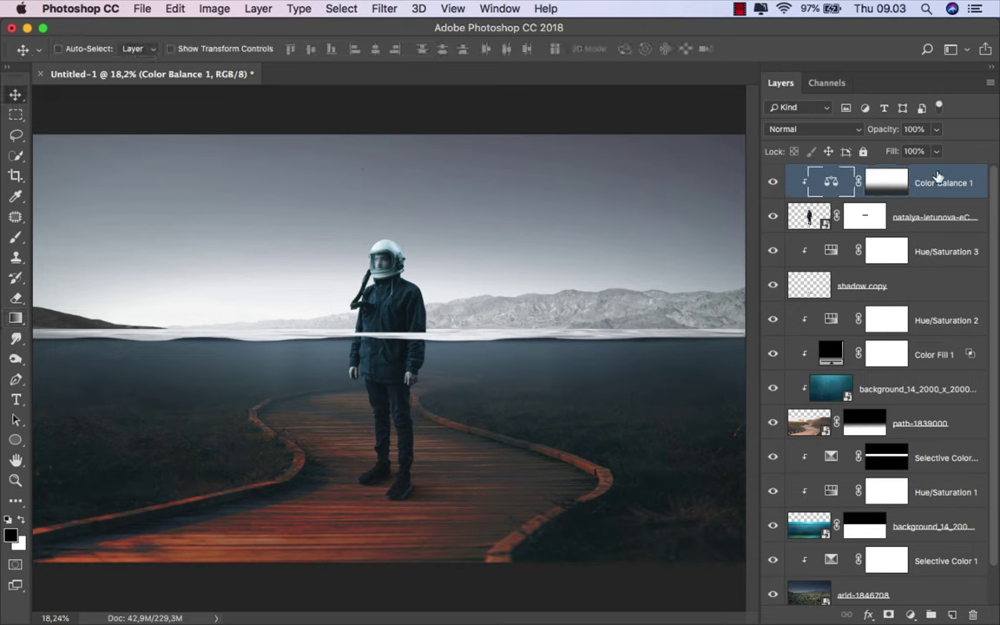
click(910, 615)
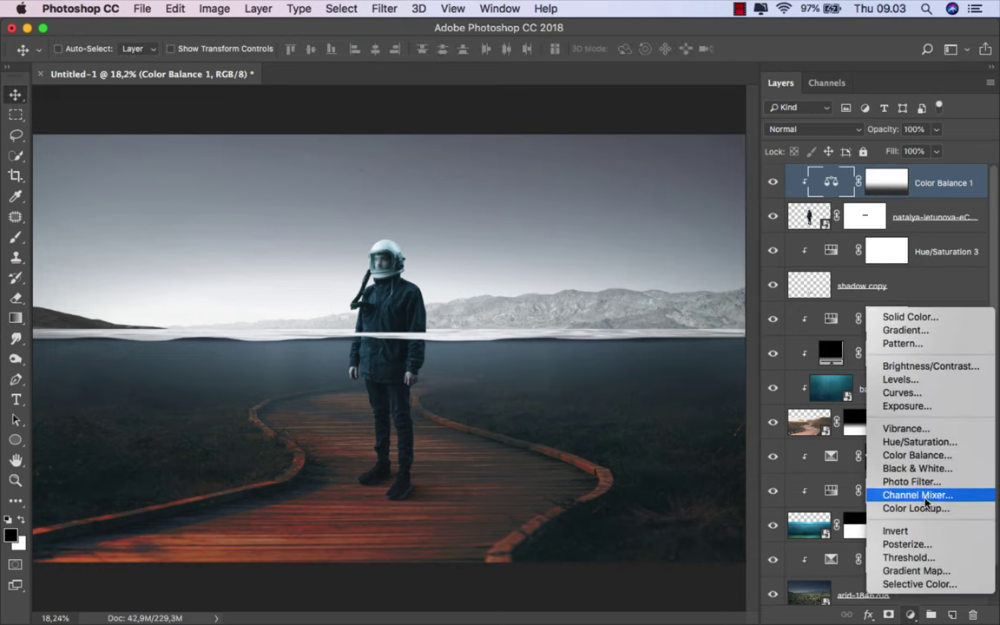
key(Escape)
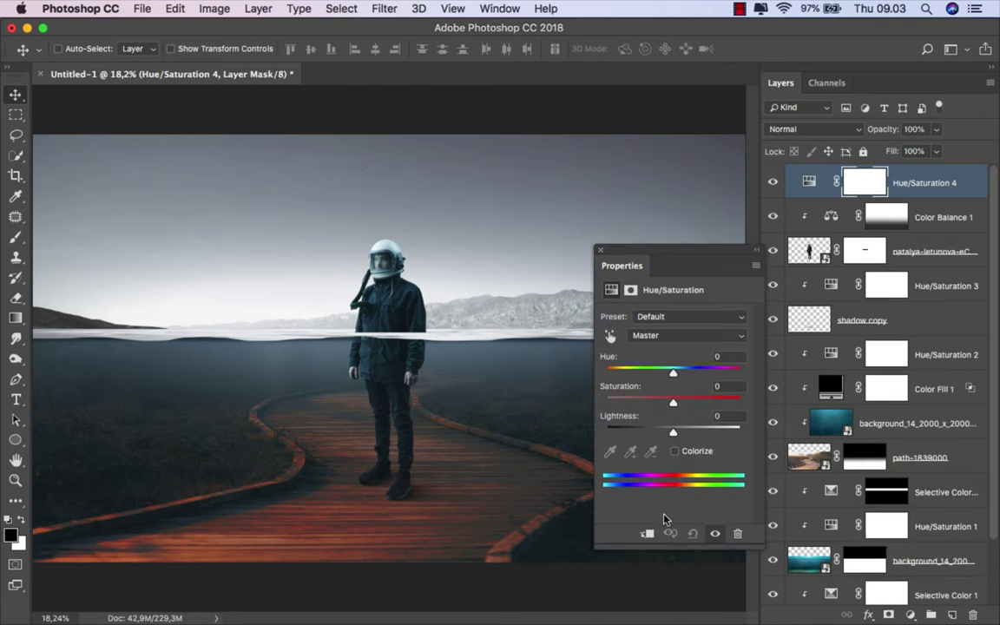
click(676, 452)
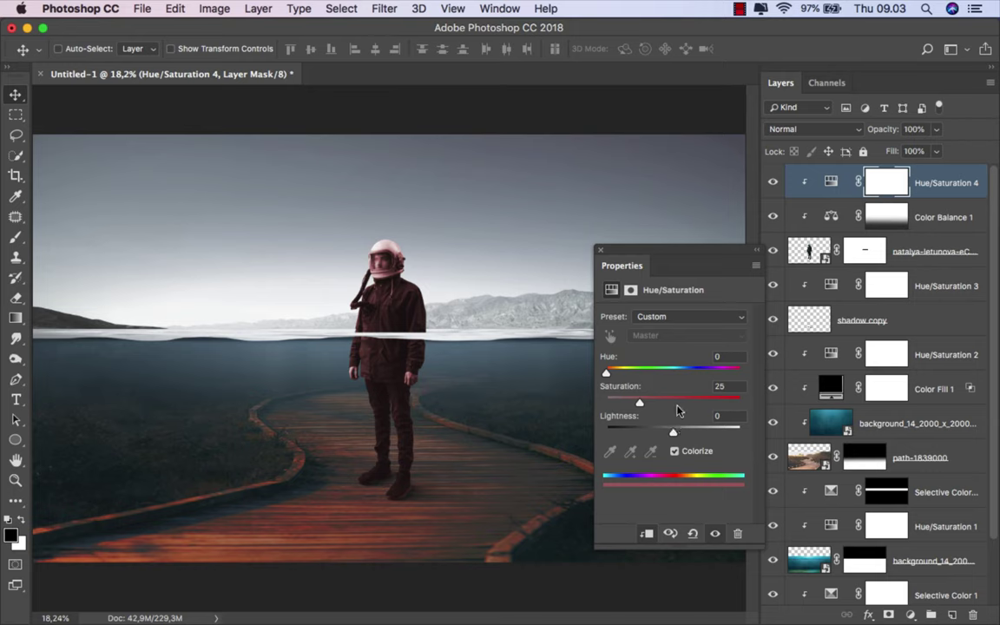
drag(675, 402, 684, 401)
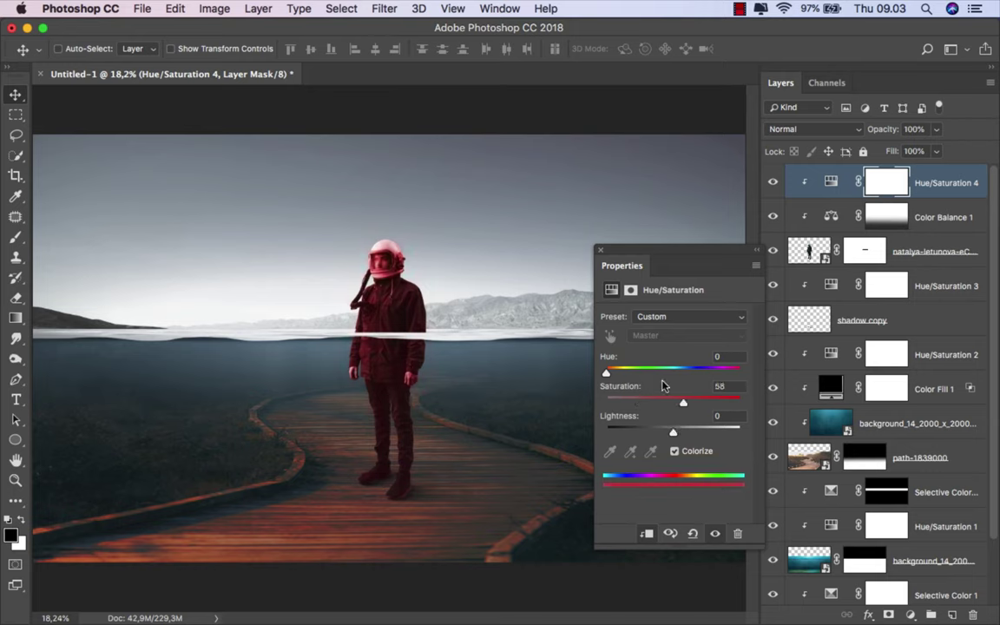
drag(606, 374, 611, 375)
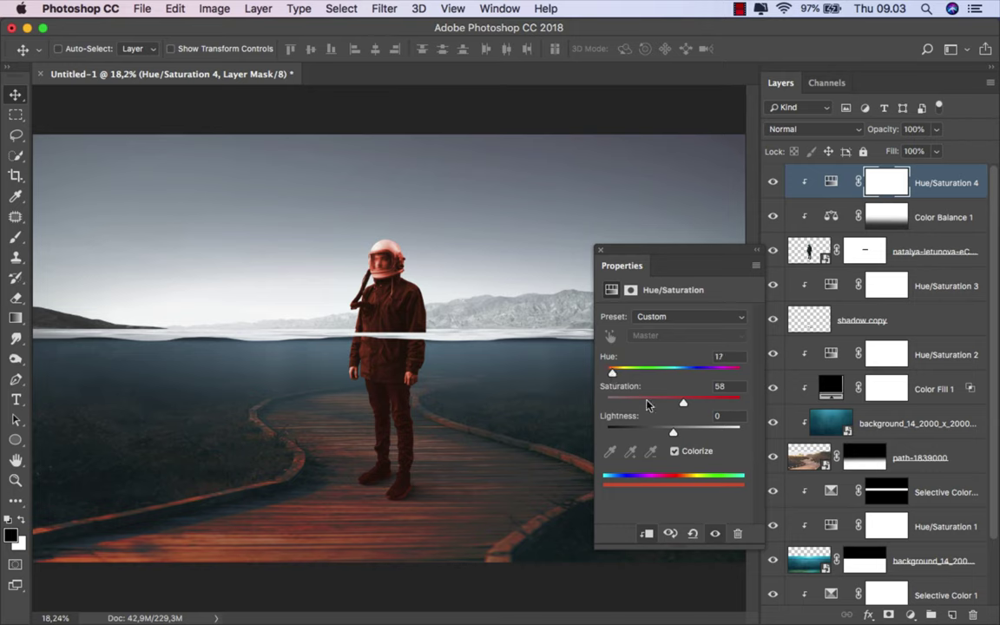
drag(674, 432, 679, 434)
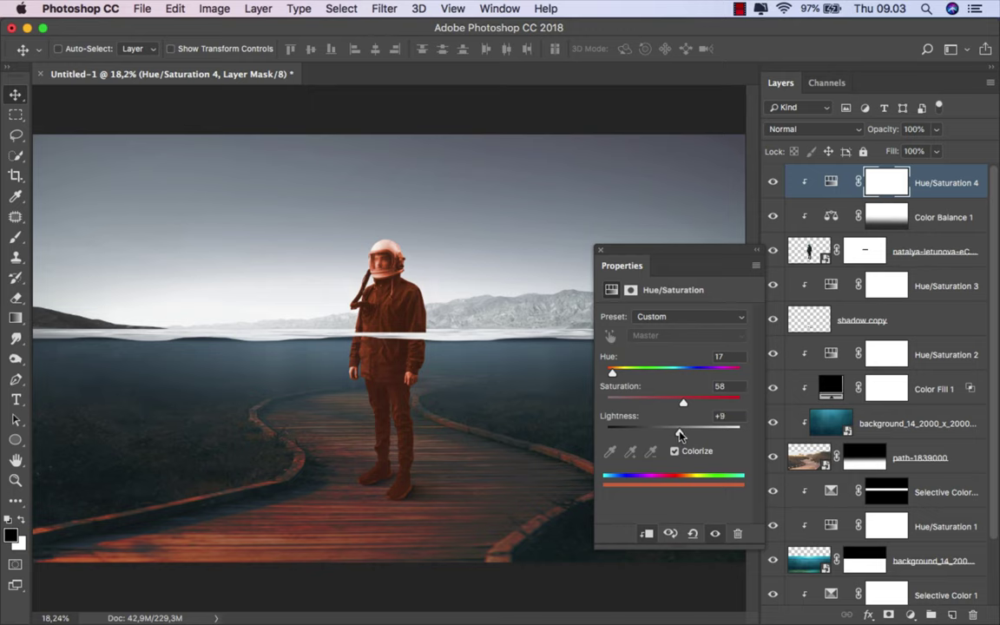
click(600, 251)
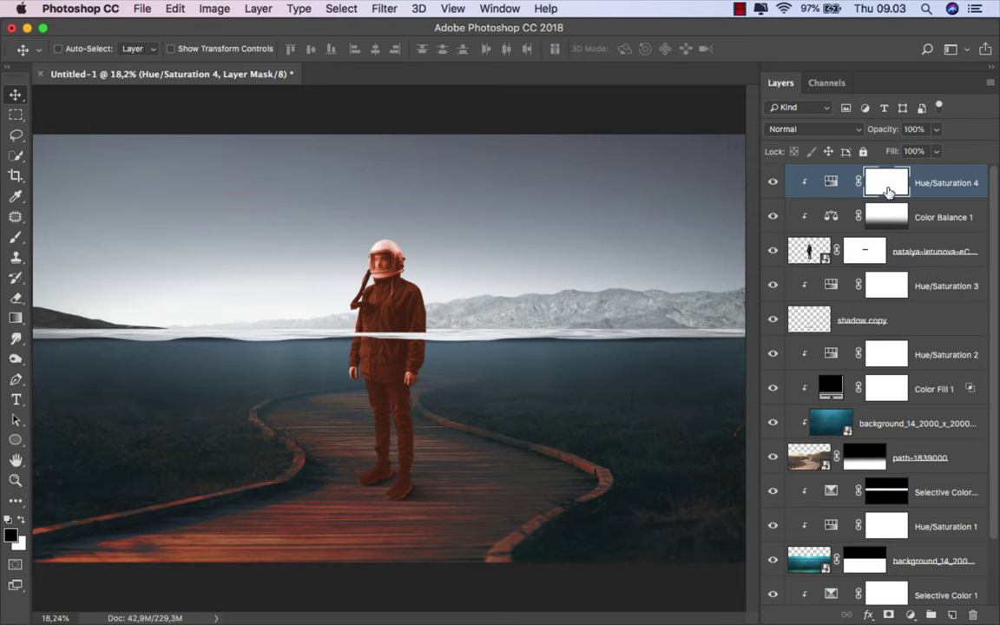
Step: Split Hue/Saturation 4's Blend If Underlying Layer black slider to 0/70
right_click(936, 180)
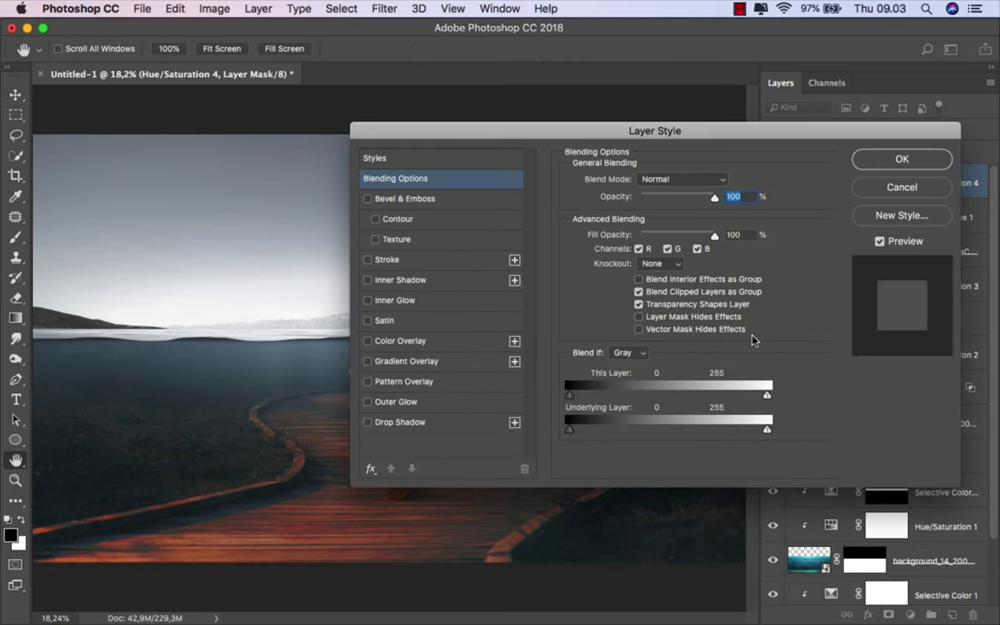
drag(426, 139, 539, 145)
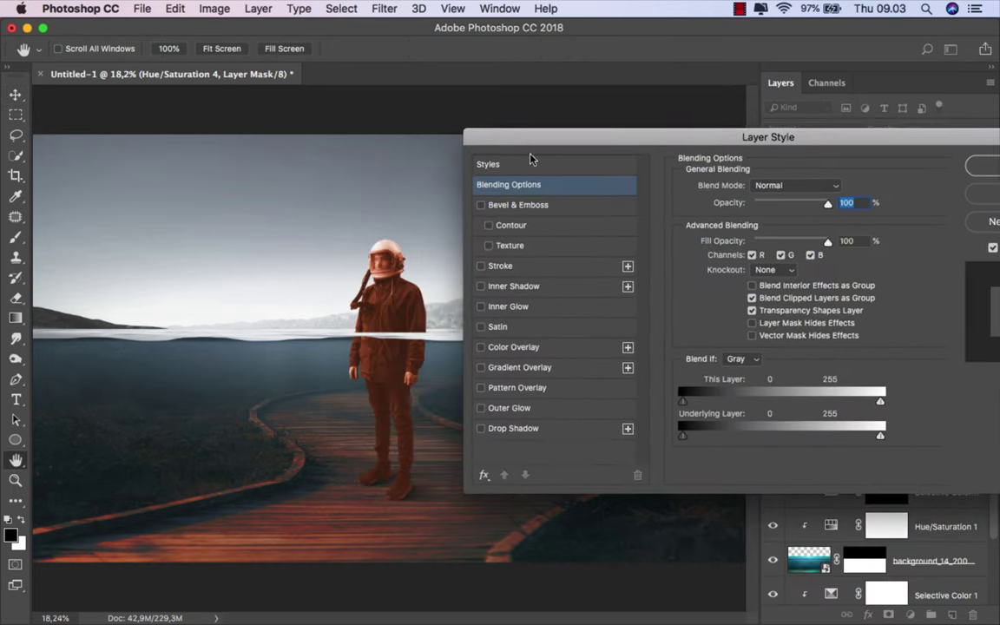
scroll(444, 353, up, 2)
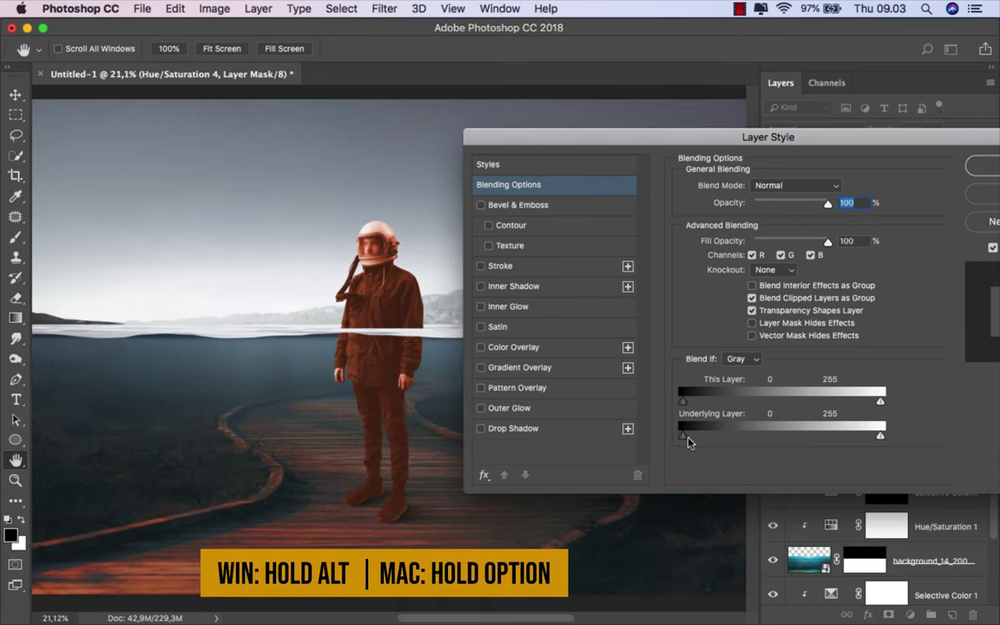
mouse_move(682, 436)
mouse_down()
mouse_move(755, 436)
mouse_move(738, 436)
mouse_up()
drag(882, 146, 775, 144)
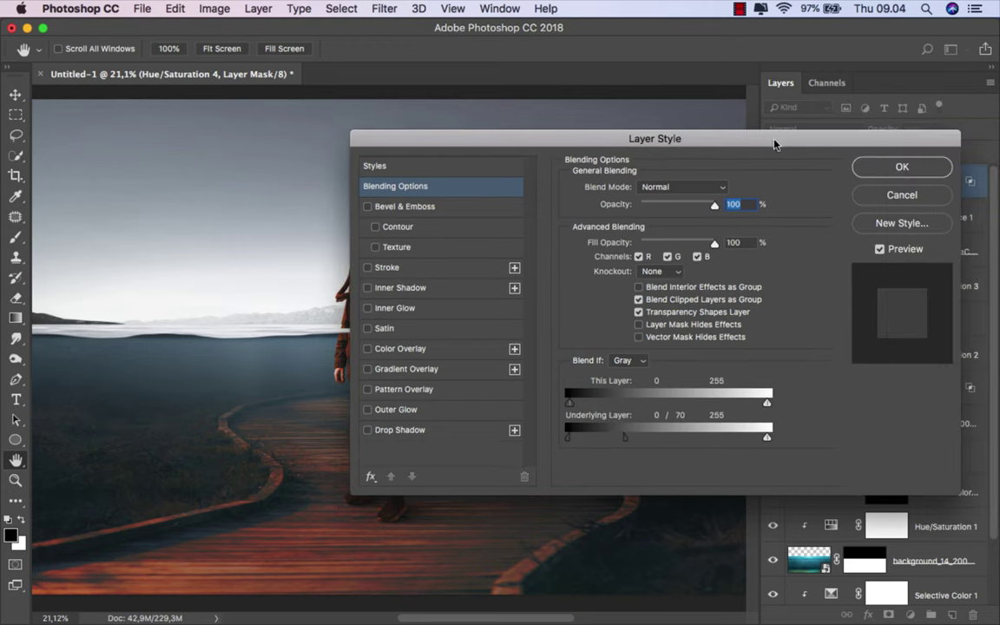
click(884, 167)
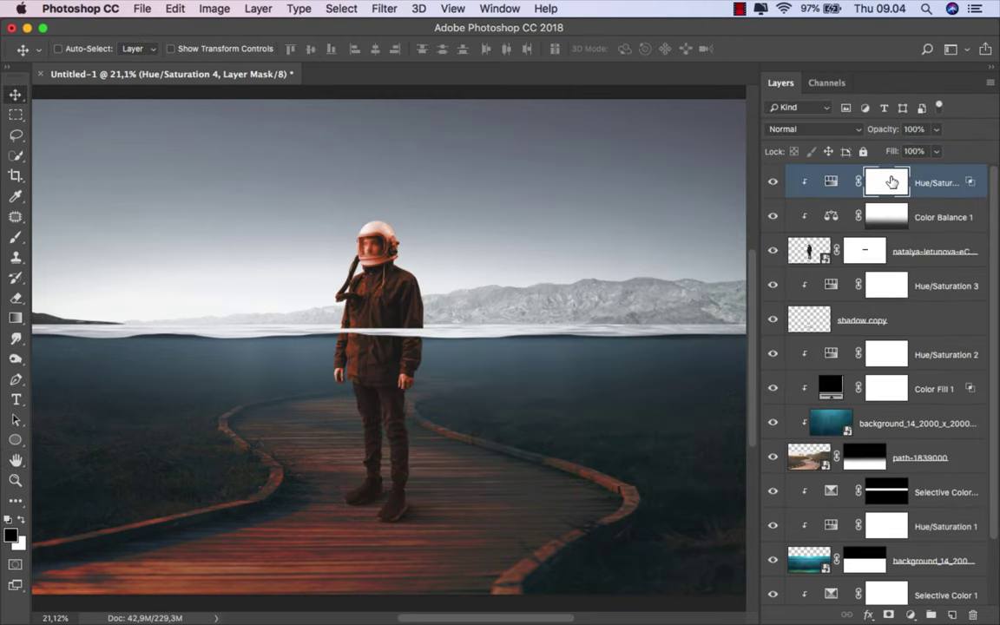
Step: Paint black at 100% with a 413 px brush inside a box around the man's head and shoulders
click(18, 118)
drag(297, 200, 460, 331)
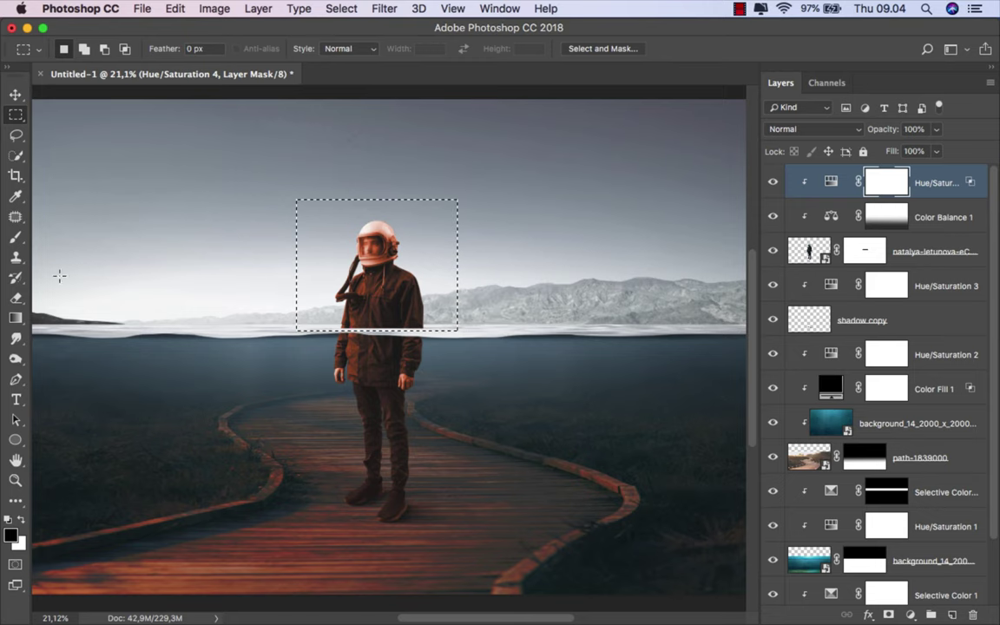
right_click(15, 236)
click(74, 234)
click(327, 48)
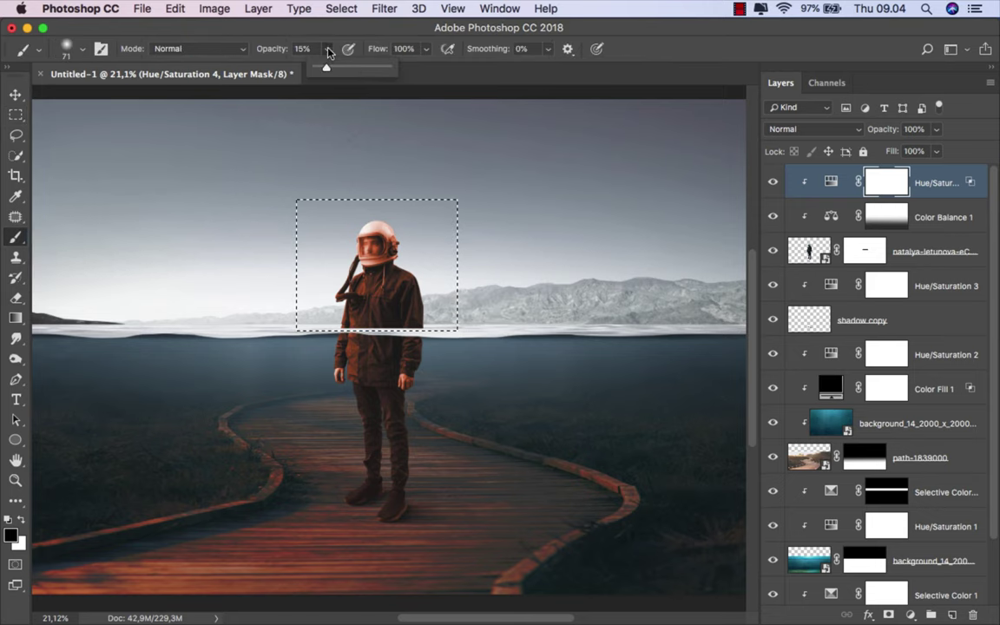
drag(334, 67, 387, 67)
scroll(411, 263, up, 2)
drag(384, 241, 417, 241)
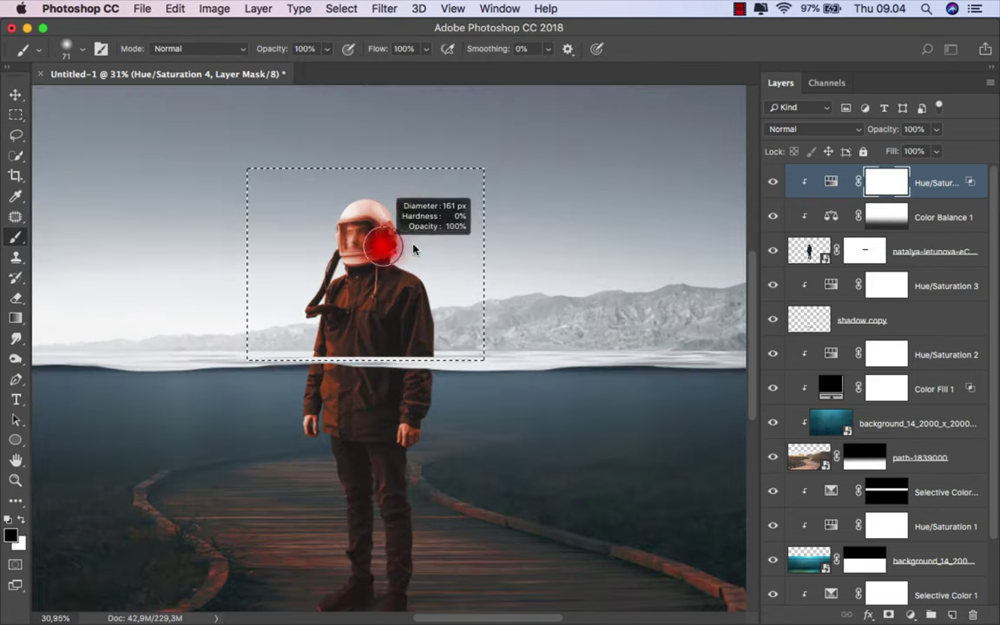
drag(281, 318, 317, 318)
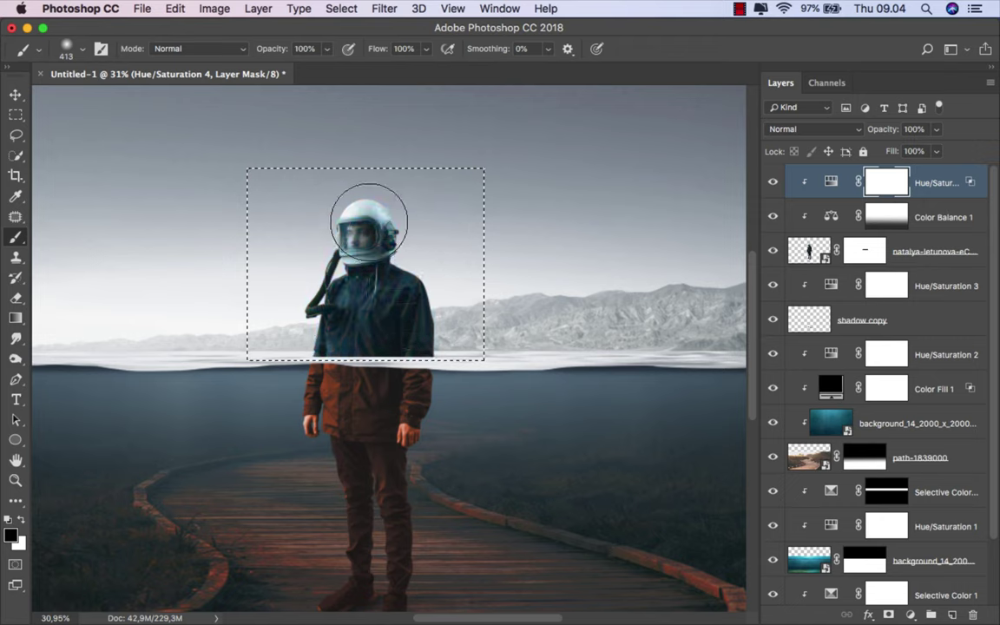
Step: Deselect the box and paint more of the upper body with a 601 px brush
click(341, 8)
click(356, 42)
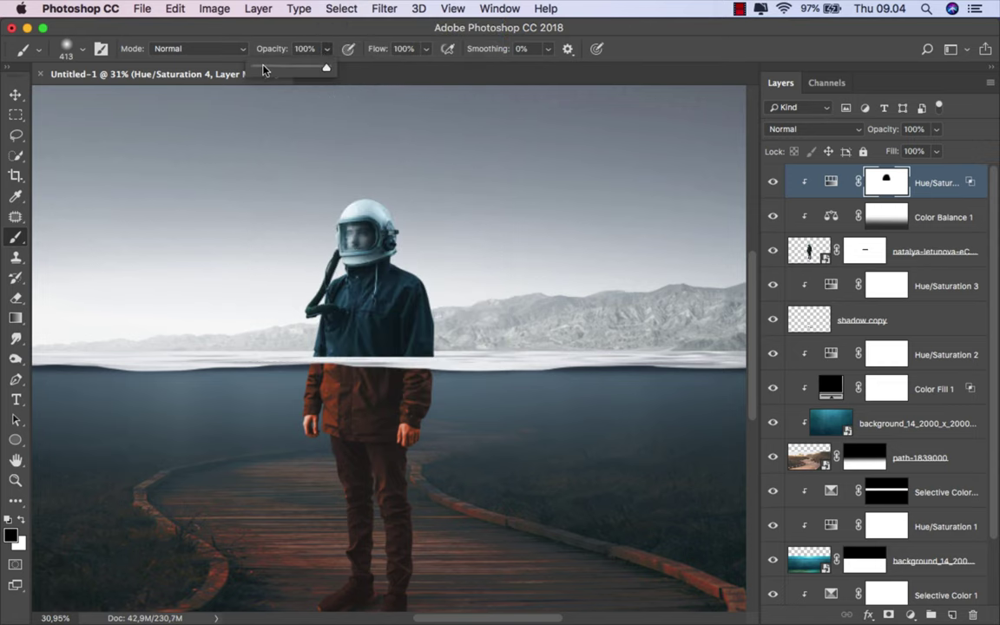
mouse_move(414, 313)
mouse_down()
mouse_move(469, 352)
mouse_move(417, 384)
mouse_move(359, 330)
mouse_move(397, 364)
mouse_move(438, 375)
mouse_move(435, 364)
mouse_move(412, 447)
mouse_up()
scroll(413, 447, down, 2)
mouse_move(419, 502)
mouse_down()
mouse_move(339, 528)
mouse_move(408, 509)
mouse_move(348, 317)
mouse_move(333, 300)
mouse_up()
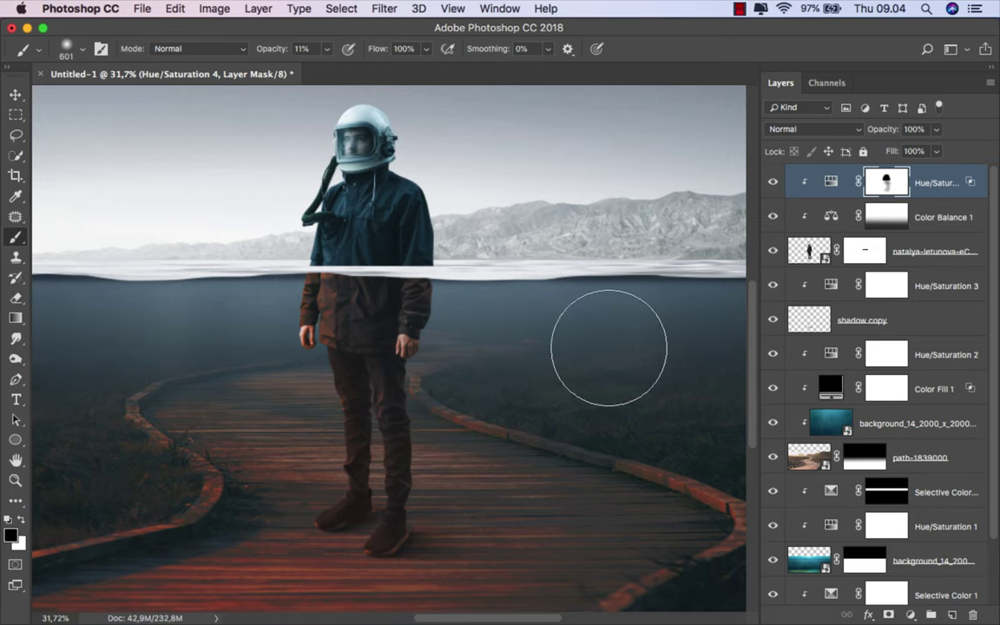
key(super+0)
key(super+0)
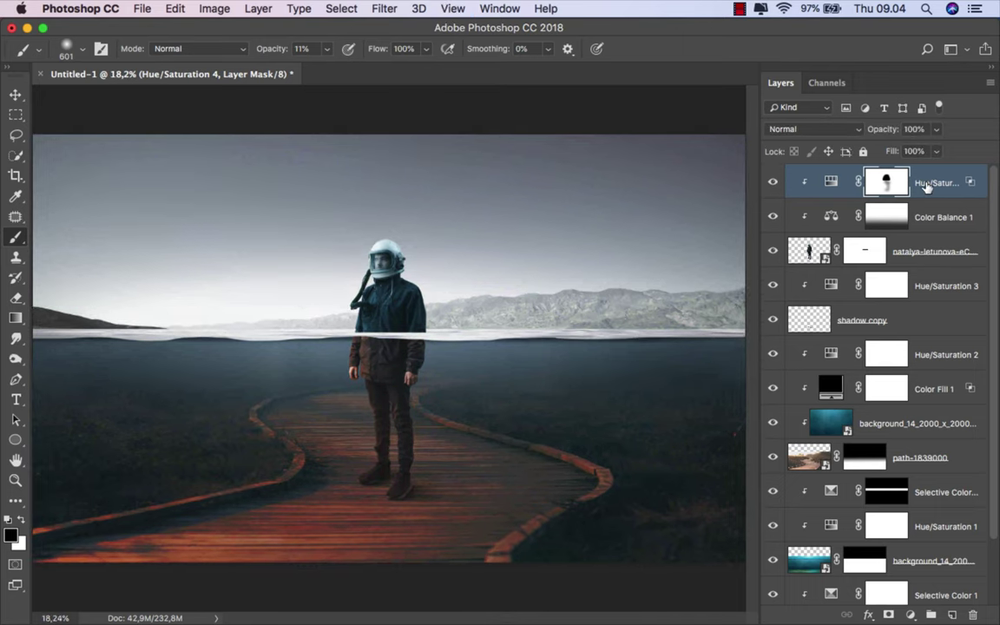
key(super+2)
Step: Add a clipped Selective Color adjustment and set Whites Black to -100
key(v)
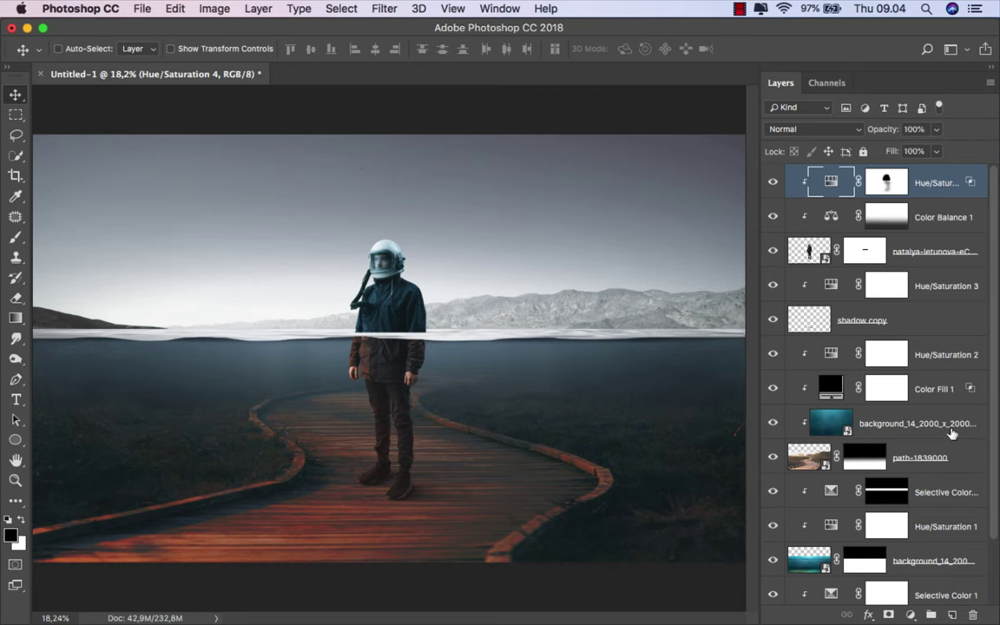
click(911, 615)
click(832, 584)
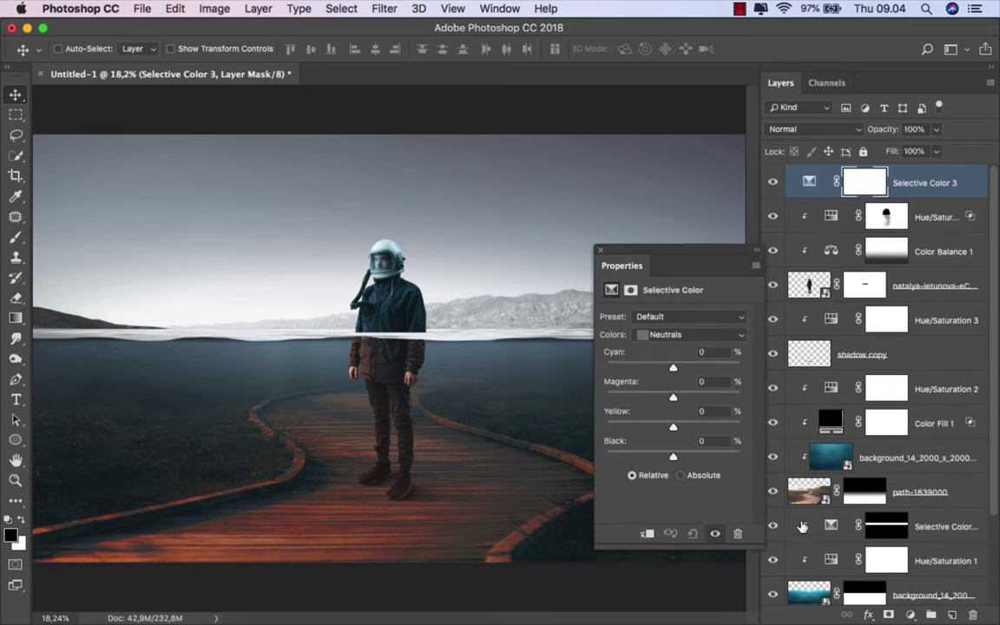
click(647, 533)
click(664, 337)
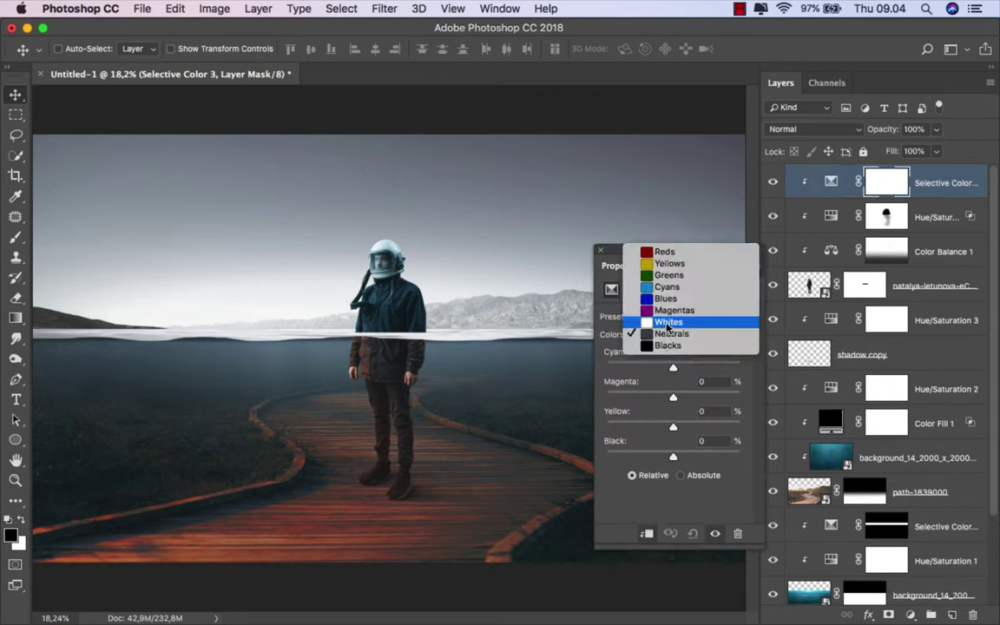
click(668, 323)
drag(678, 446, 606, 457)
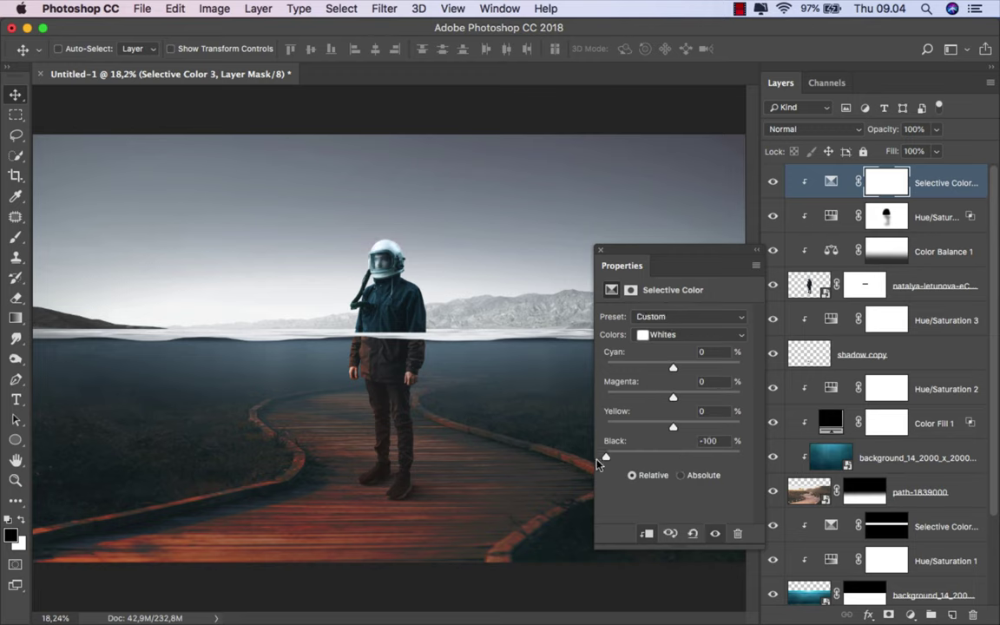
Step: Set Black to -100 for Cyans and Blues as well
click(673, 334)
click(660, 292)
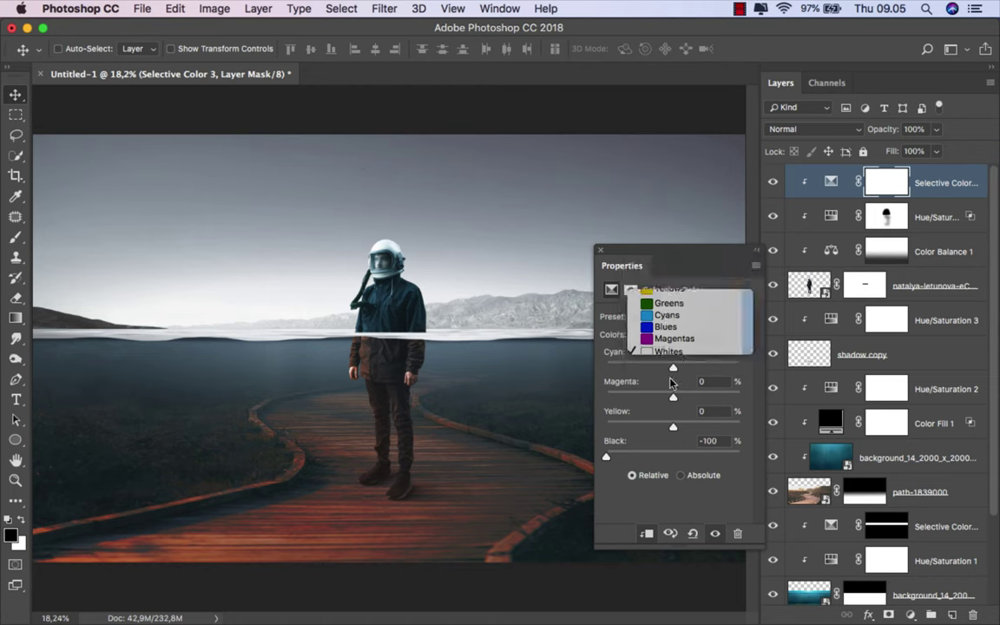
drag(675, 457, 607, 458)
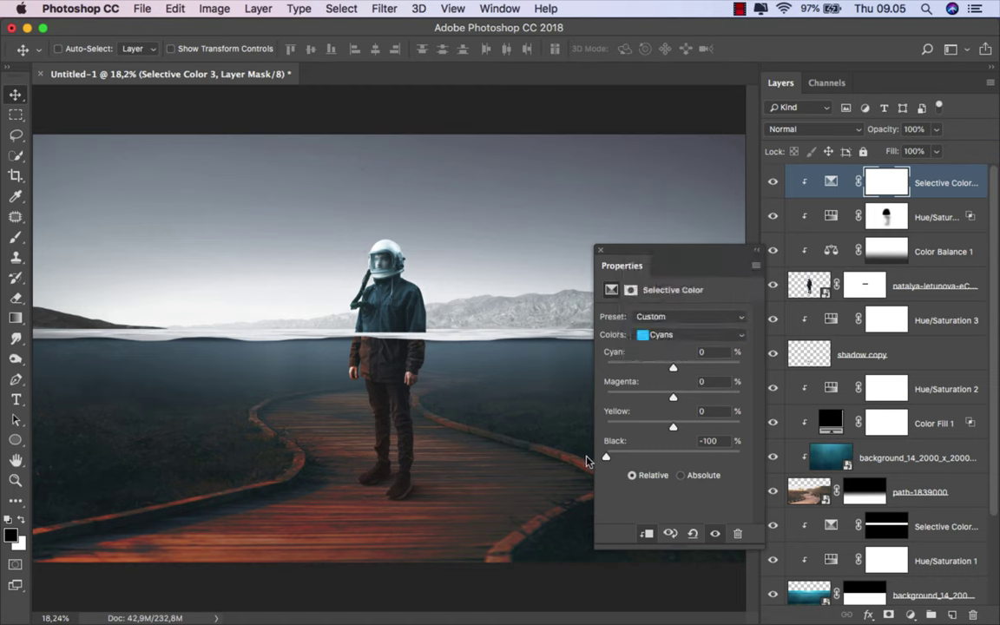
click(661, 338)
click(664, 351)
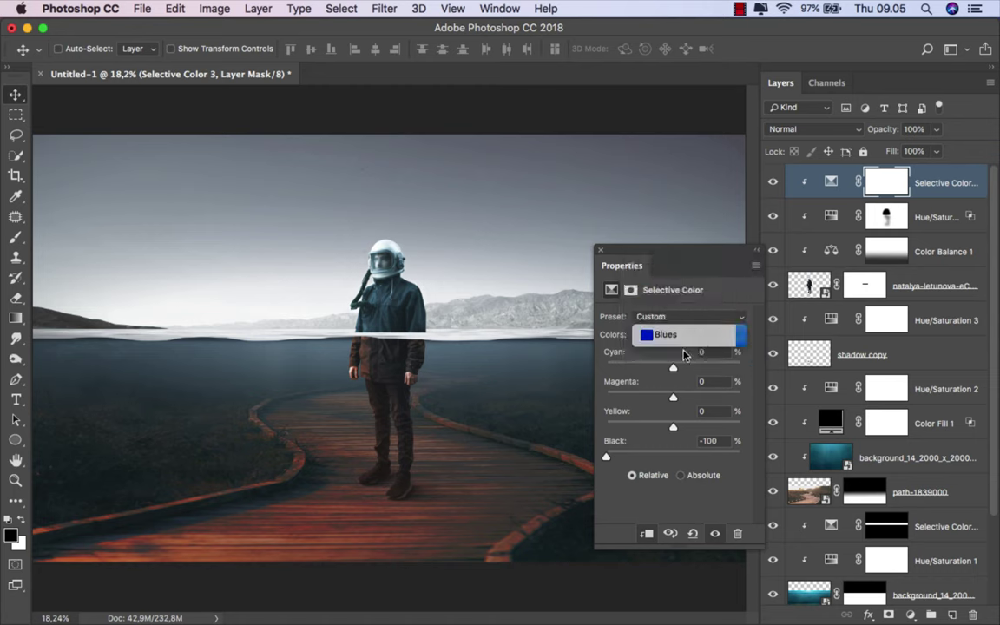
drag(673, 456, 606, 458)
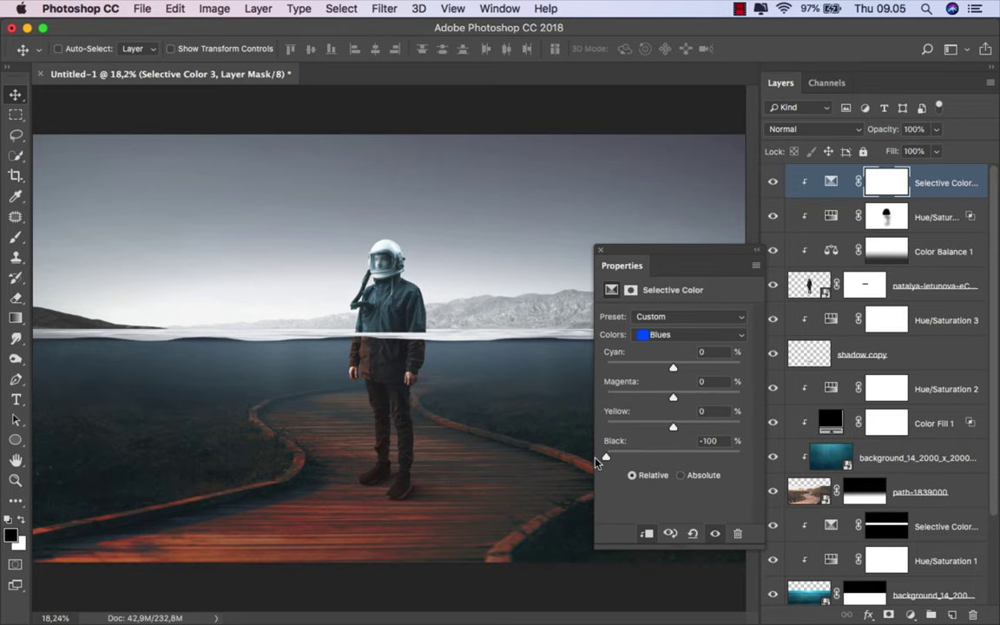
click(600, 250)
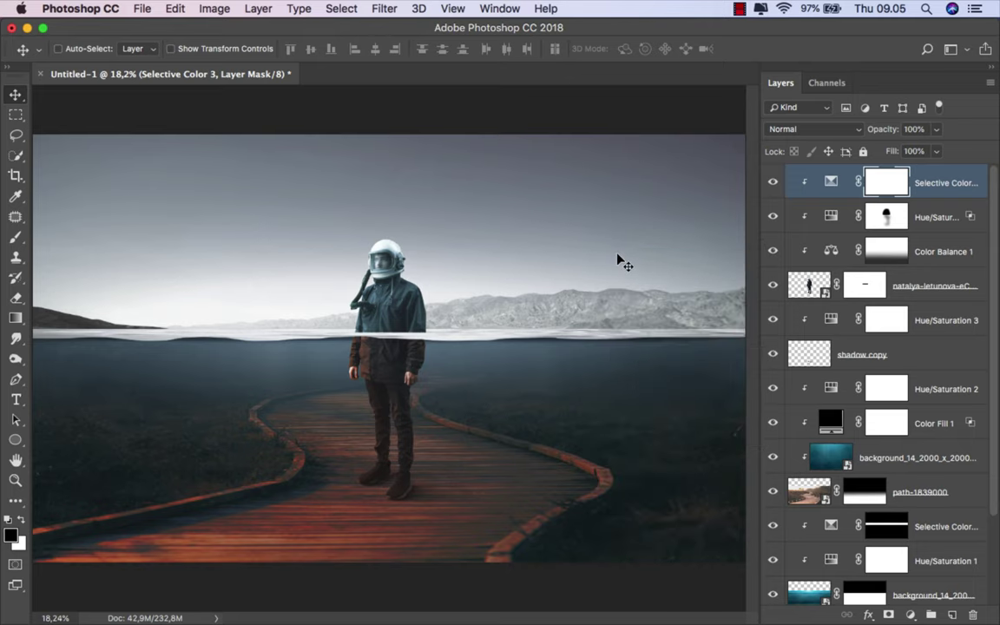
scroll(525, 286, up, 3)
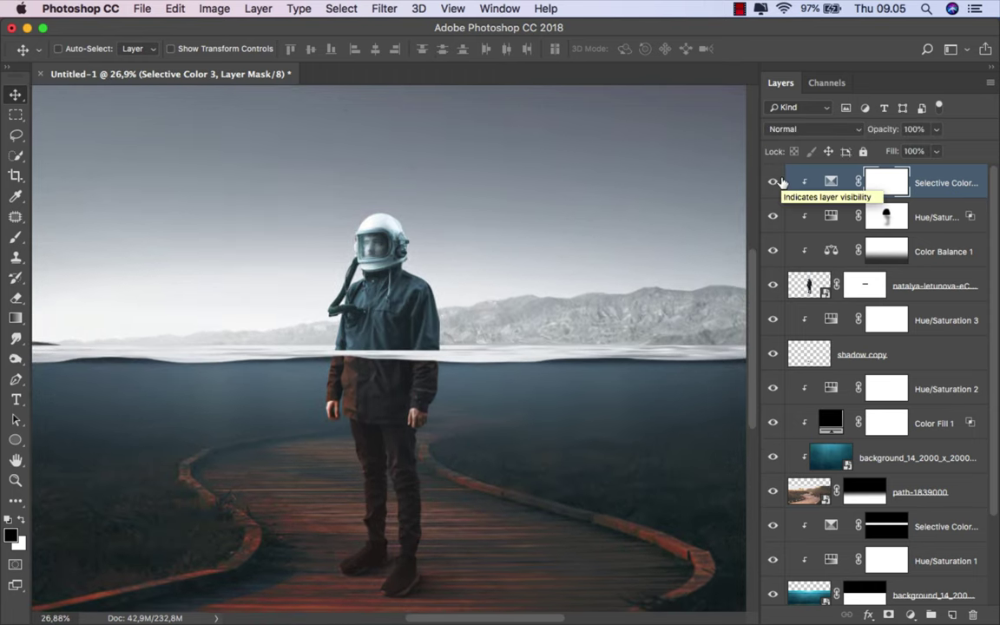
Step: Invert the Selective Color mask and paint white at 100% inside a box around the helmet and shoulders
key(super+i)
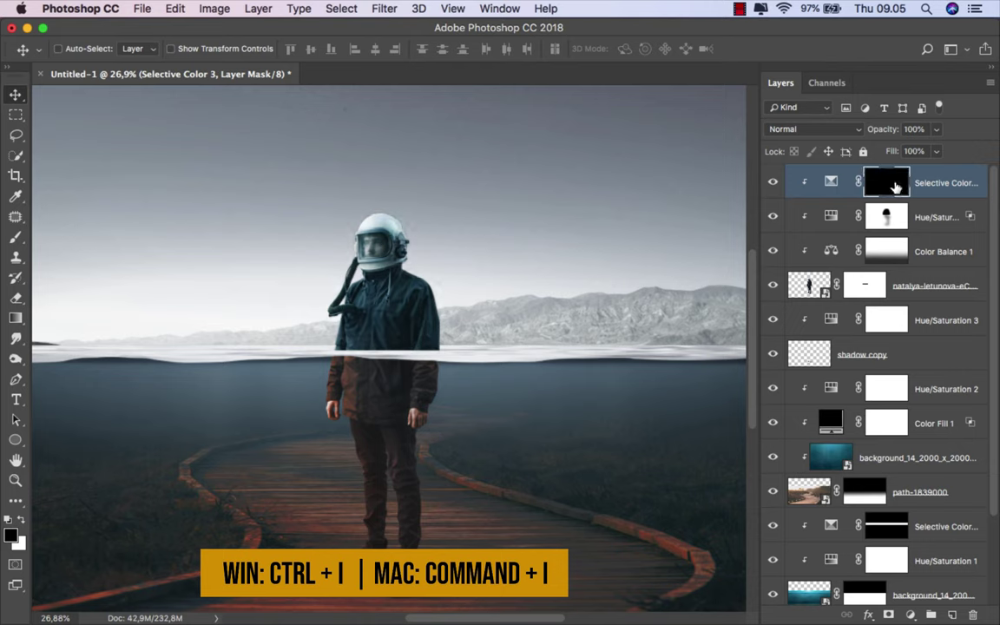
click(15, 114)
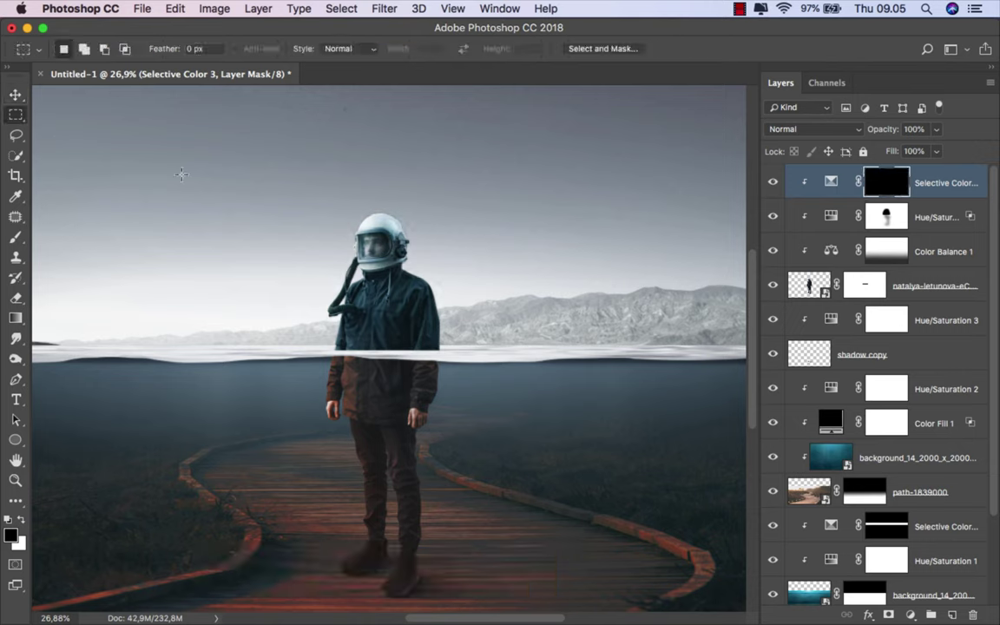
drag(267, 190, 486, 352)
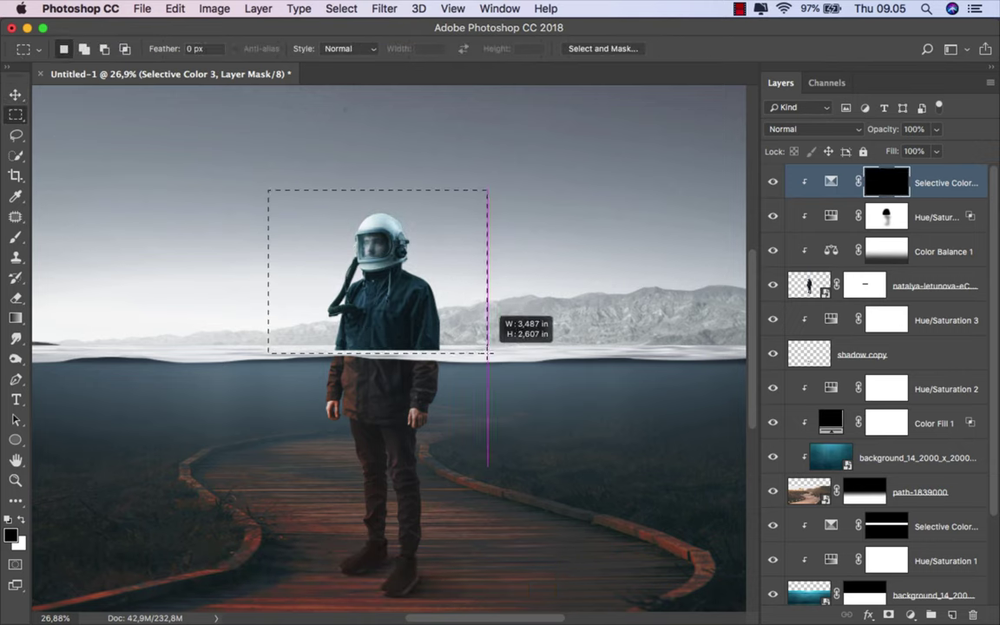
click(16, 236)
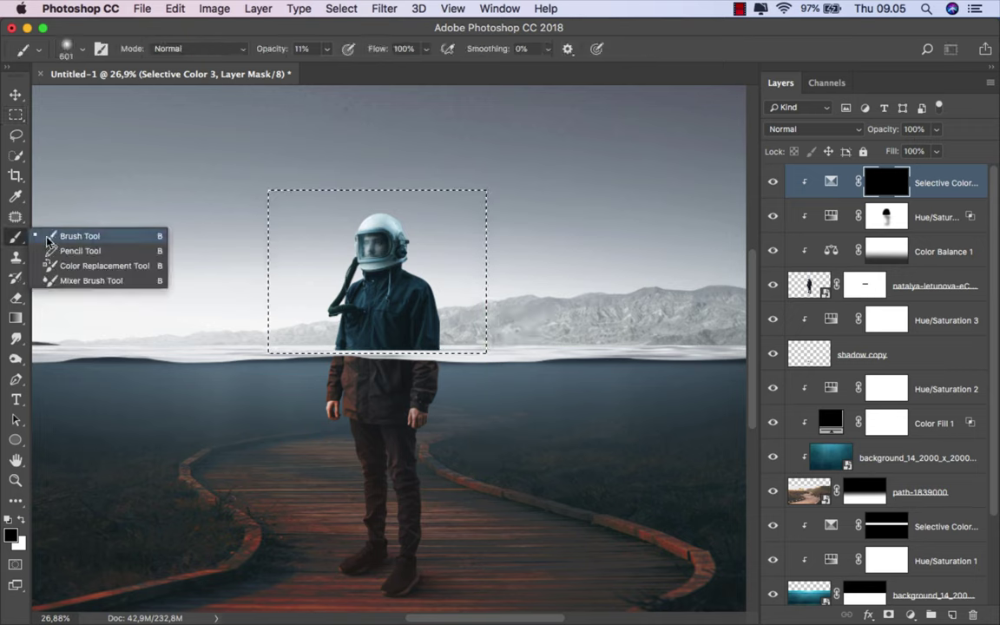
key(x)
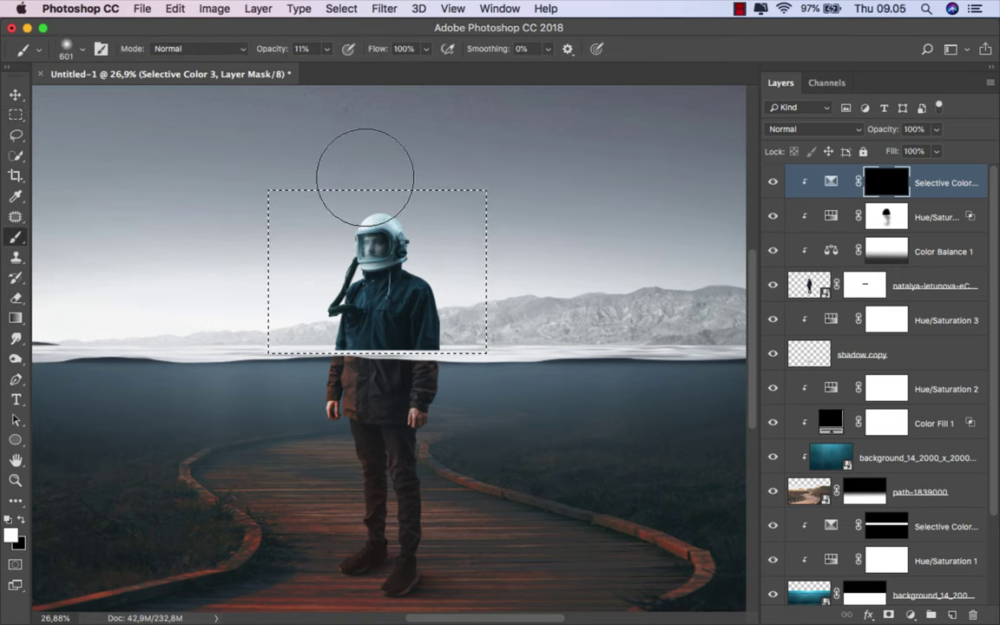
click(326, 49)
drag(291, 63, 356, 63)
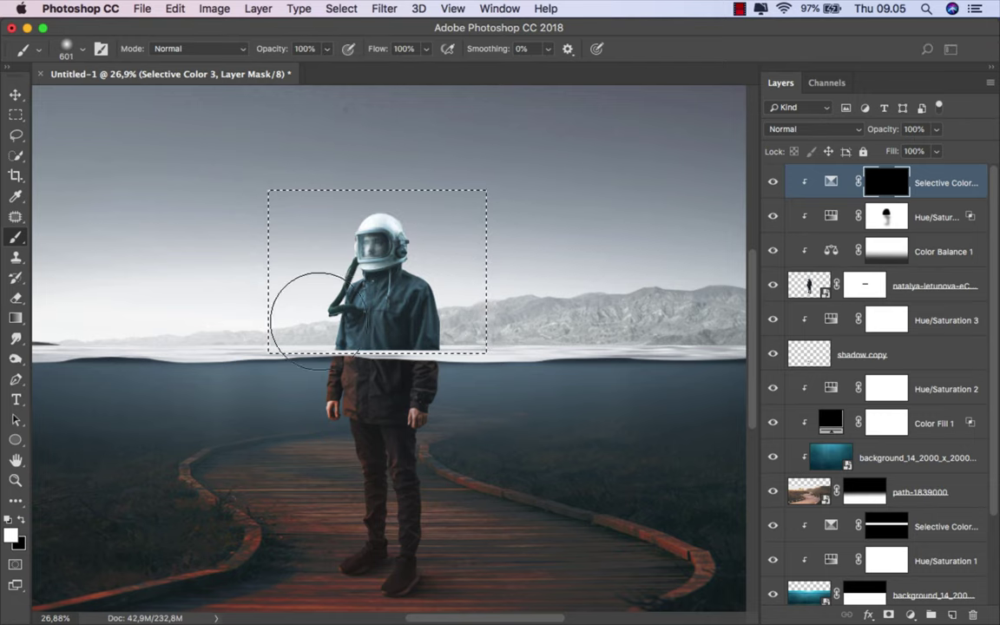
drag(373, 250, 382, 228)
Step: Deselect the box and target the Selective Color adjustment thumbnail
scroll(398, 252, up, 2)
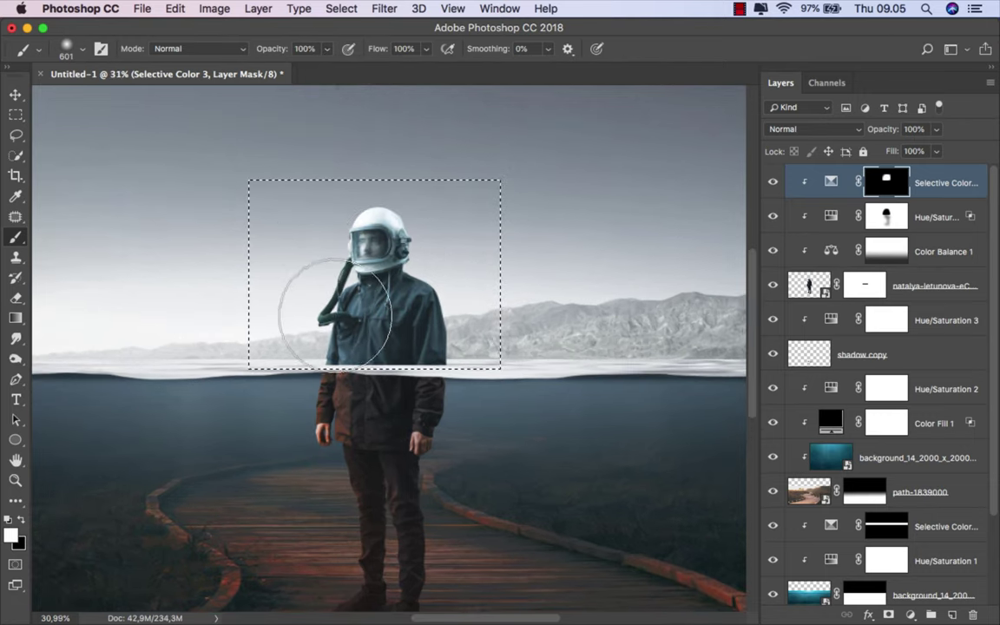
click(342, 9)
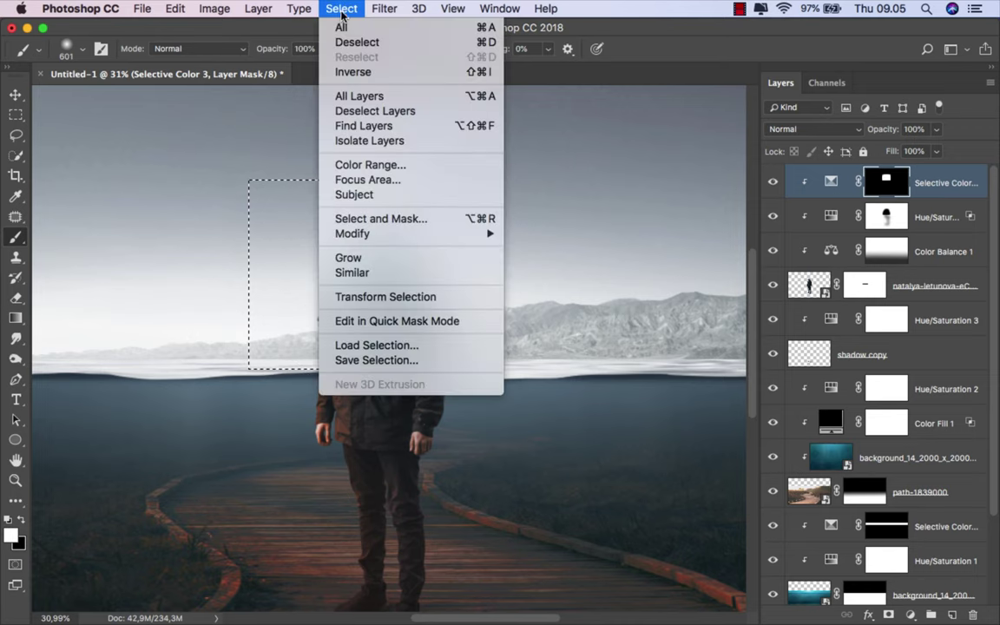
click(354, 40)
key(v)
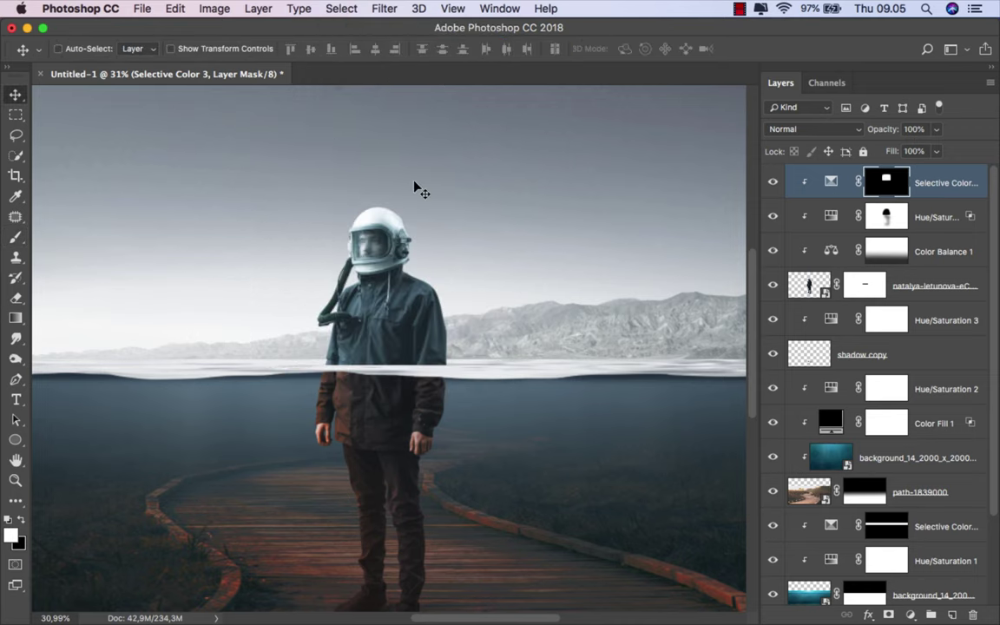
scroll(415, 189, down, 2)
scroll(415, 189, down, 3)
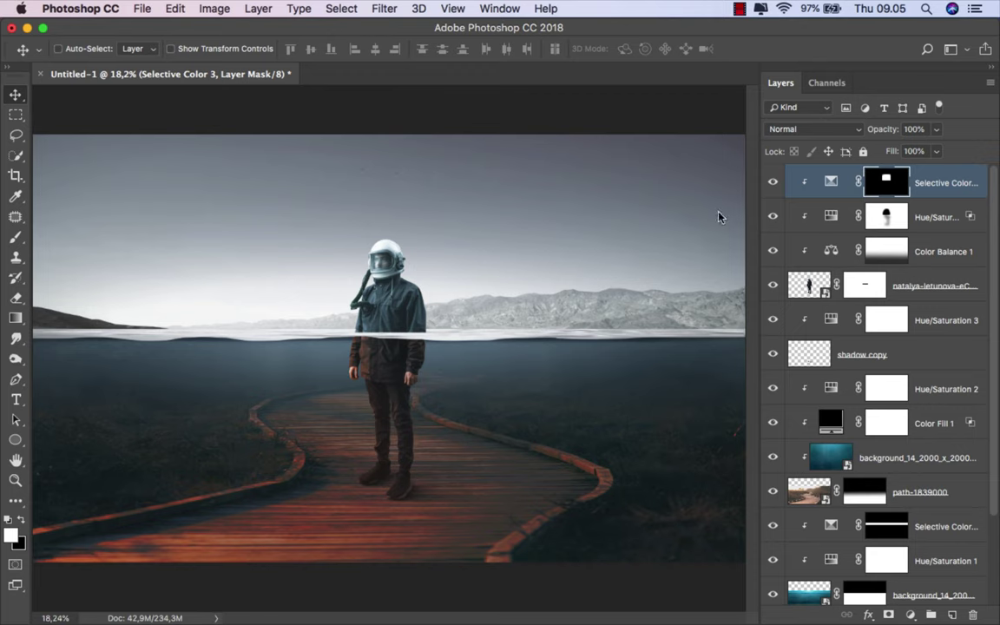
click(831, 181)
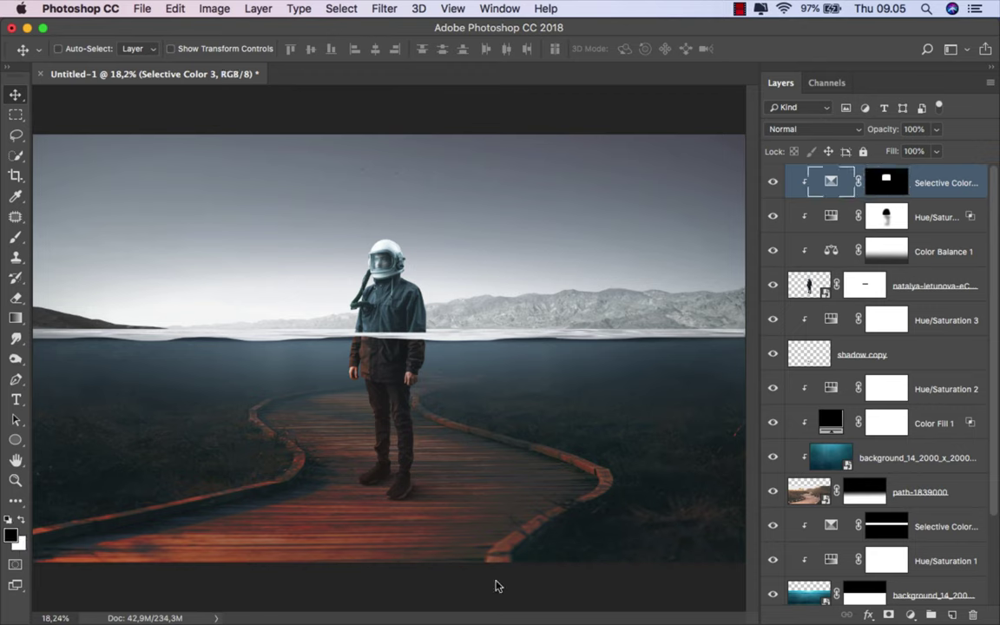
Step: Drag the underwater background PNG from Finder onto the canvas, widen it and move it down
click(365, 613)
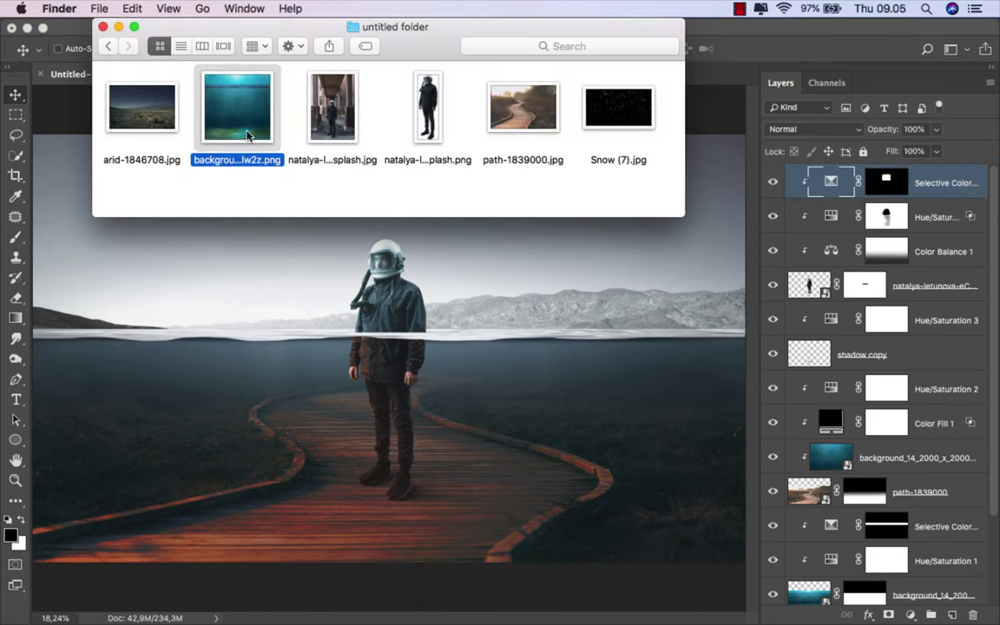
drag(247, 134, 402, 346)
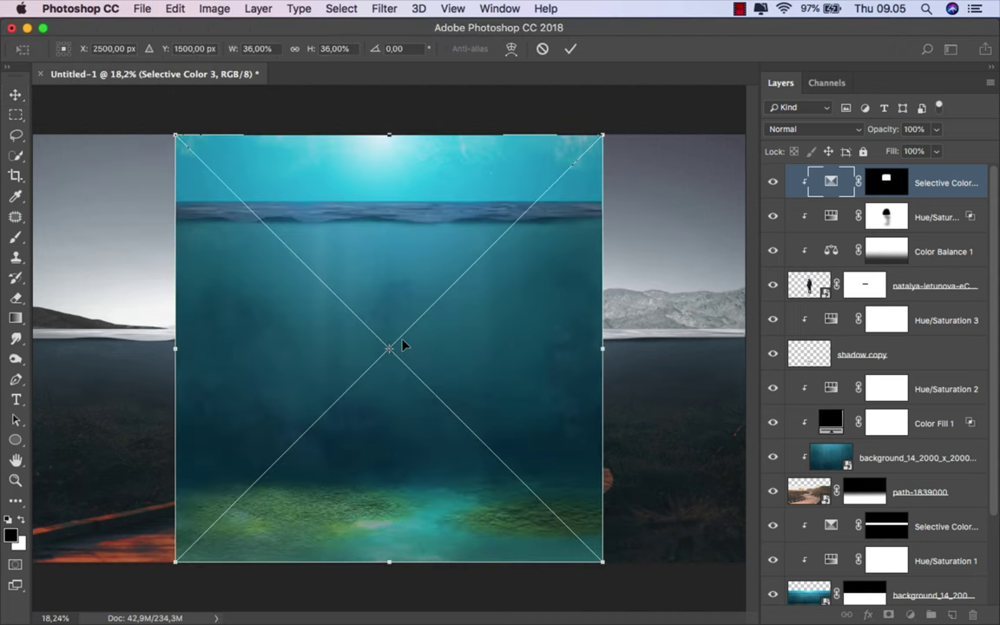
drag(592, 348, 718, 347)
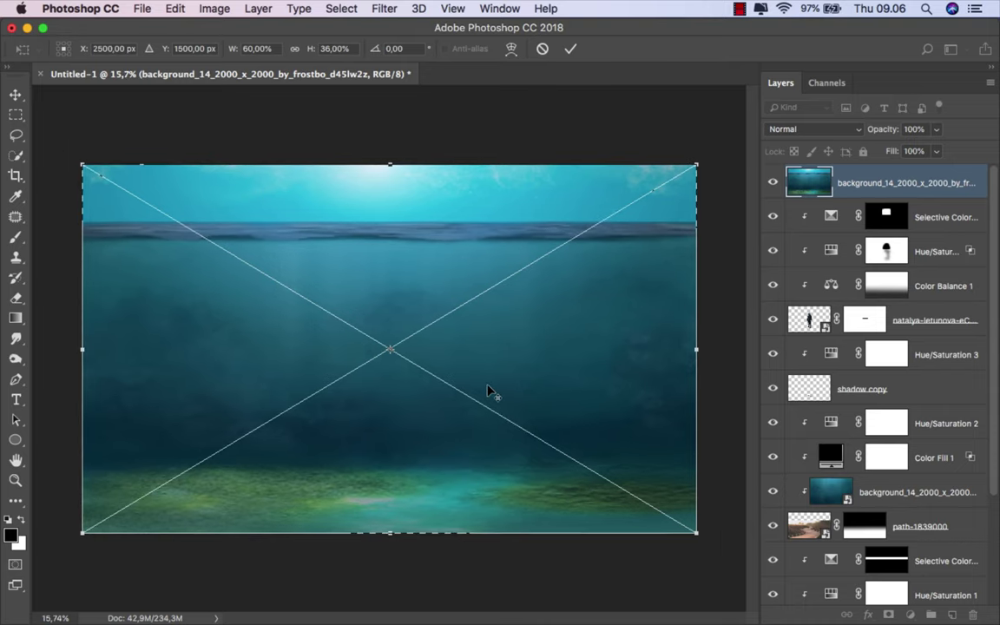
drag(439, 296, 440, 368)
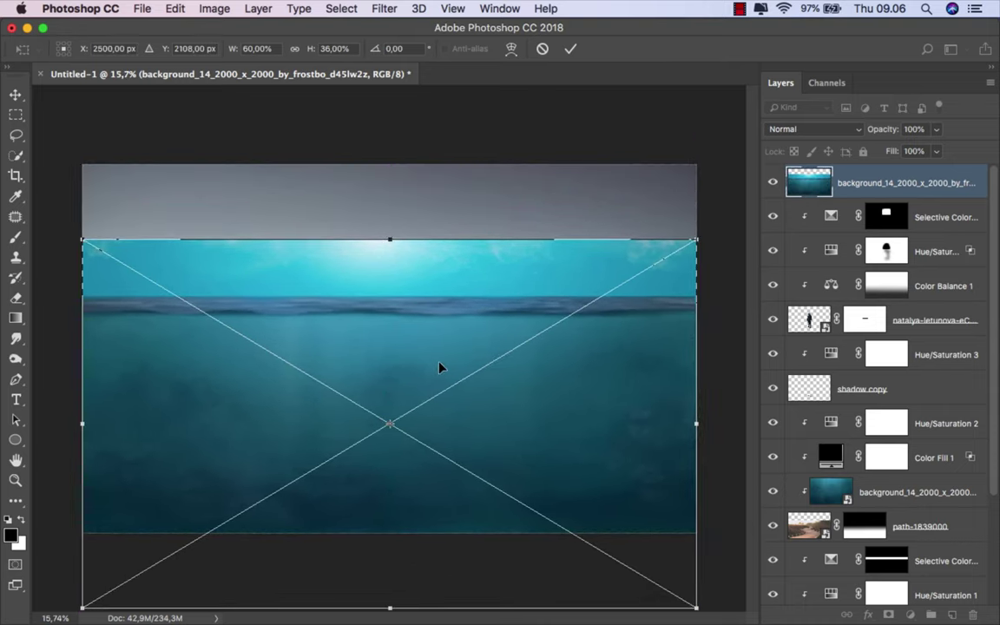
click(569, 48)
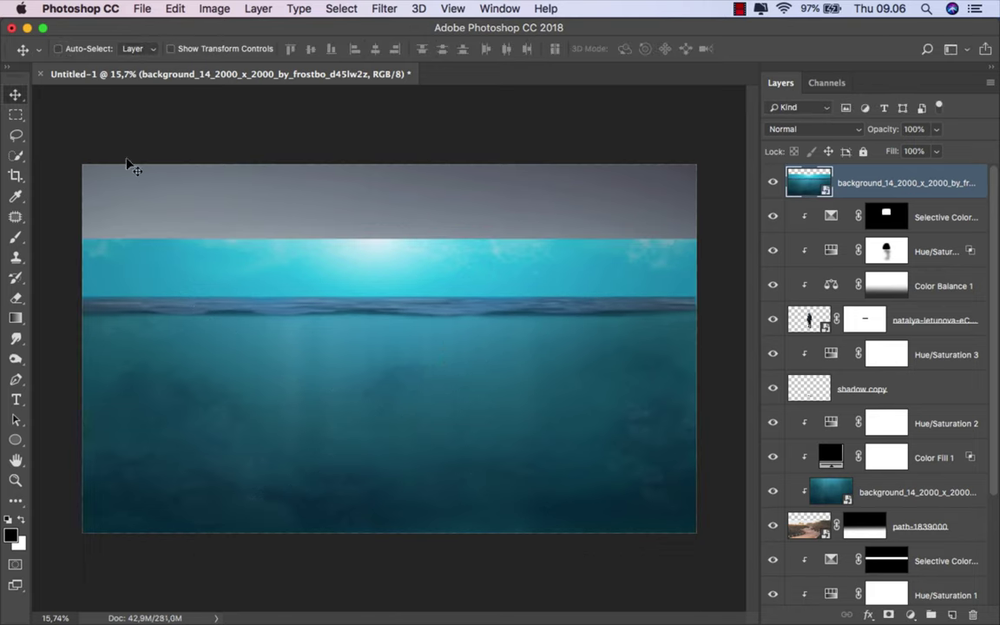
Step: Mask the underwater layer to the lower water area and squash it down from the top
click(16, 115)
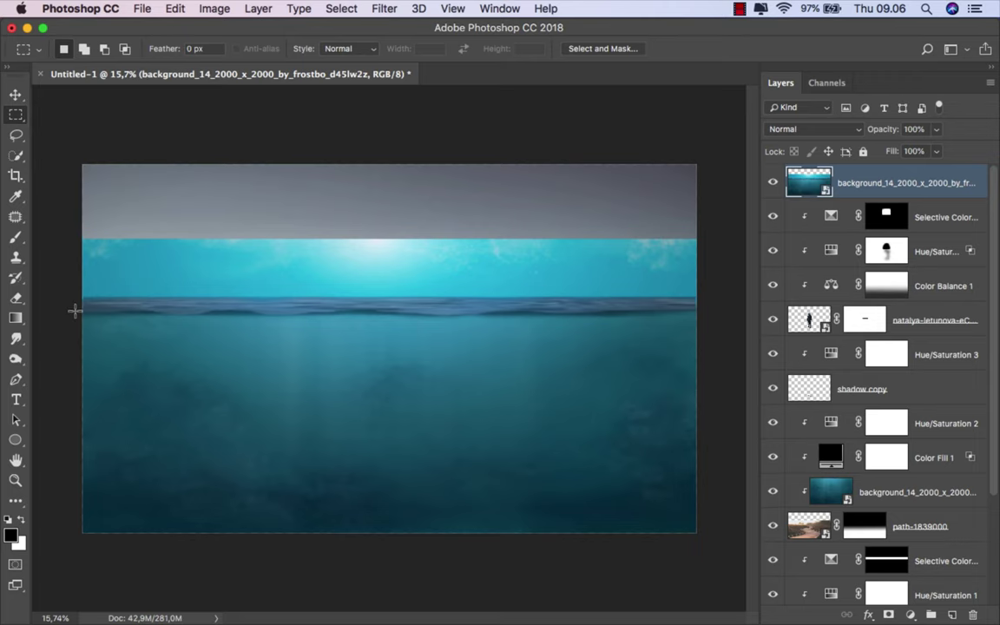
drag(76, 321, 730, 554)
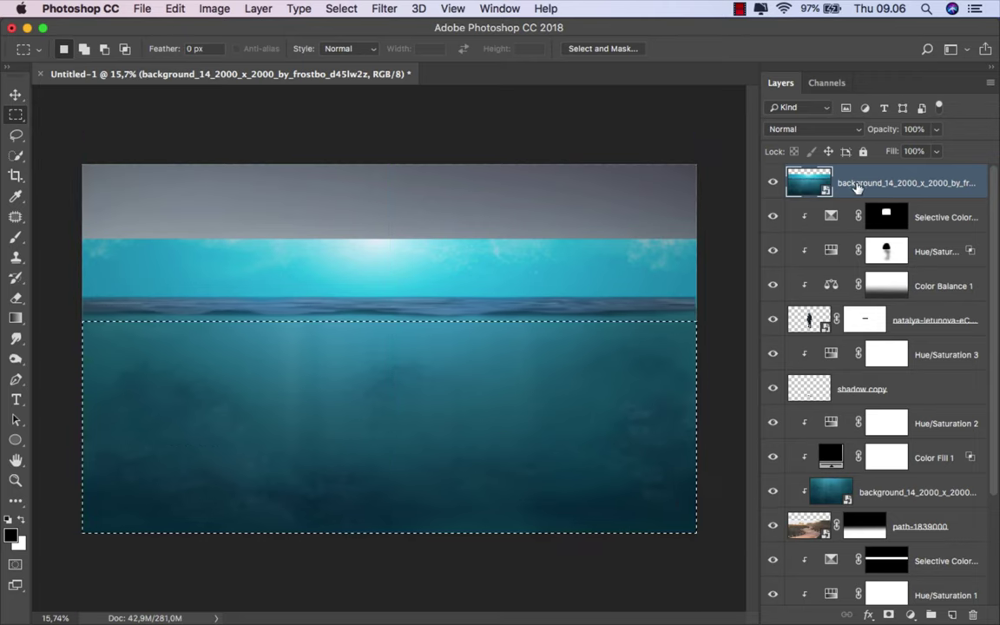
click(910, 615)
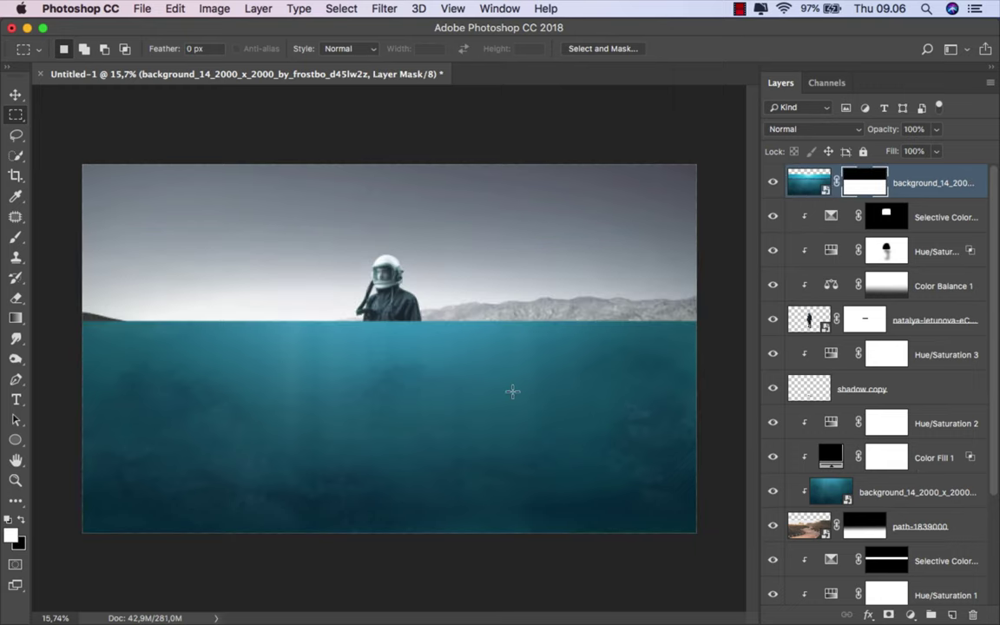
scroll(334, 307, up, 1)
key(ctrl+2)
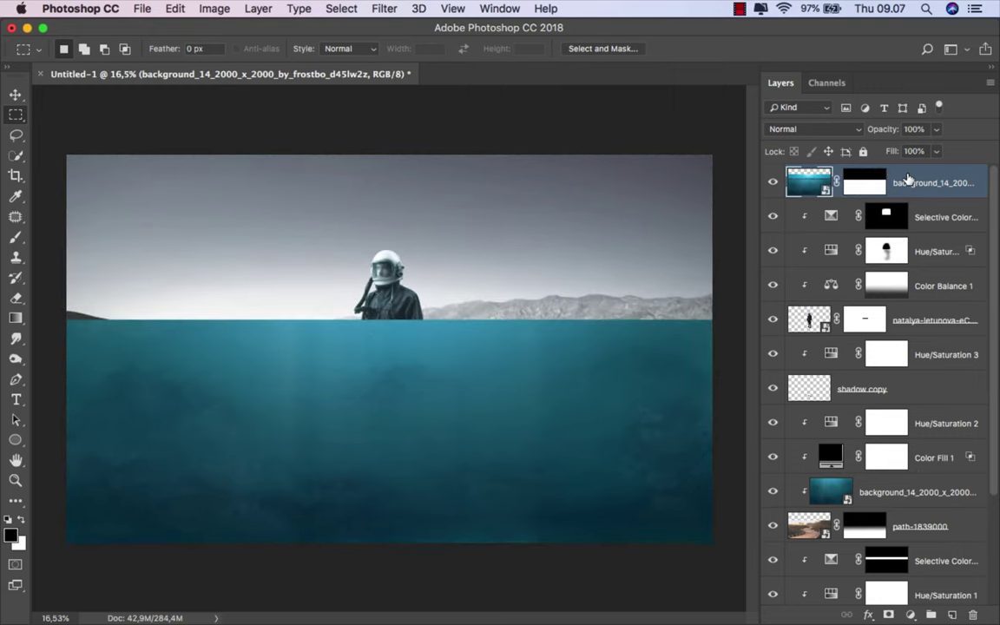
key(ctrl+t)
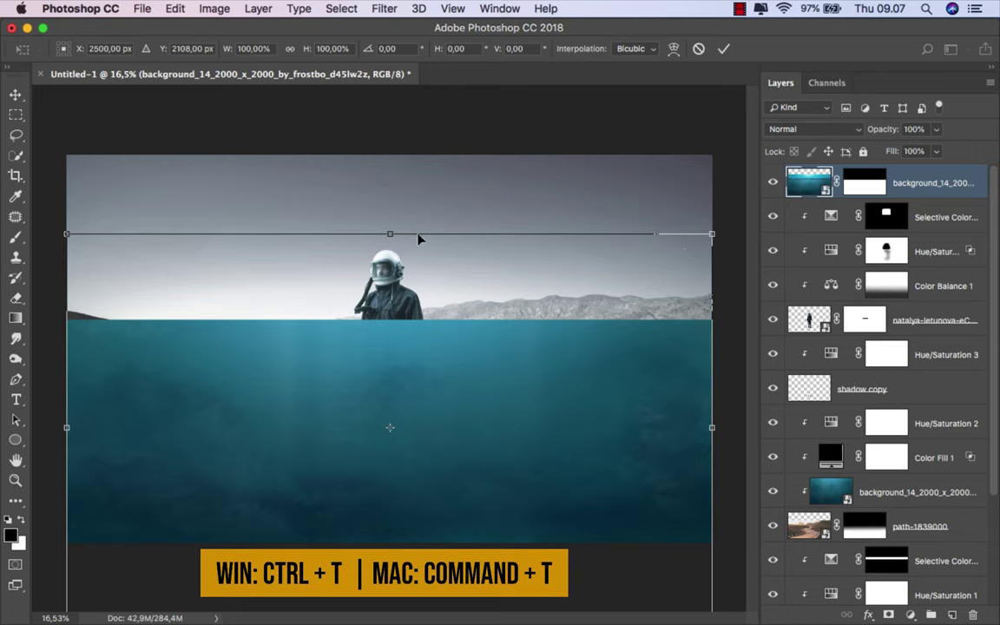
mouse_move(390, 234)
mouse_down()
mouse_move(391, 268)
mouse_move(396, 252)
mouse_up()
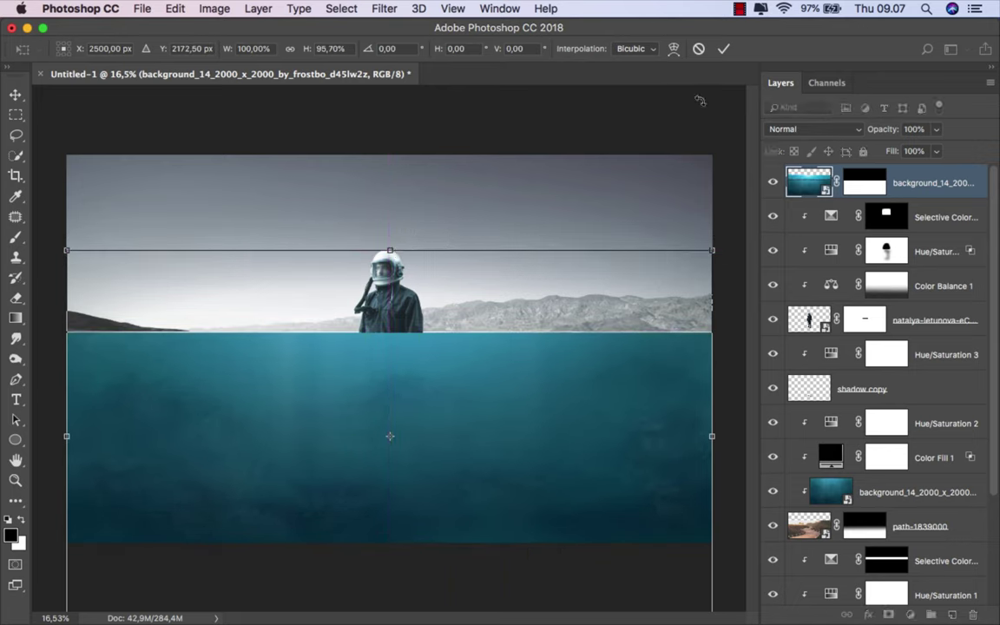
click(723, 49)
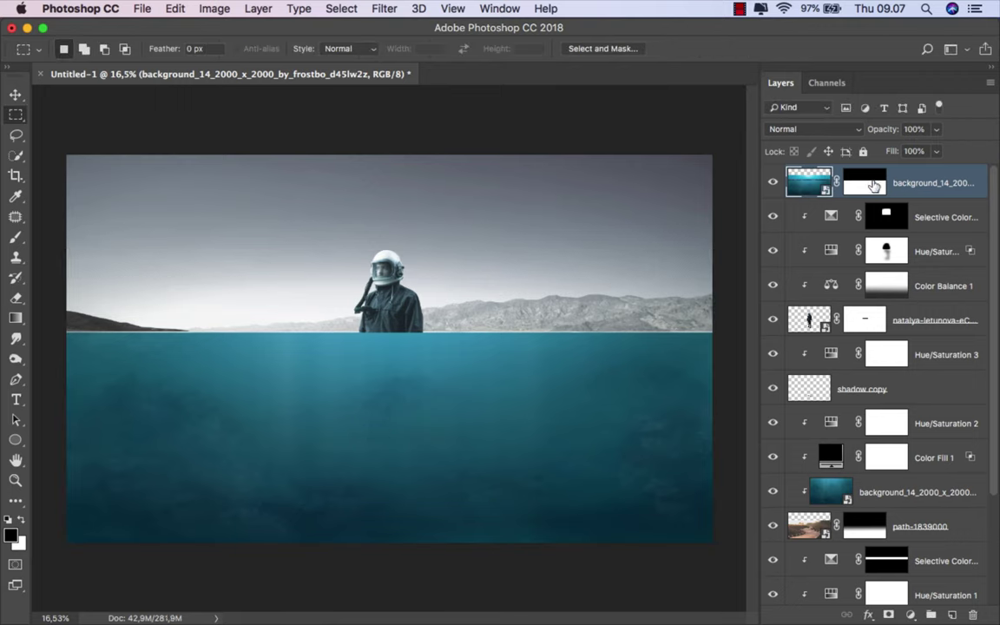
Step: Target the water mask and load the horizon band from the Selective Color mask as a selection
click(871, 185)
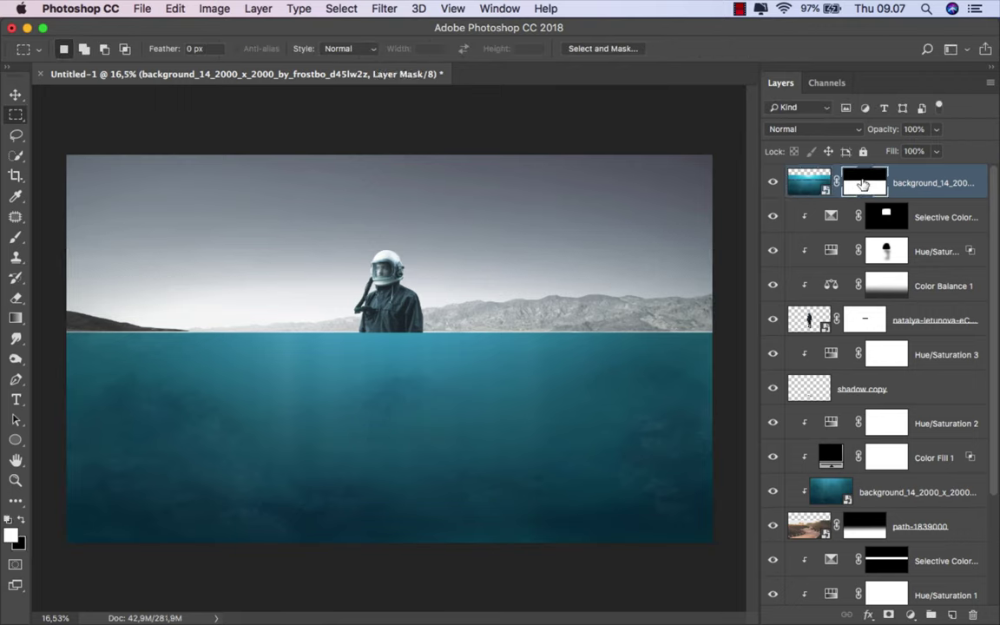
ctrl+click(883, 565)
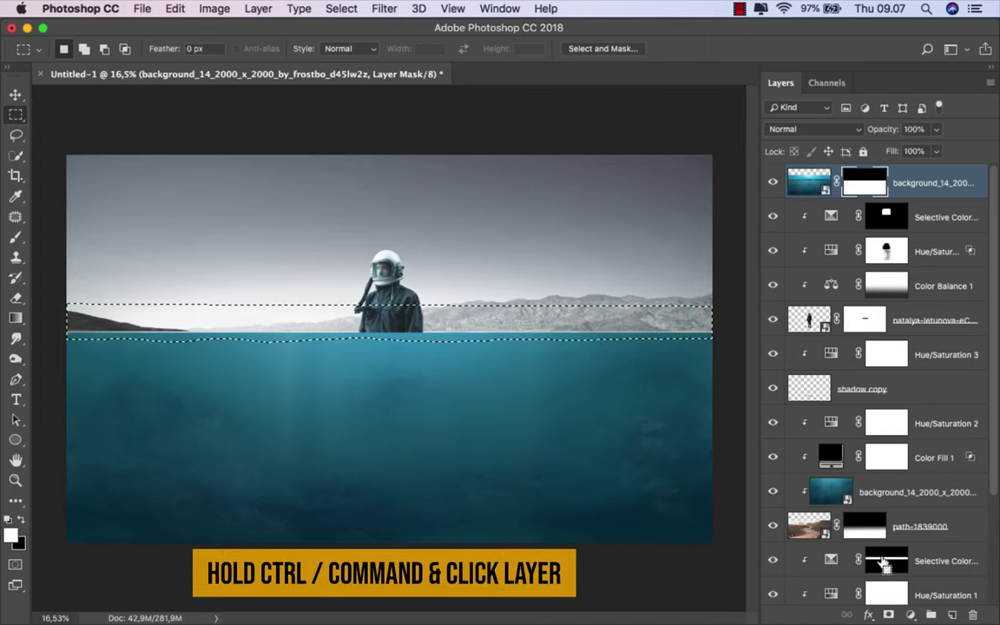
scroll(988, 426, down, 1)
scroll(990, 417, down, 1)
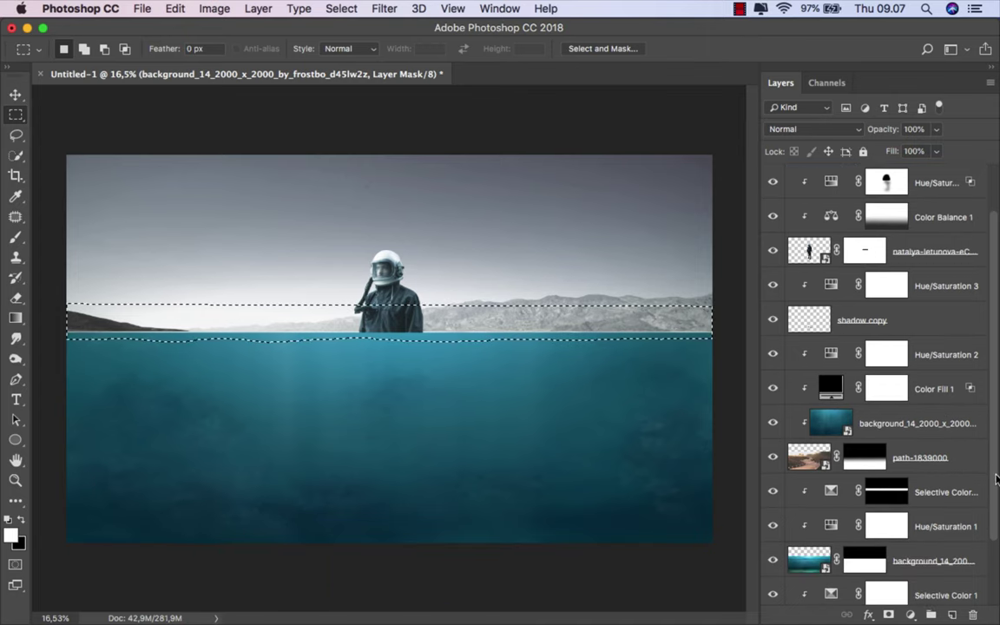
scroll(994, 391, up, 2)
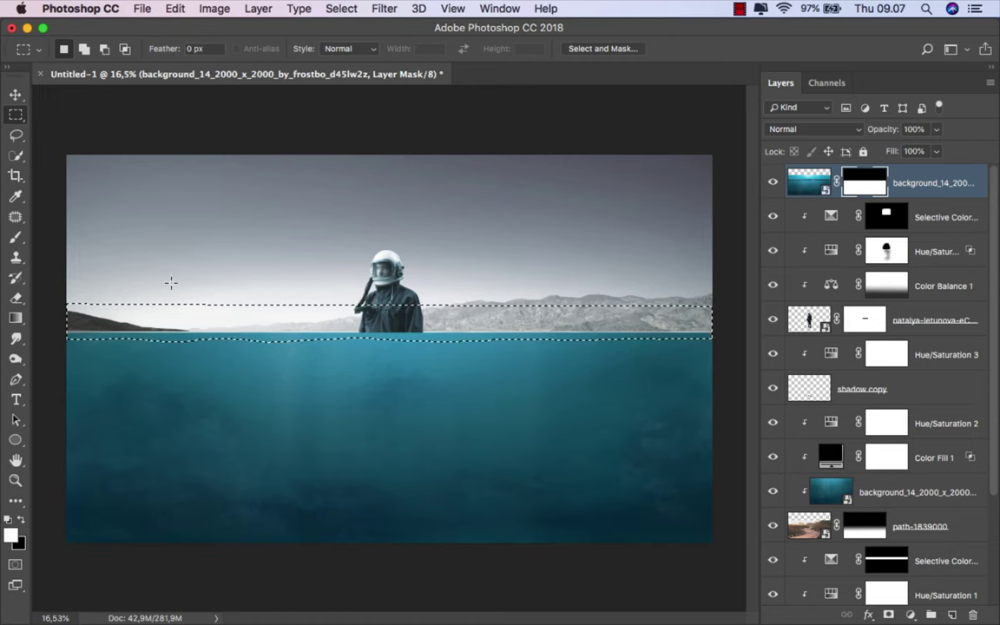
Step: Paint black with a 446 px brush along the horizon selection on the water mask
drag(15, 236, 50, 236)
click(50, 236)
click(22, 520)
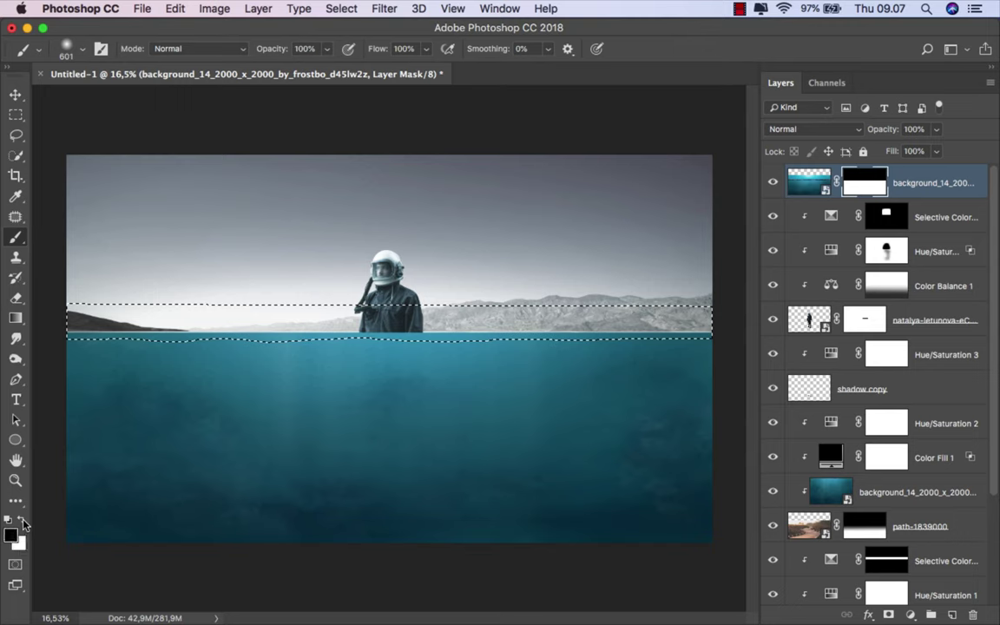
scroll(134, 296, up, 2)
drag(135, 297, 122, 297)
scroll(130, 304, down, 1)
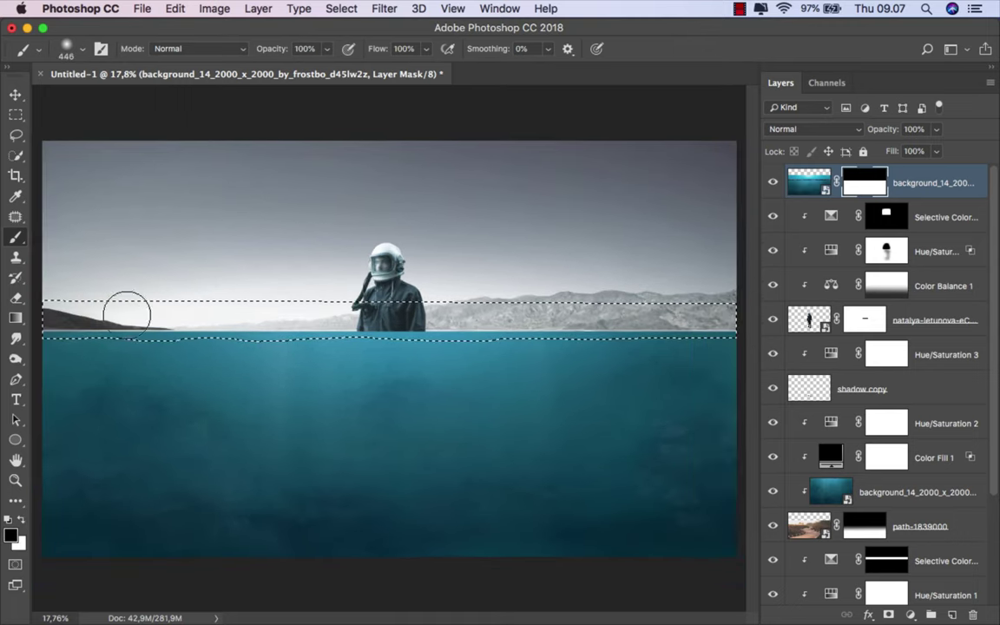
mouse_move(49, 339)
mouse_down()
mouse_move(691, 339)
mouse_move(56, 335)
mouse_up()
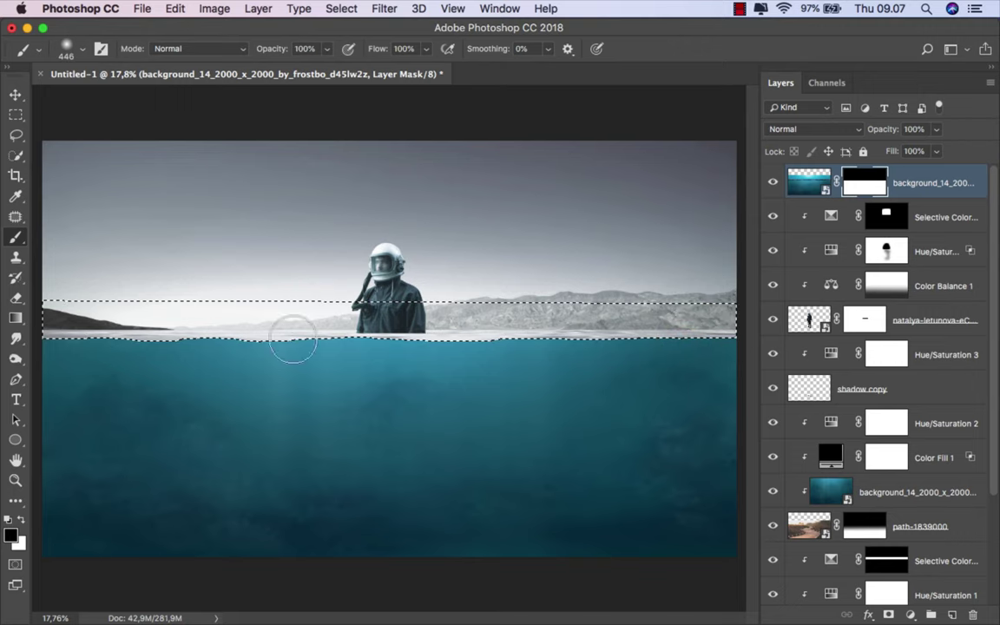
Step: Clear the horizon selection and target the water layer's image
click(341, 9)
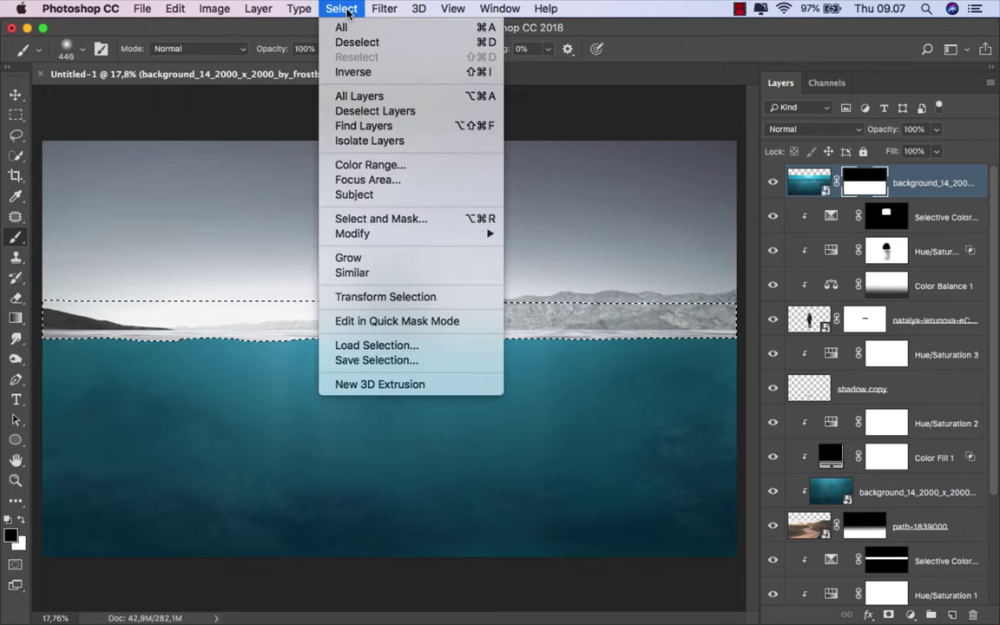
key(Escape)
key(ctrl+d)
key(ctrl+0)
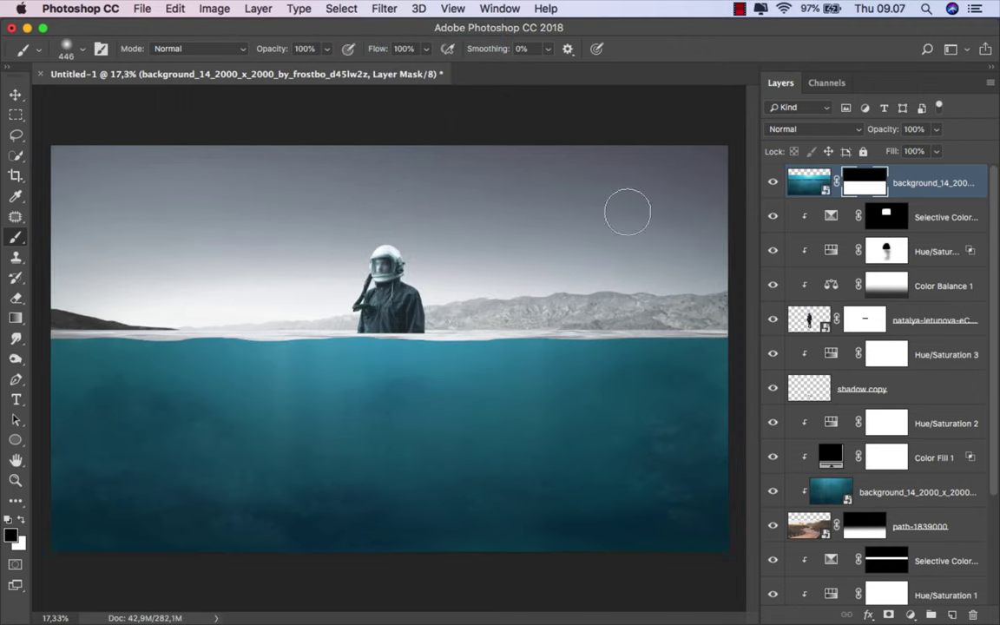
click(812, 178)
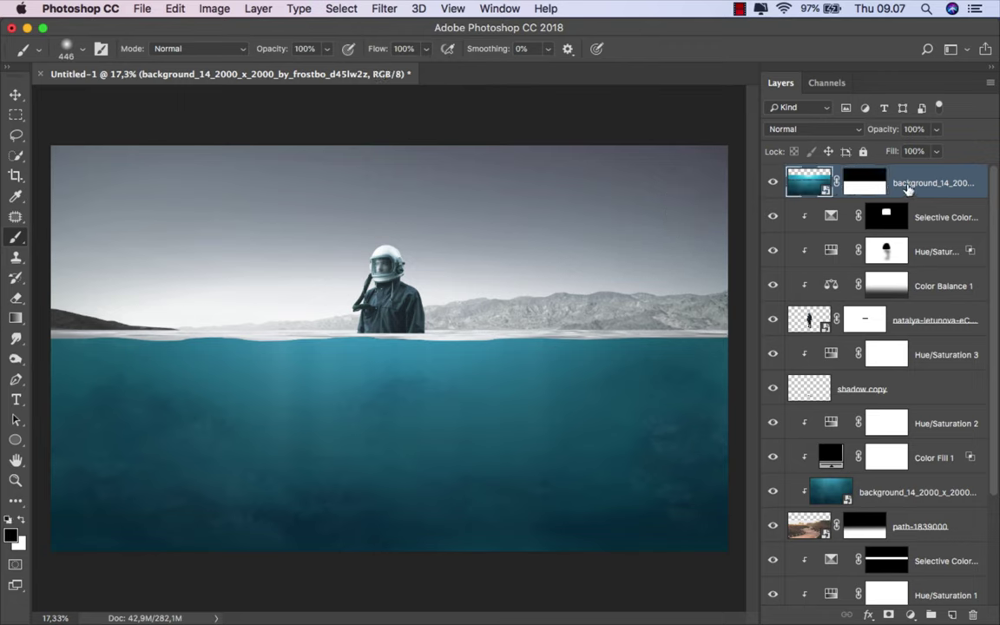
Step: Set the water layer to 50% opacity and clip a Hue/Saturation at Saturation -34 to it
click(935, 130)
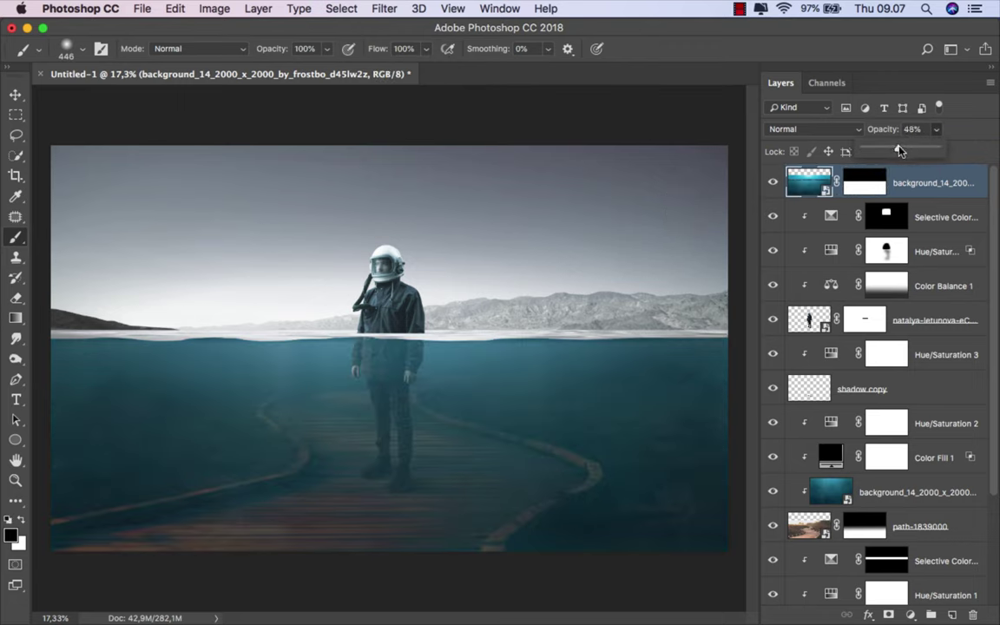
drag(900, 151, 905, 172)
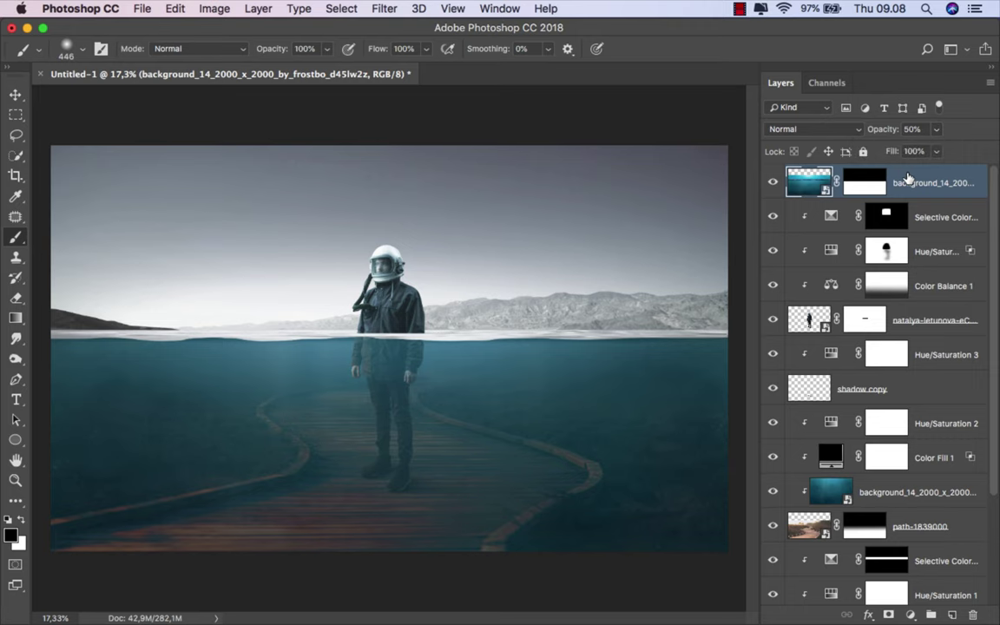
click(910, 615)
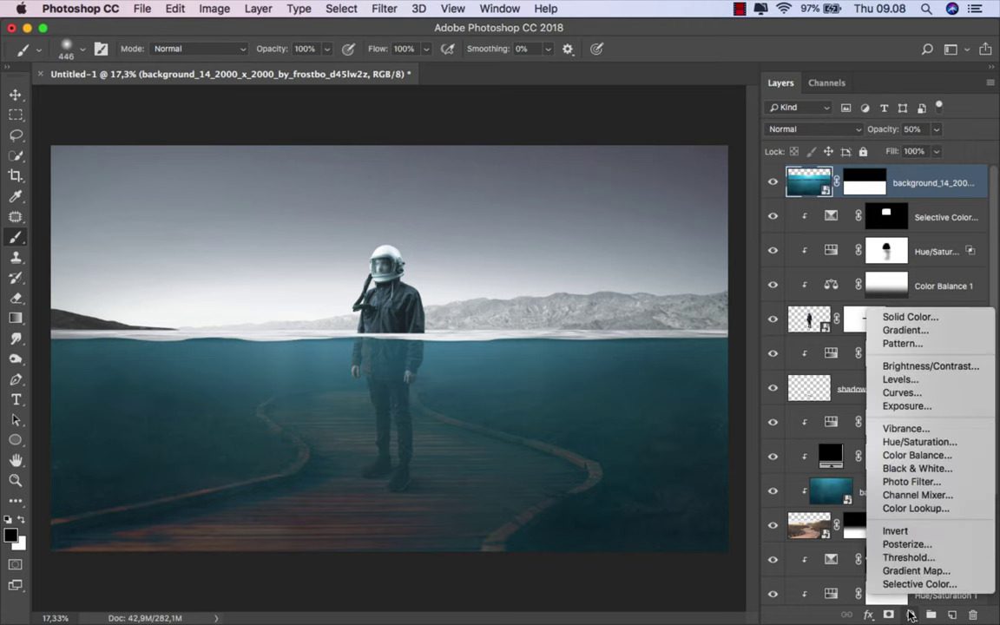
click(912, 440)
click(647, 533)
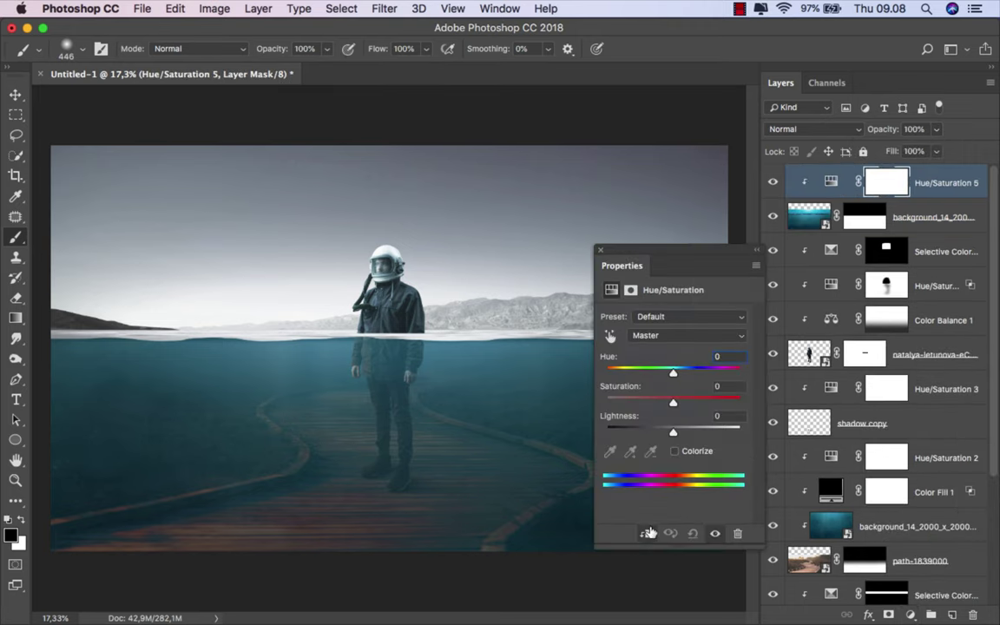
drag(653, 405, 652, 402)
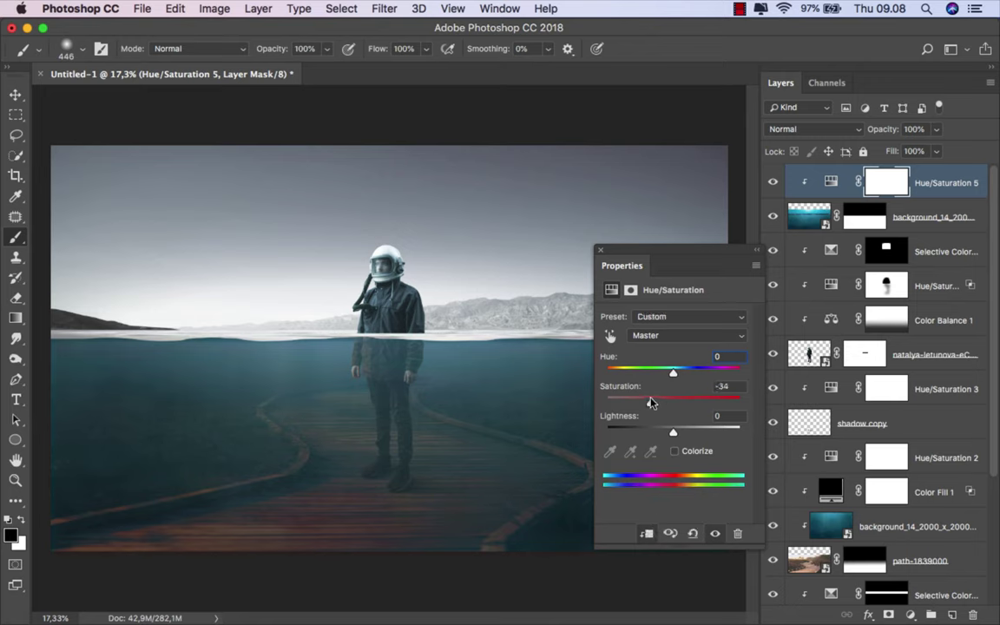
click(600, 250)
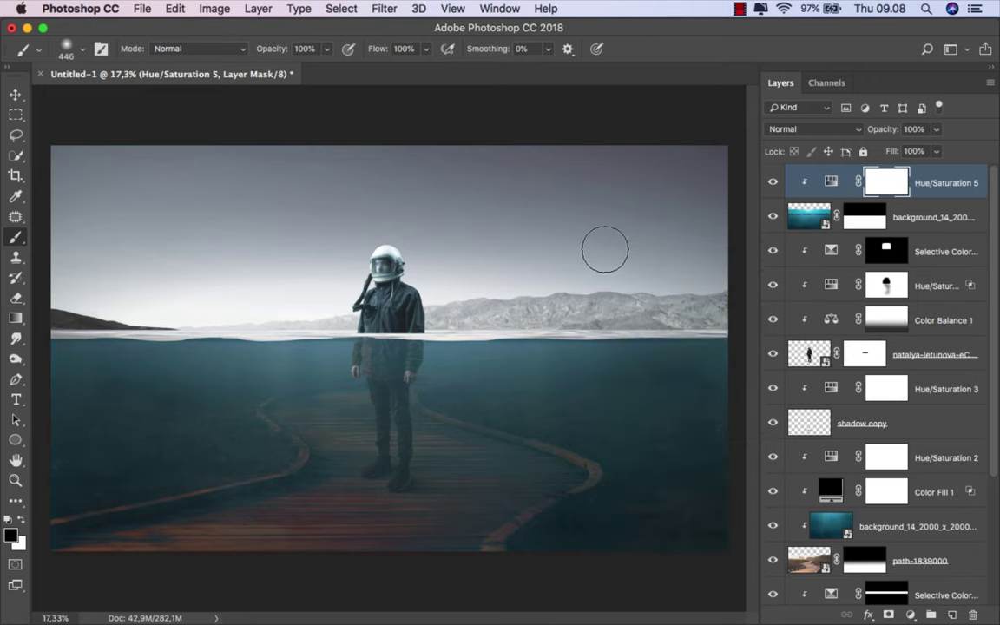
click(922, 215)
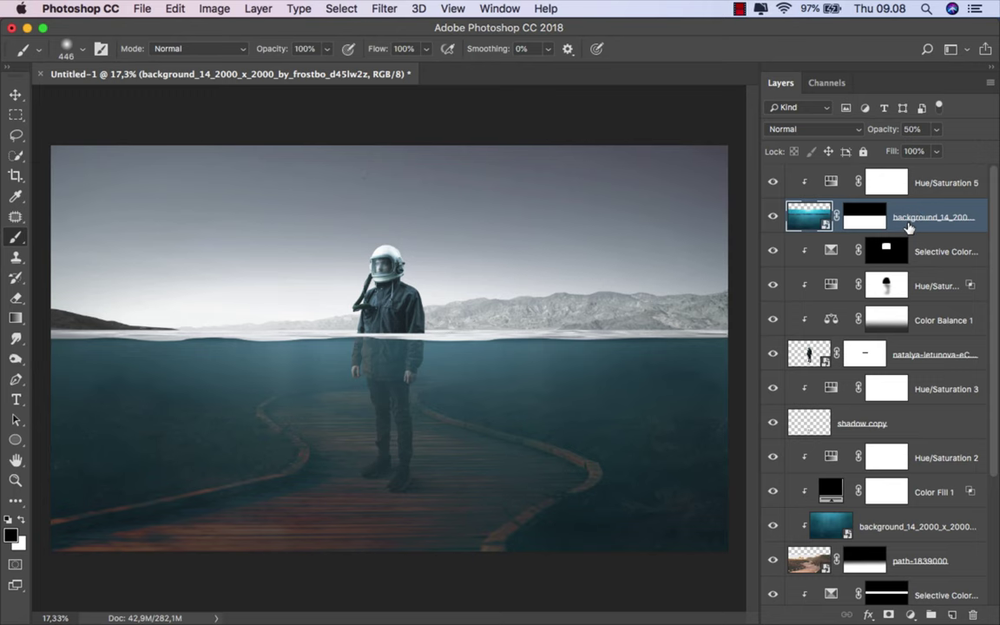
right_click(909, 226)
Step: Split the water layer's This Layer and Underlying Layer white Blend If sliders so the path shows through
click(752, 227)
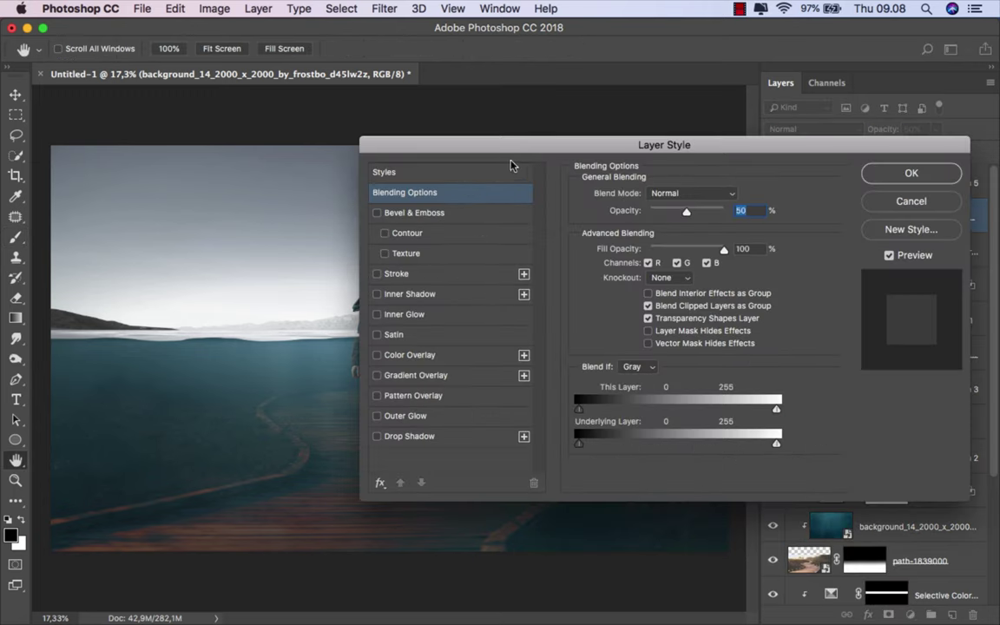
drag(486, 146, 639, 158)
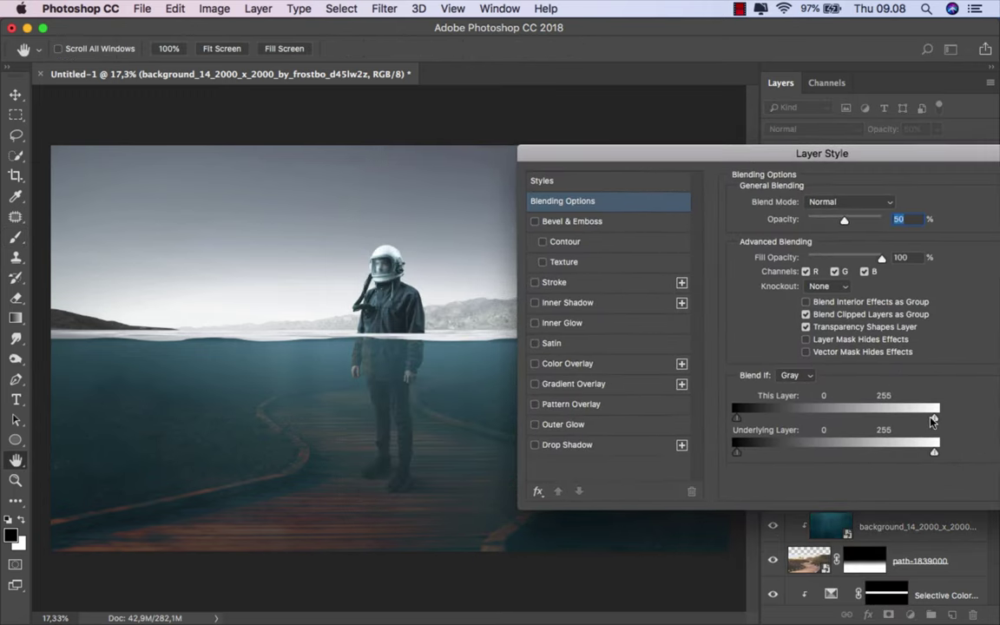
drag(934, 420, 737, 423)
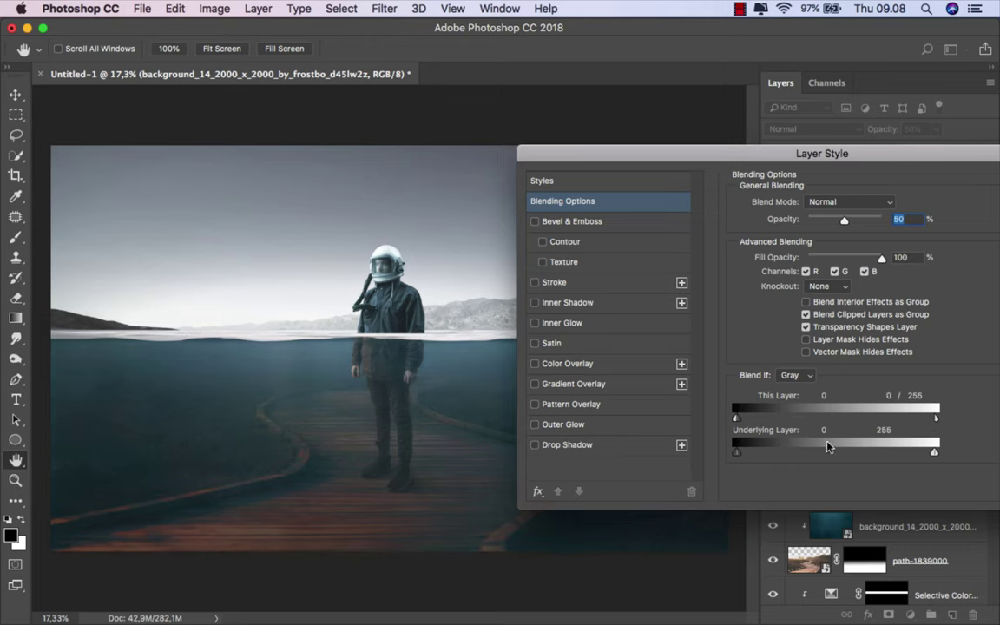
drag(935, 454, 699, 452)
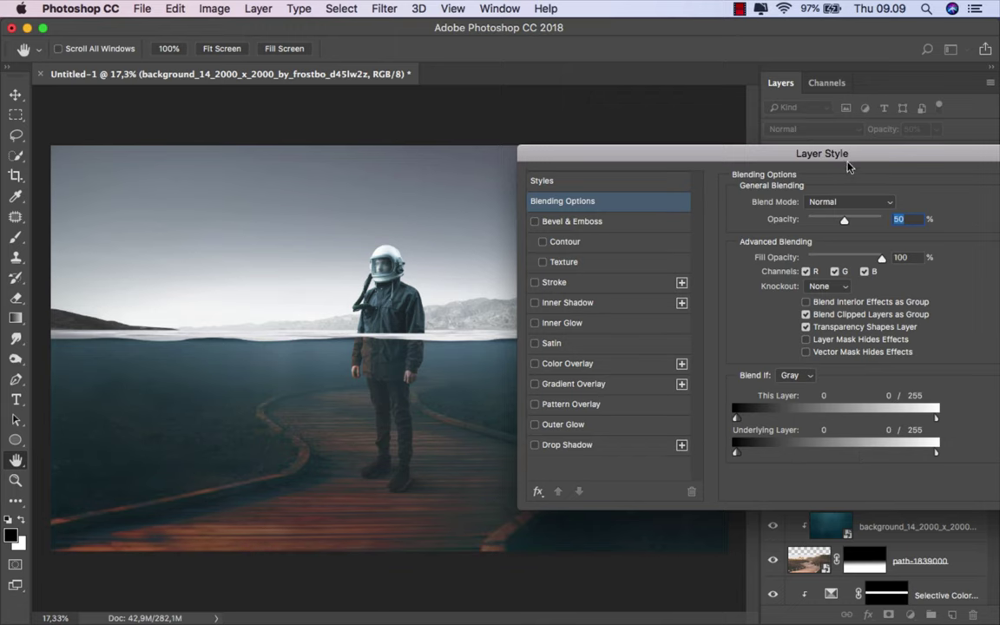
drag(849, 167, 694, 166)
click(923, 190)
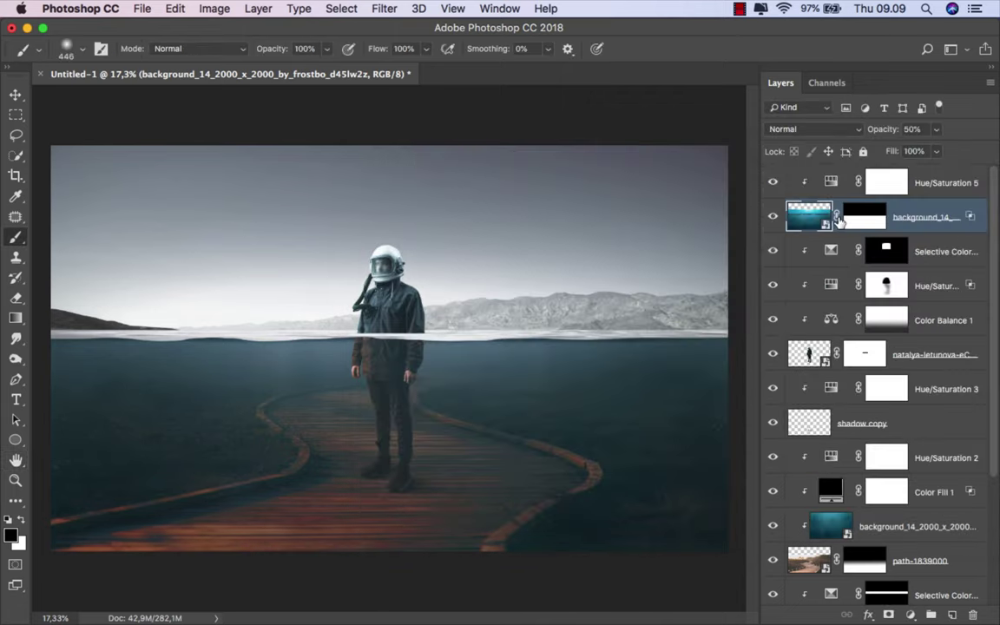
Step: Place the Snow (7) image above Hue/Saturation 5 in Screen blend mode, nudged toward the sky
click(774, 218)
click(929, 184)
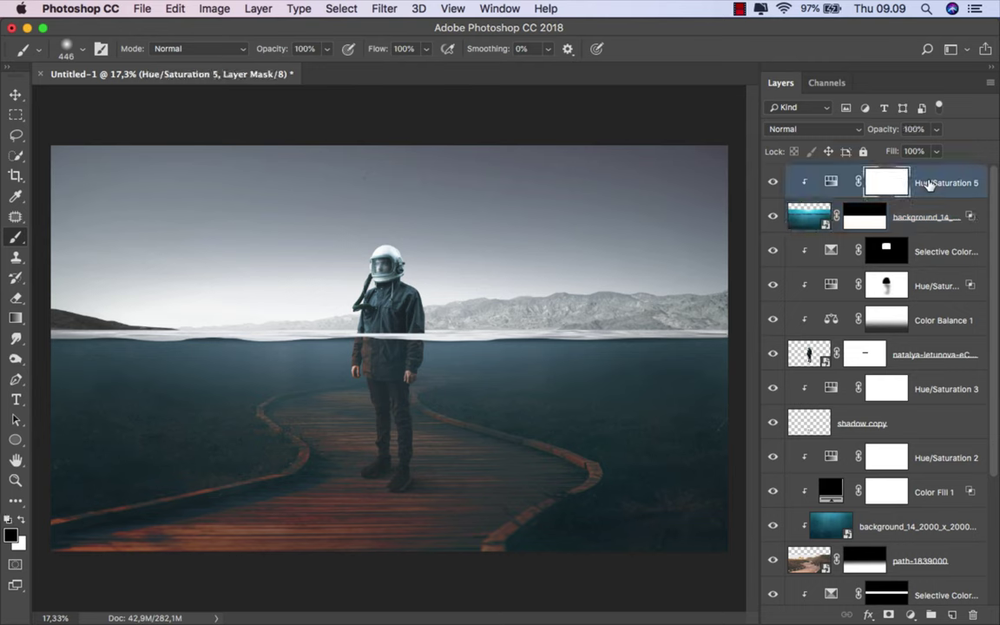
mouse_move(408, 620)
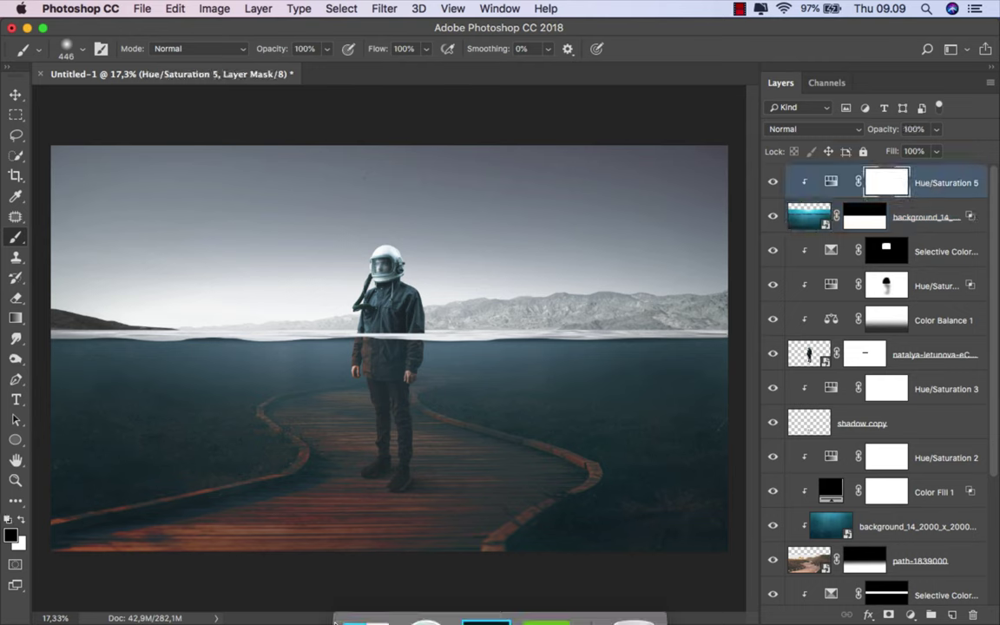
click(362, 585)
drag(613, 111, 437, 266)
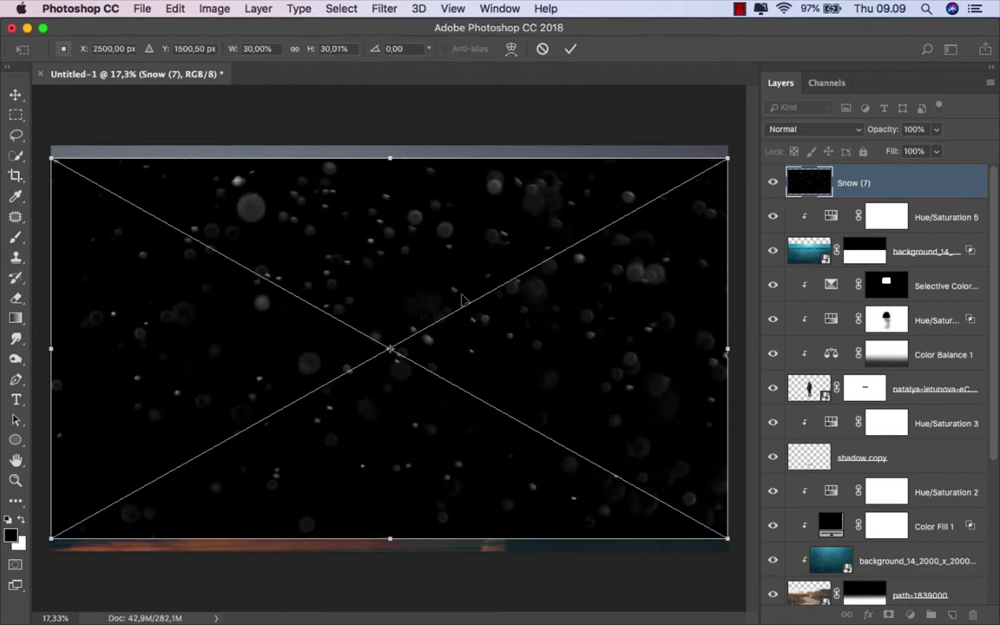
click(806, 132)
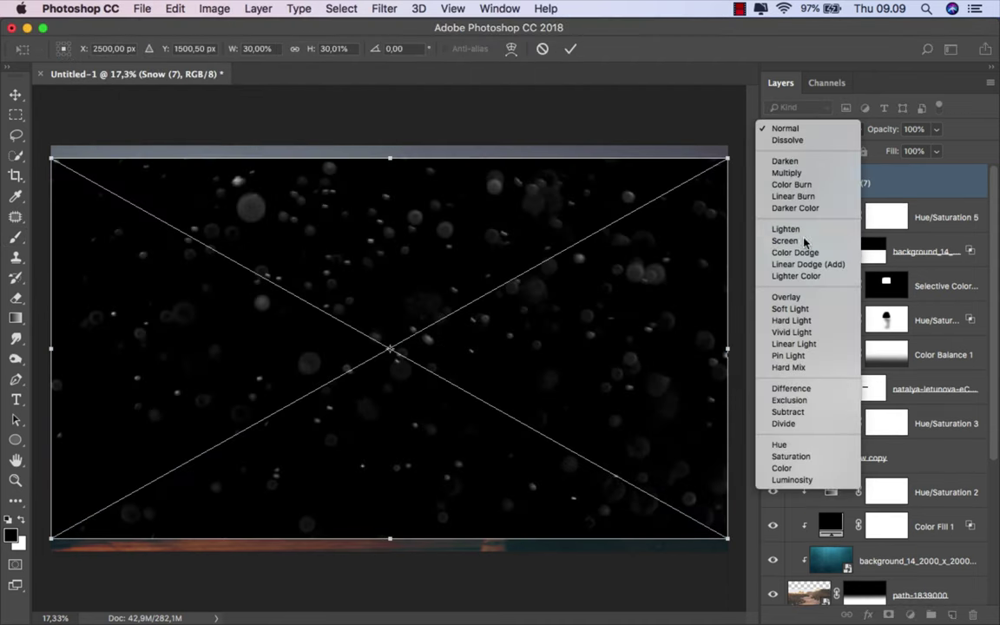
click(808, 250)
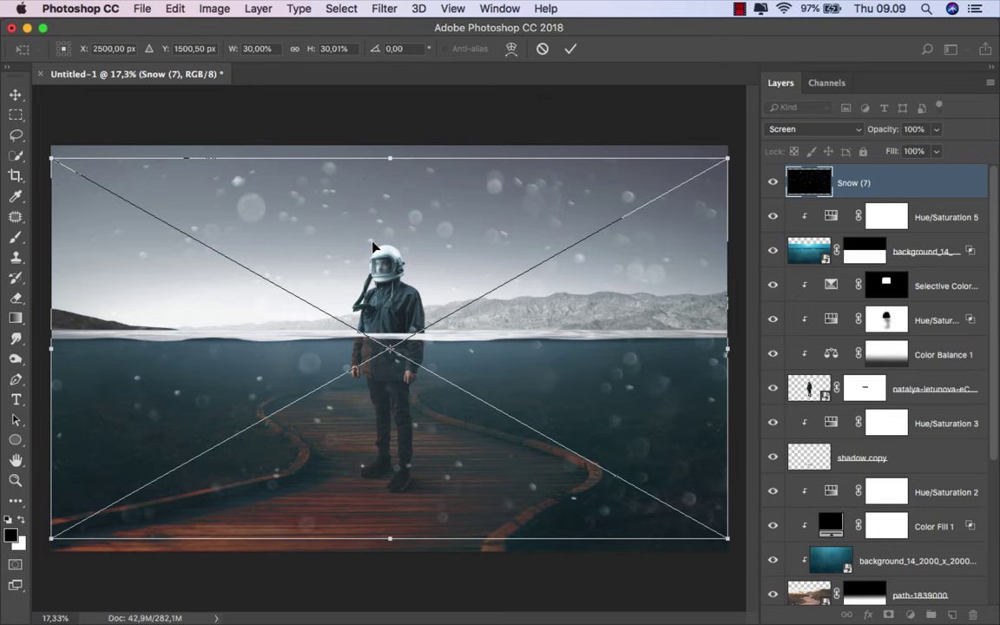
mouse_move(374, 249)
mouse_down()
mouse_move(392, 252)
mouse_move(389, 236)
mouse_up()
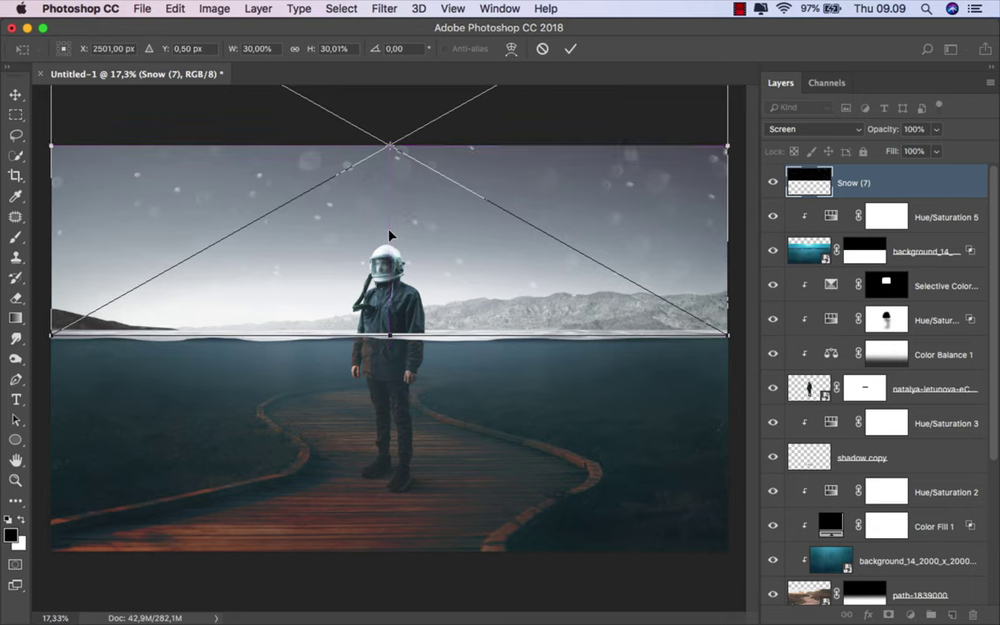
key(Return)
Step: Lower Snow (7) to 49% opacity and add an empty Layer 1 above it
key(b)
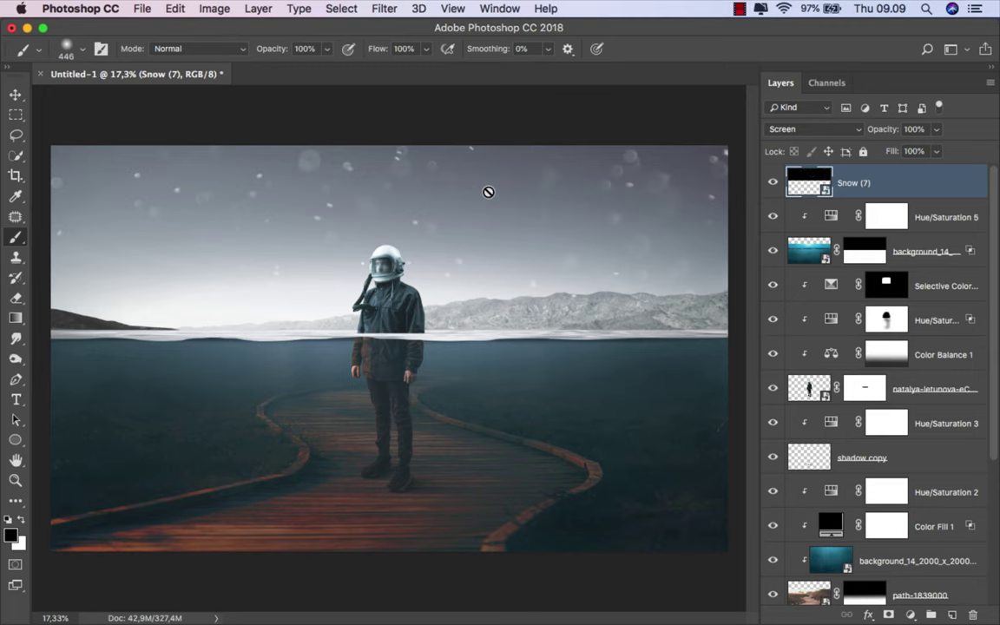
key(v)
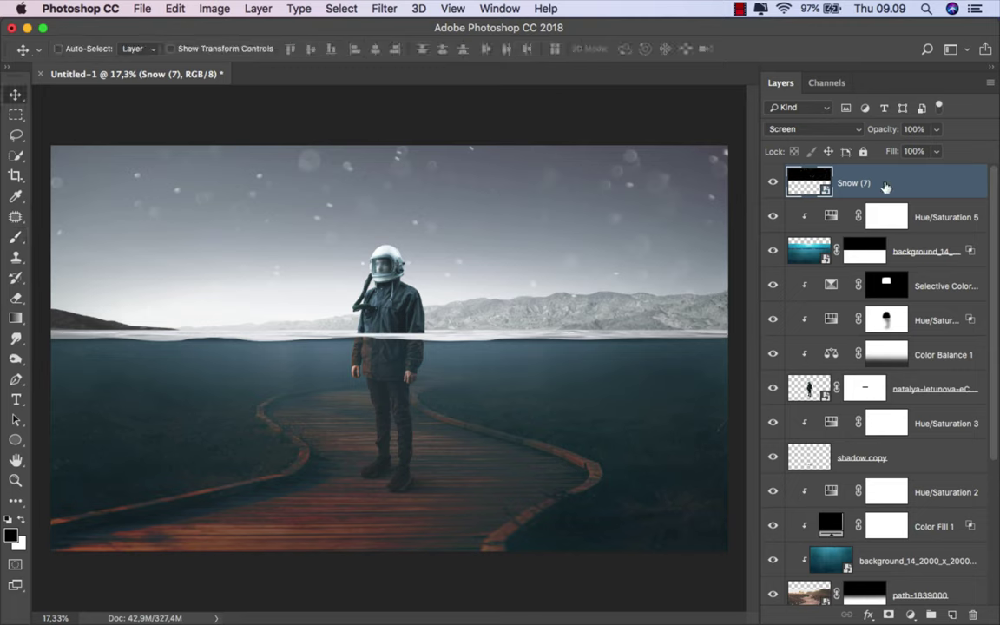
click(937, 129)
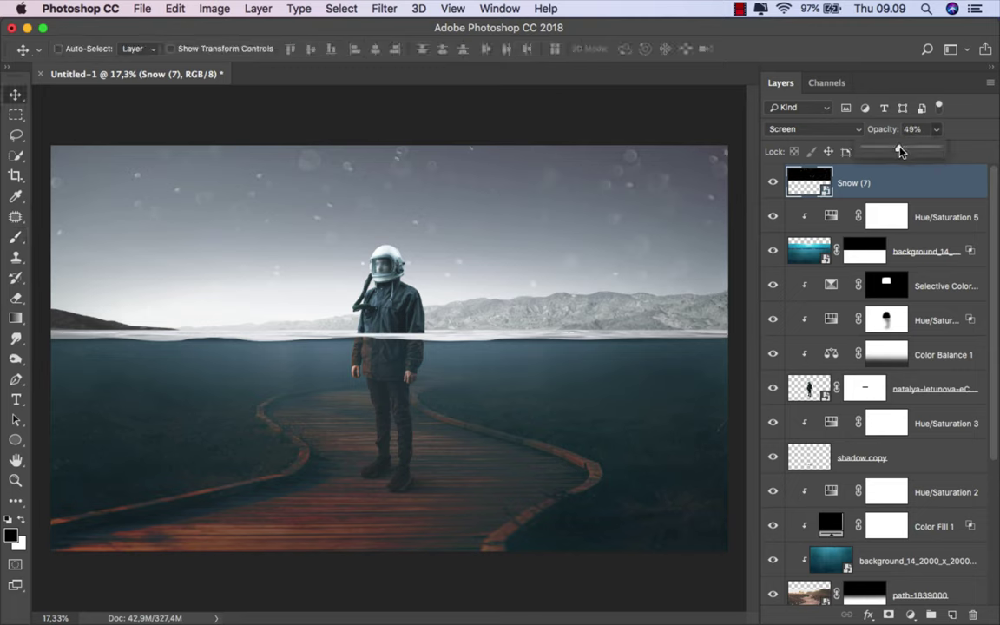
click(897, 193)
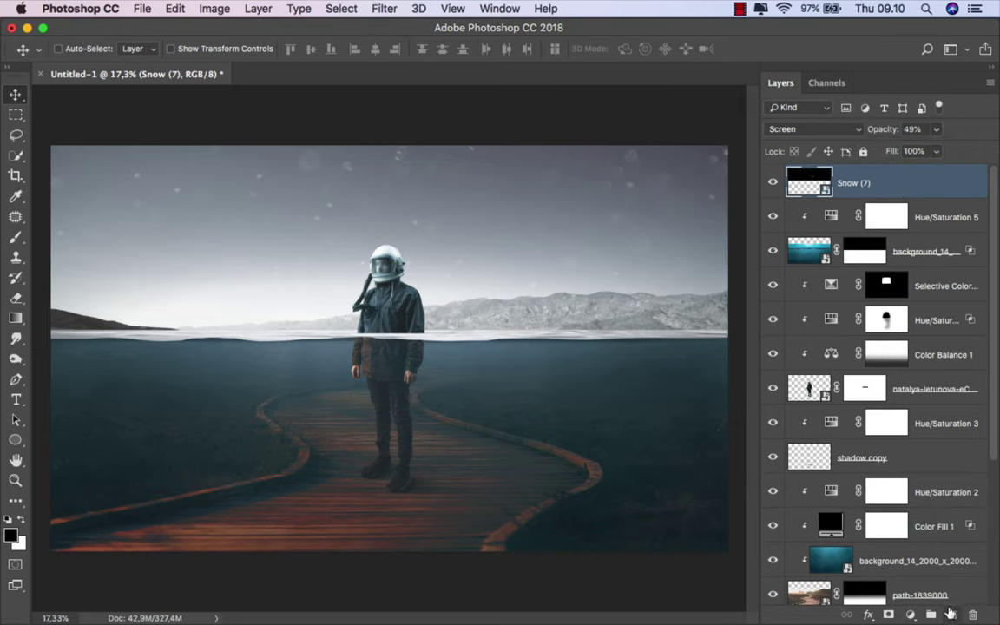
click(952, 615)
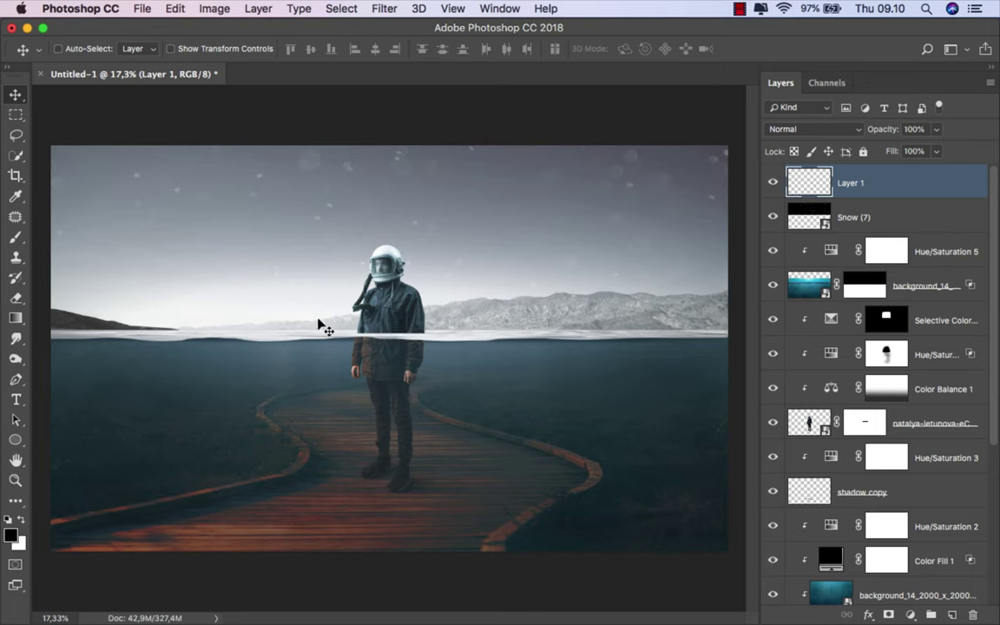
Step: Switch to the Brush tool with white as the foreground colour
click(15, 237)
click(70, 232)
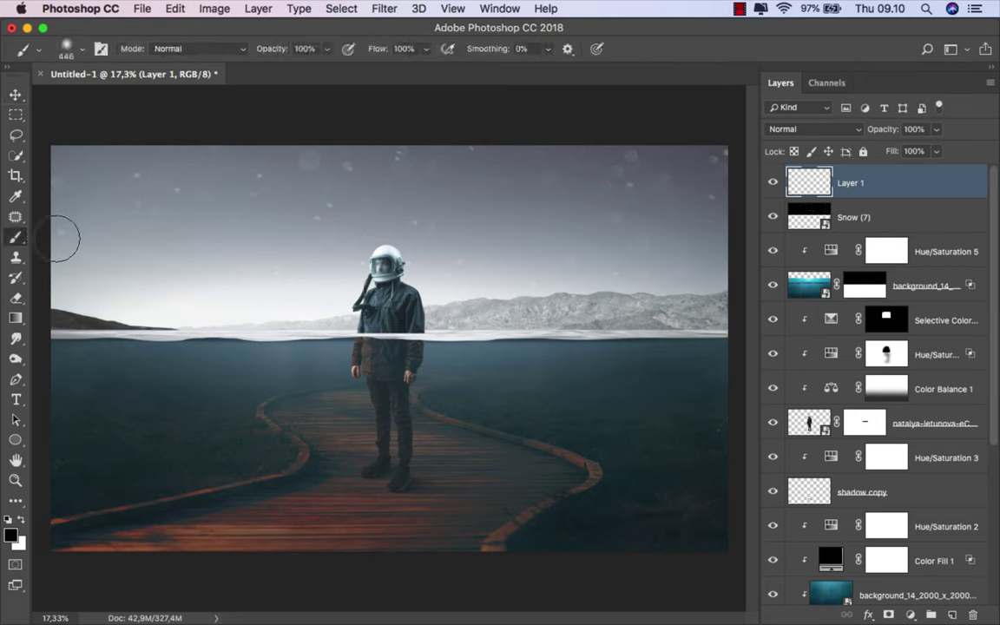
click(21, 520)
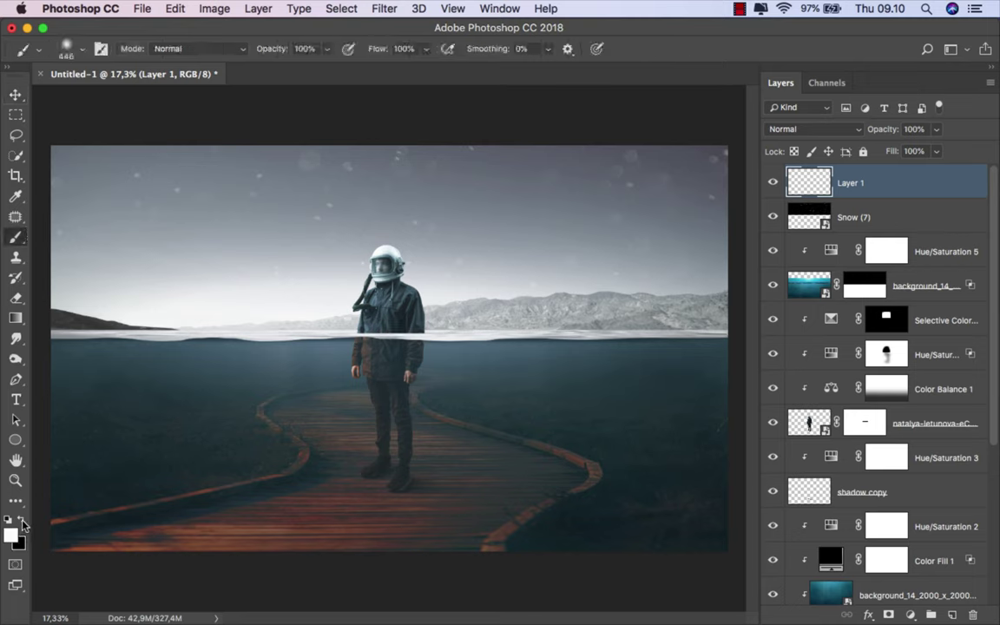
Step: Load the 70 px bubble brush from the AZBrushes3 Particles set
right_click(232, 256)
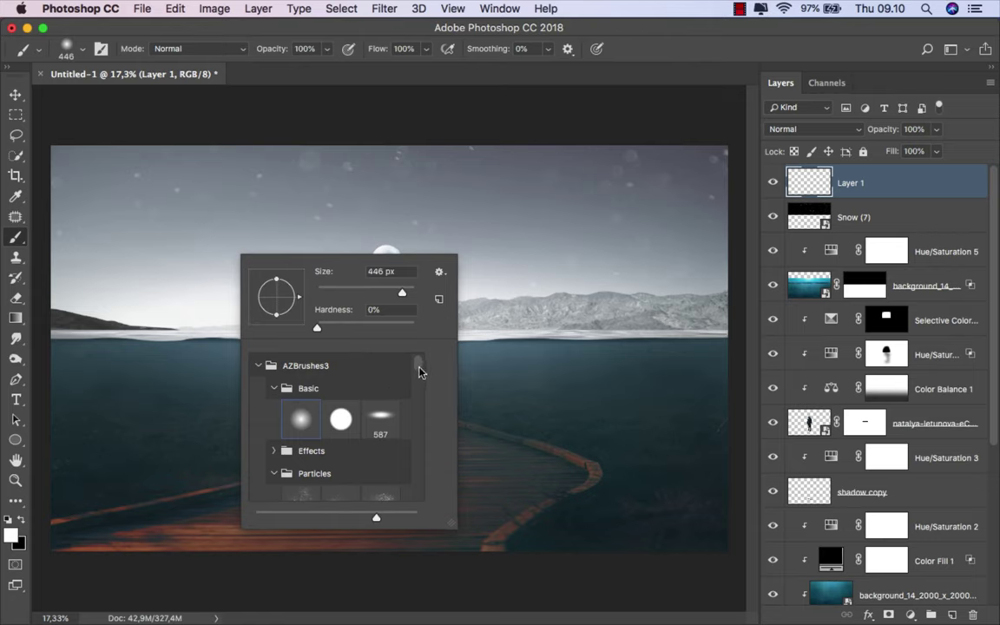
click(309, 372)
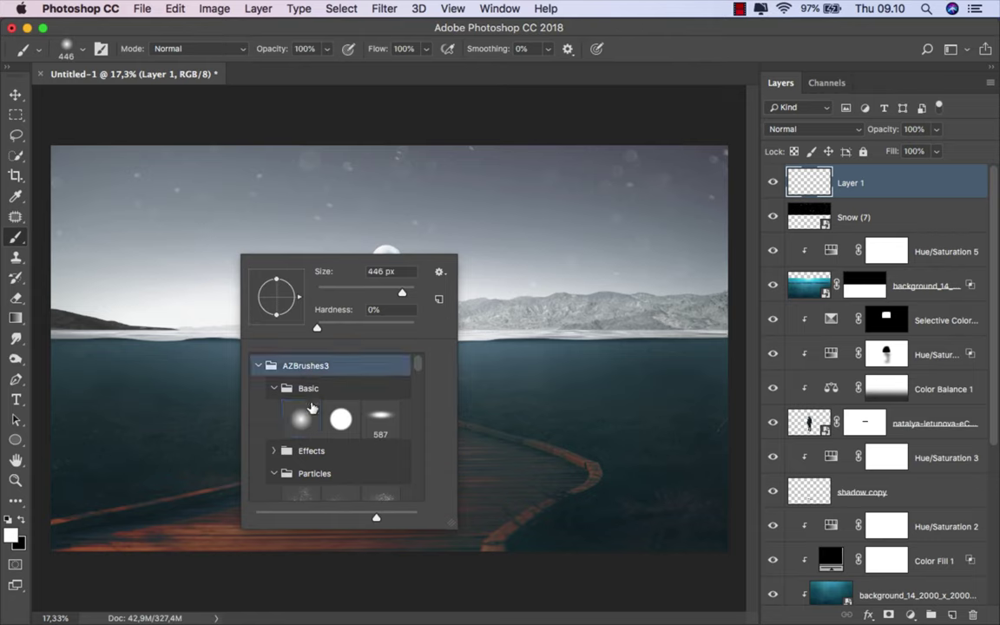
click(300, 472)
drag(417, 367, 419, 419)
scroll(420, 419, down, 1)
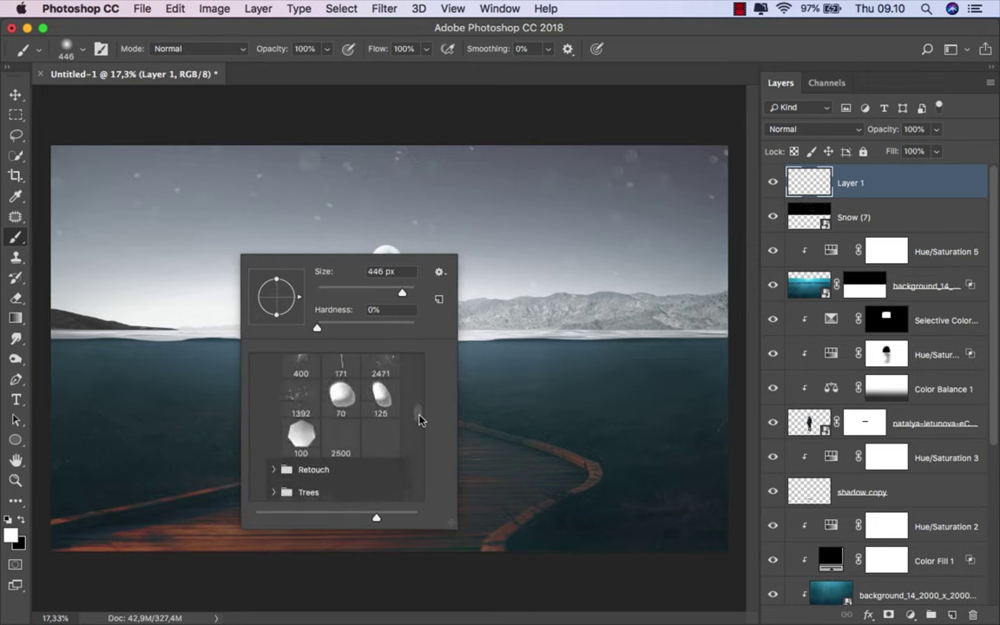
click(342, 396)
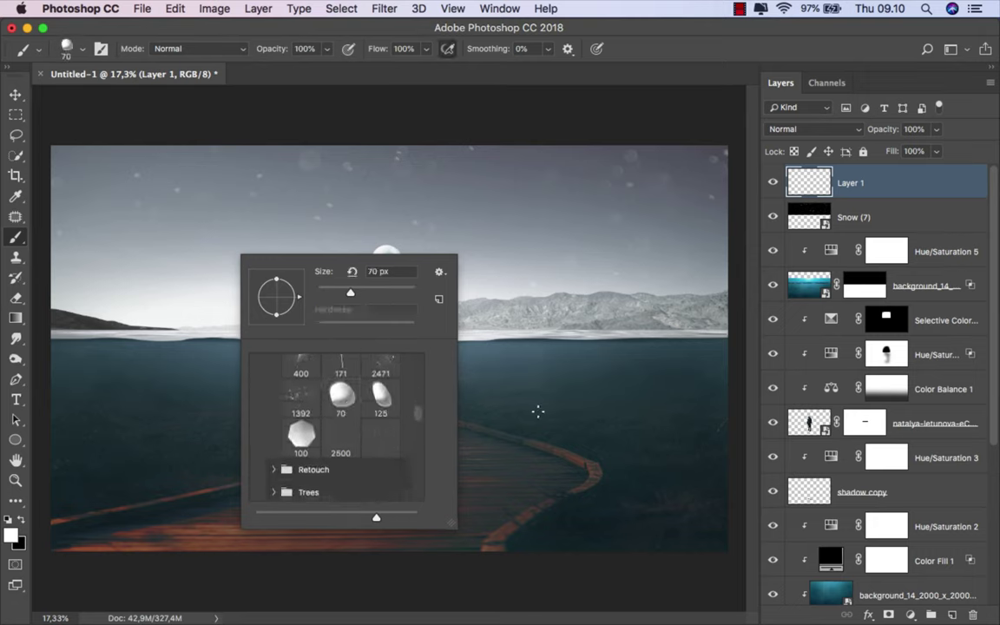
scroll(569, 413, up, 1)
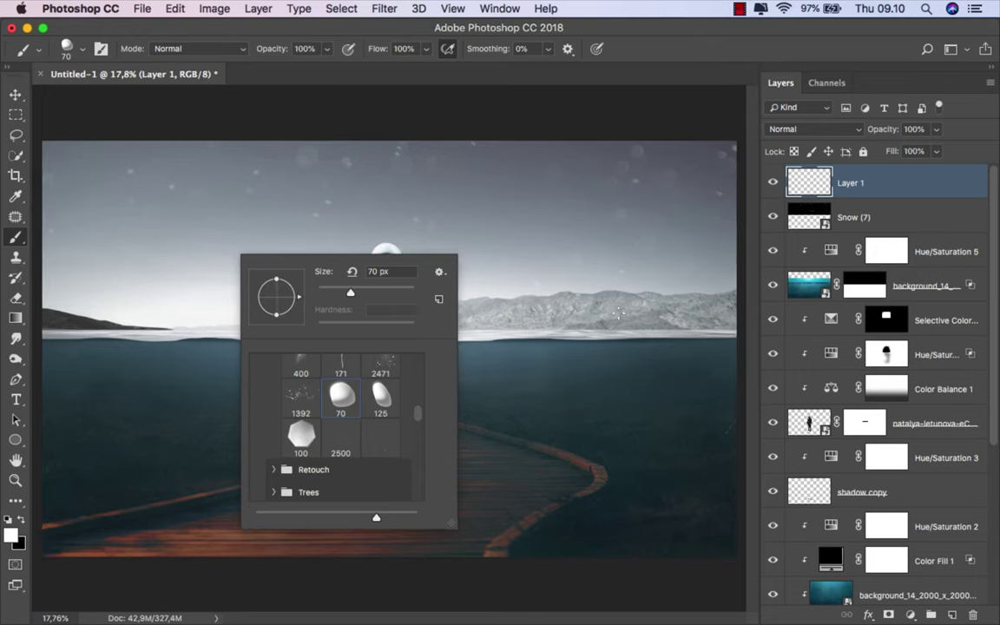
click(667, 61)
scroll(688, 451, up, 1)
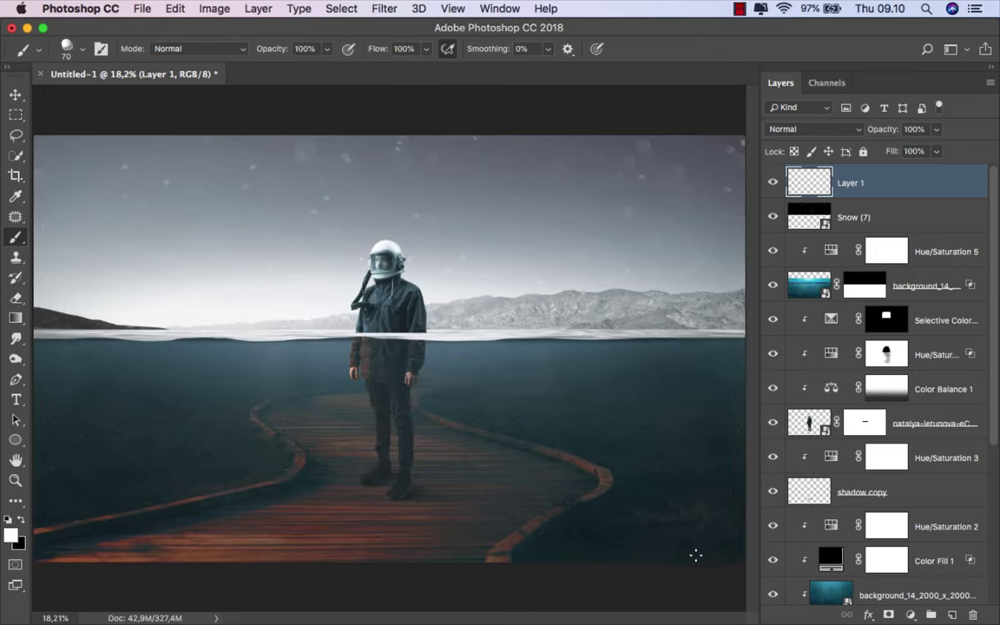
Step: Undo the first trail, then paint a 55 px bubble trail rising in the lower right water
drag(693, 506, 695, 378)
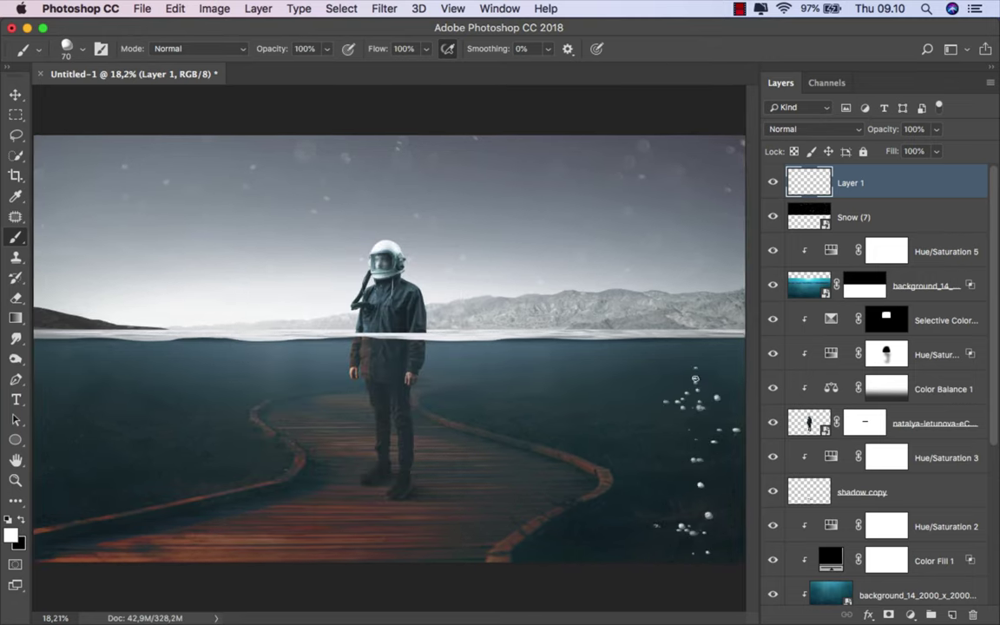
key(ctrl+z)
right_click(694, 378)
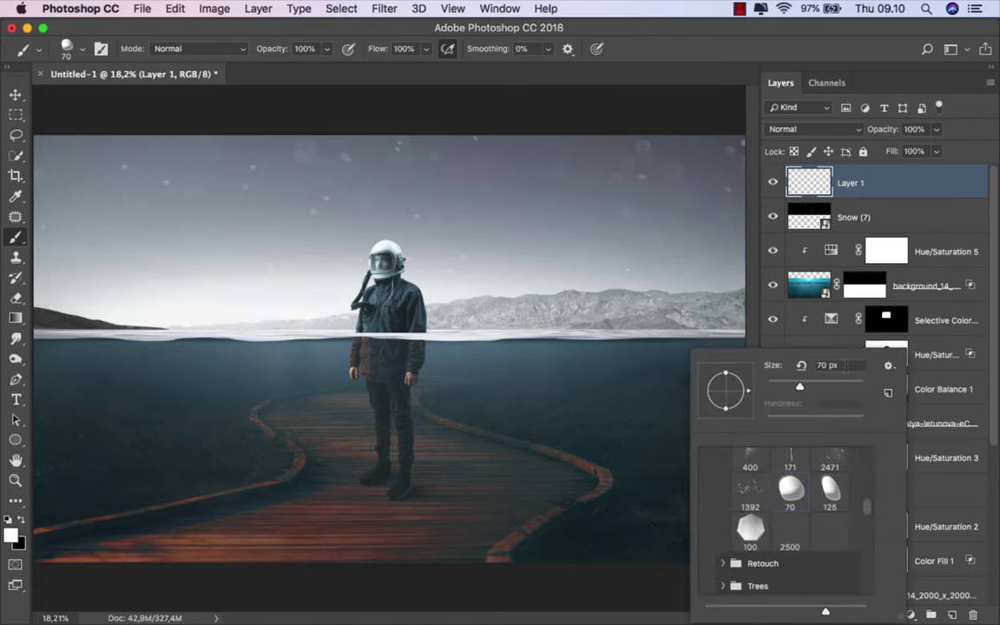
text(55)
key(Return)
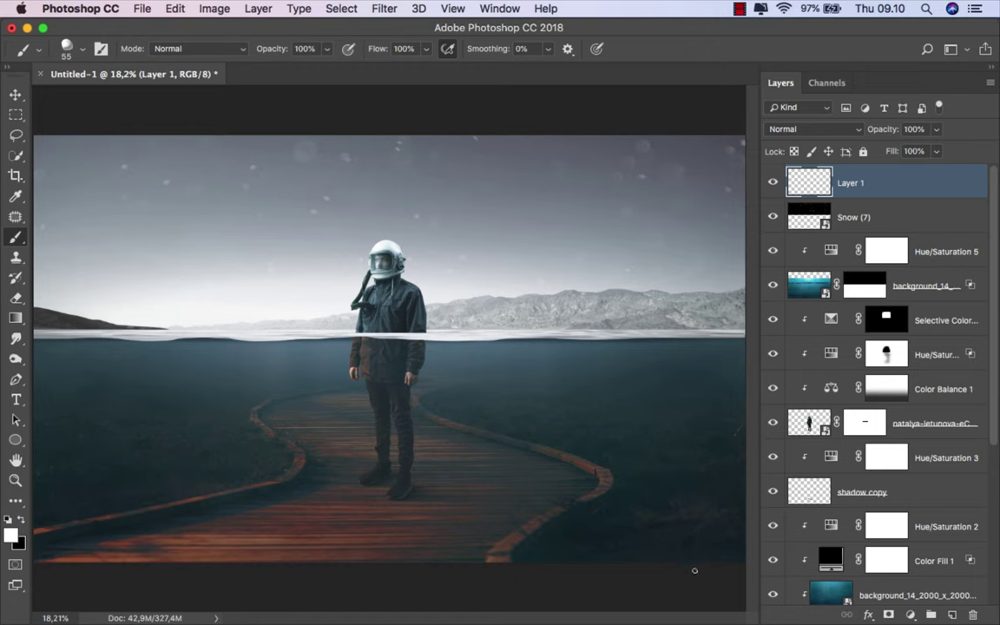
drag(695, 571, 686, 375)
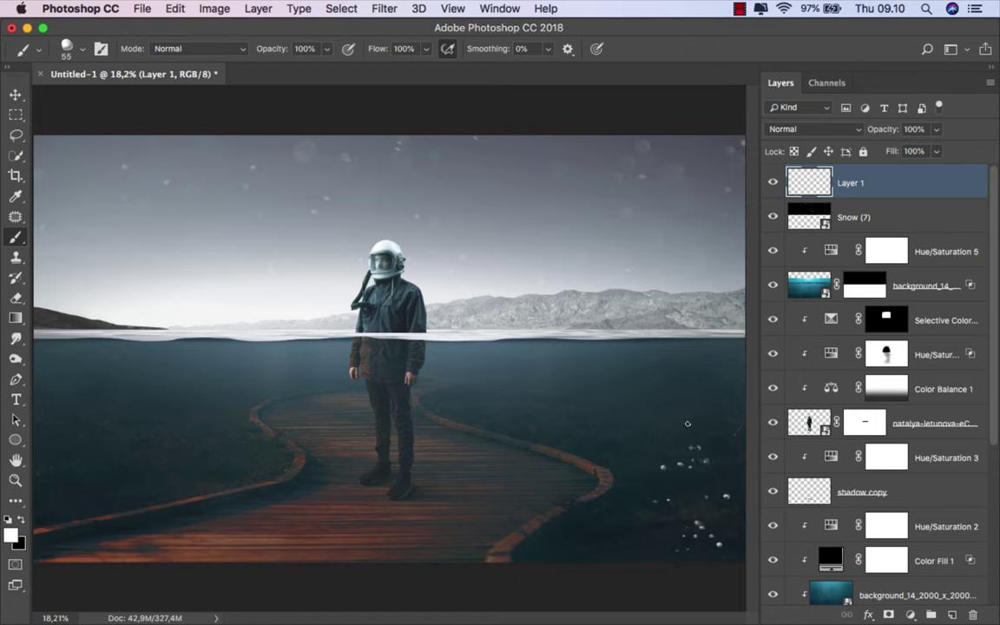
Step: Resize the brush to 44 px and paint bubbles rising on the left side
right_click(596, 414)
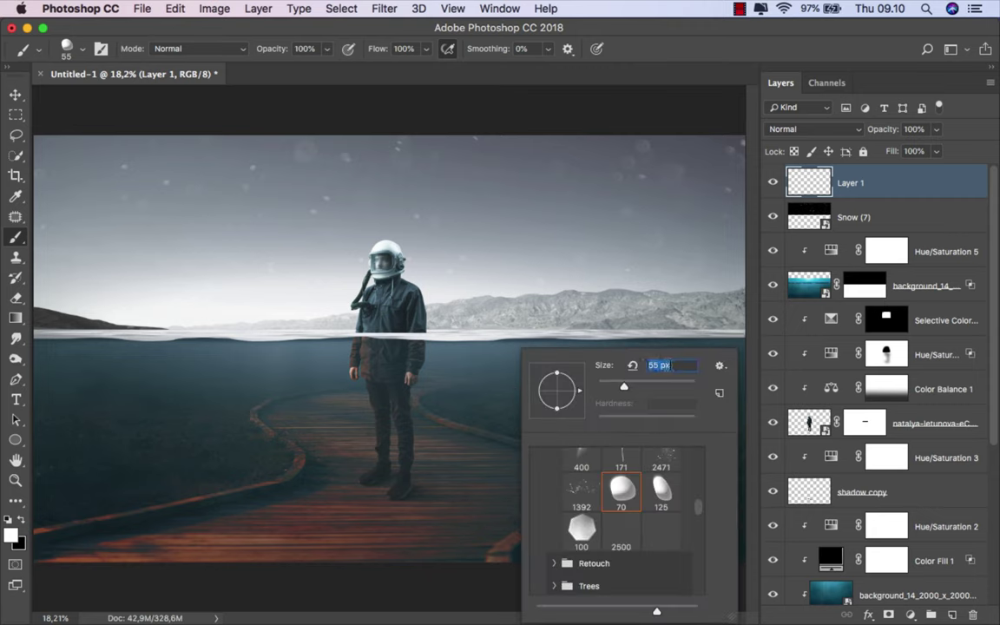
text(44)
double_click(655, 365)
click(84, 464)
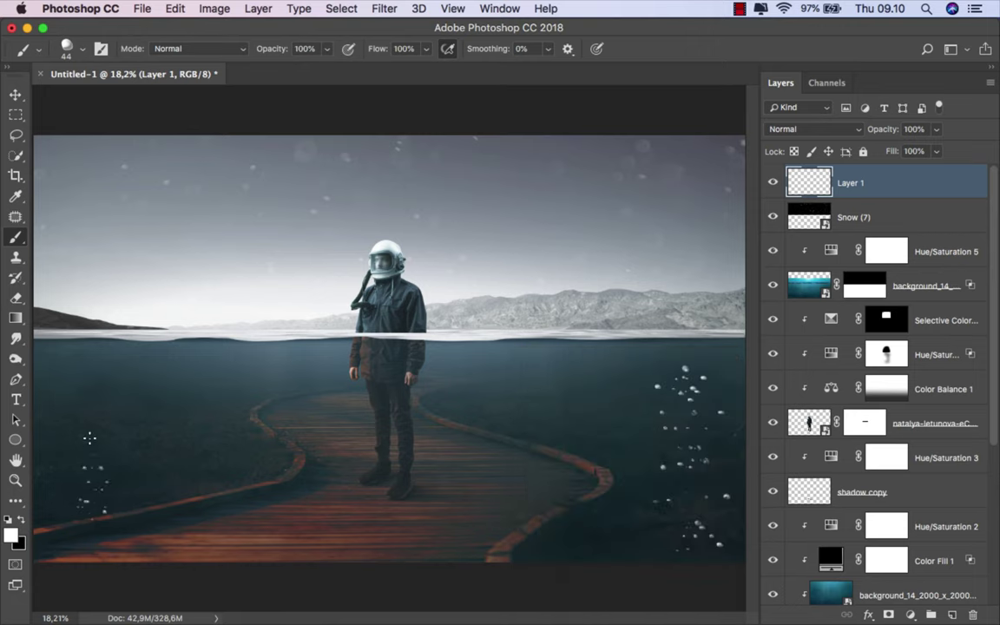
drag(90, 438, 87, 373)
Step: With a 22 px brush, dab a small bubble on the right and a column on the left
right_click(291, 349)
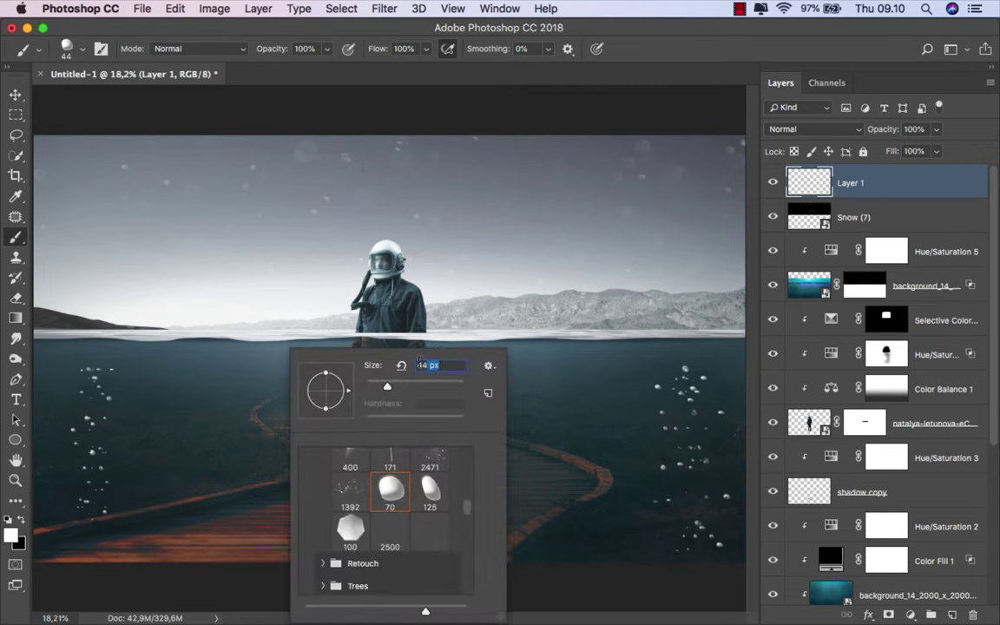
drag(432, 366, 416, 365)
text(22)
key(Return)
click(589, 374)
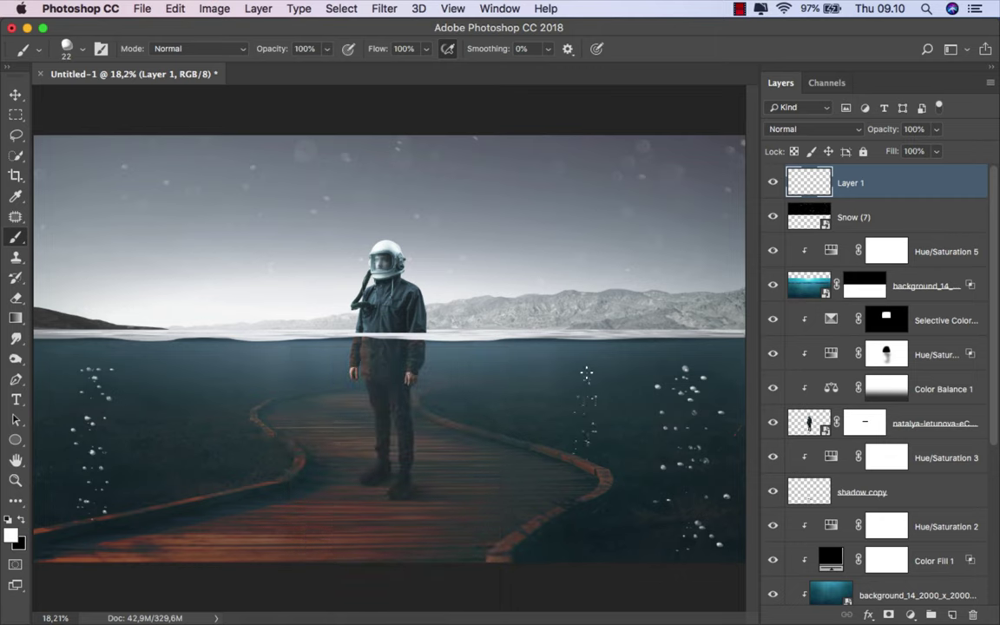
click(178, 425)
click(174, 403)
click(170, 377)
Step: With an 11 px brush, add tiny bubbles and a thin trail in the lower right water
right_click(338, 356)
text(11)
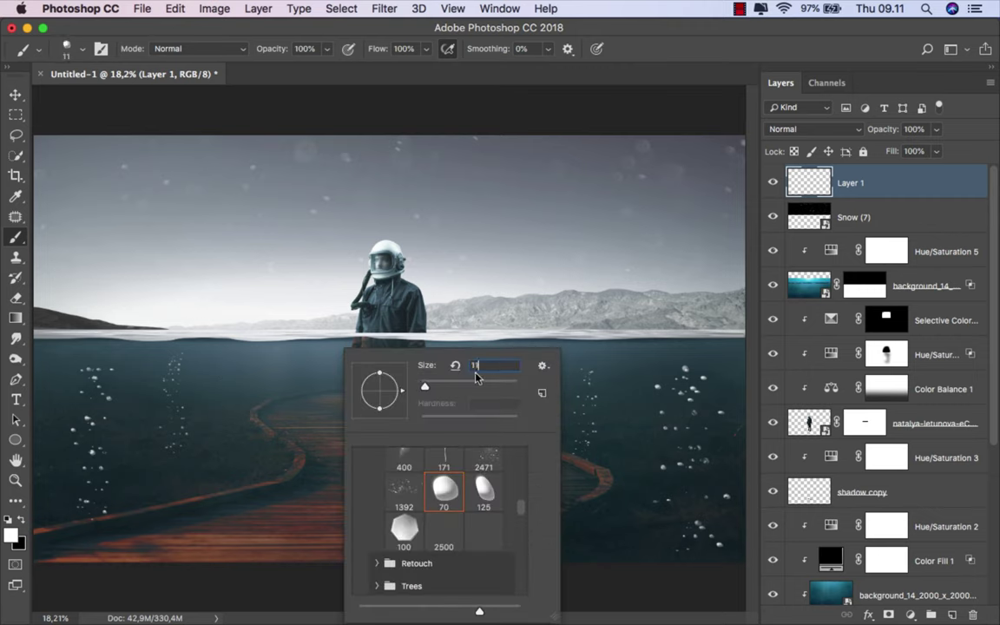
key(Return)
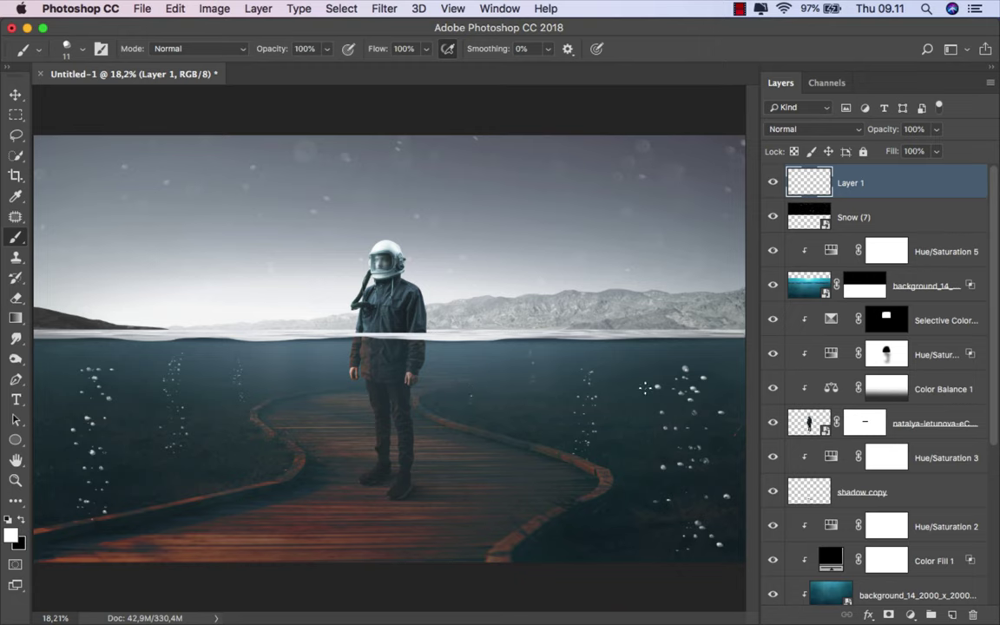
click(569, 365)
scroll(217, 449, down, 1)
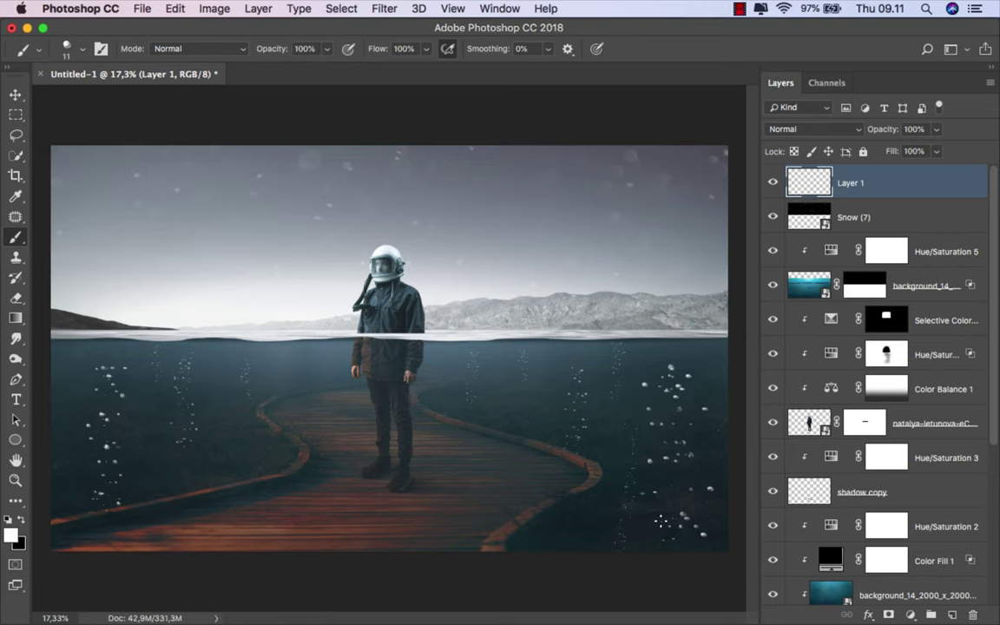
drag(682, 531, 678, 409)
scroll(351, 413, down, 1)
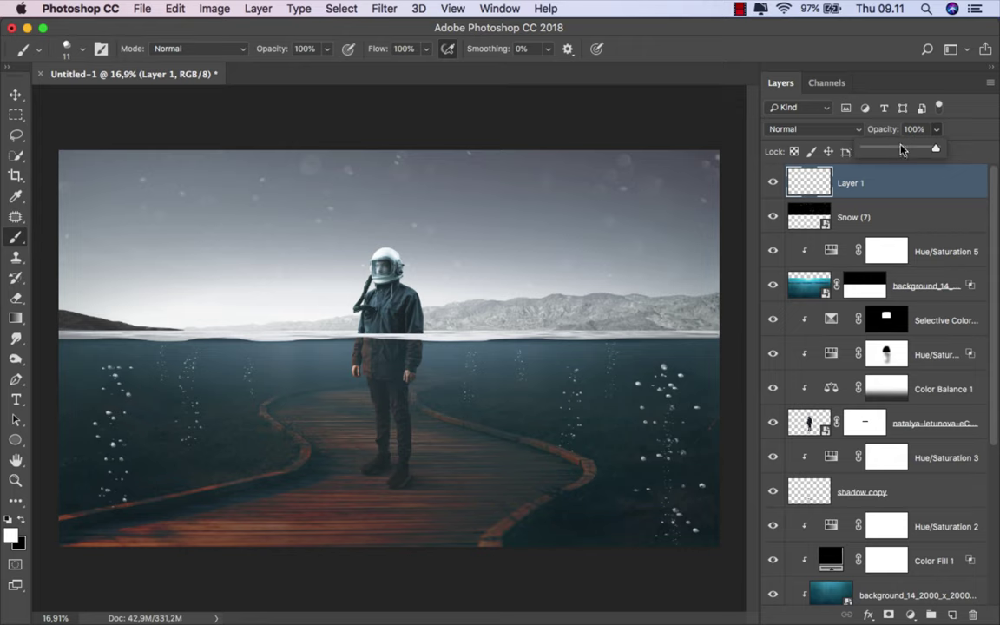
Step: Lower Layer 1's bubble opacity to 28% and switch to the Move tool
drag(937, 128, 895, 152)
key(v)
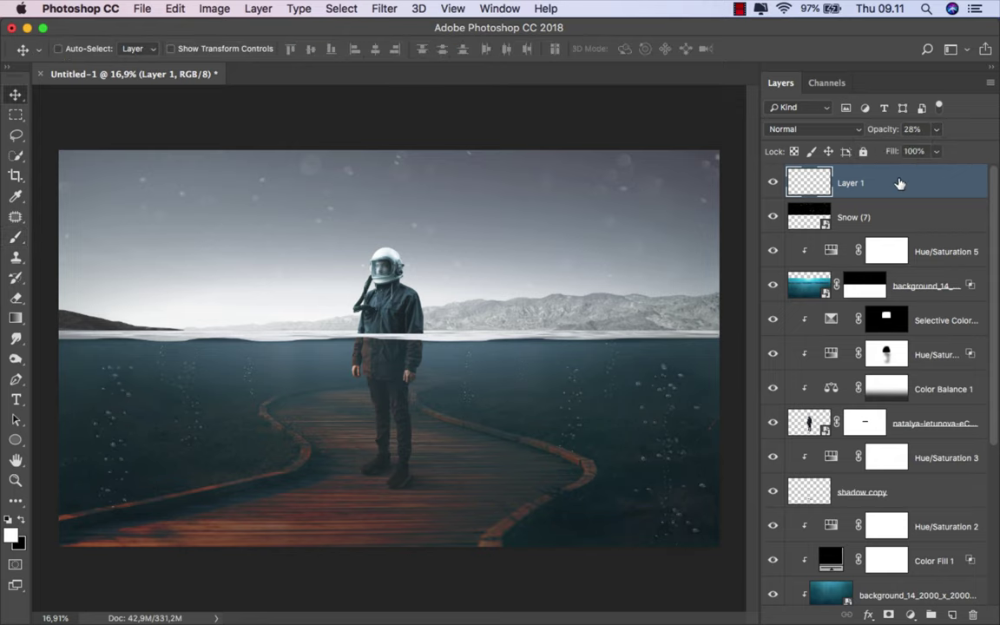
scroll(900, 183, up, 1)
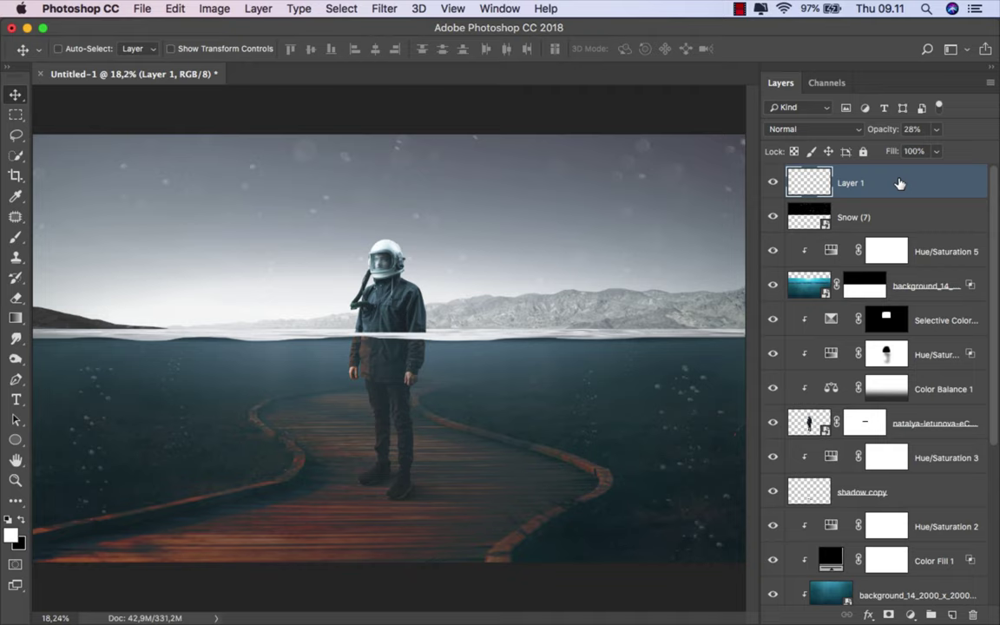